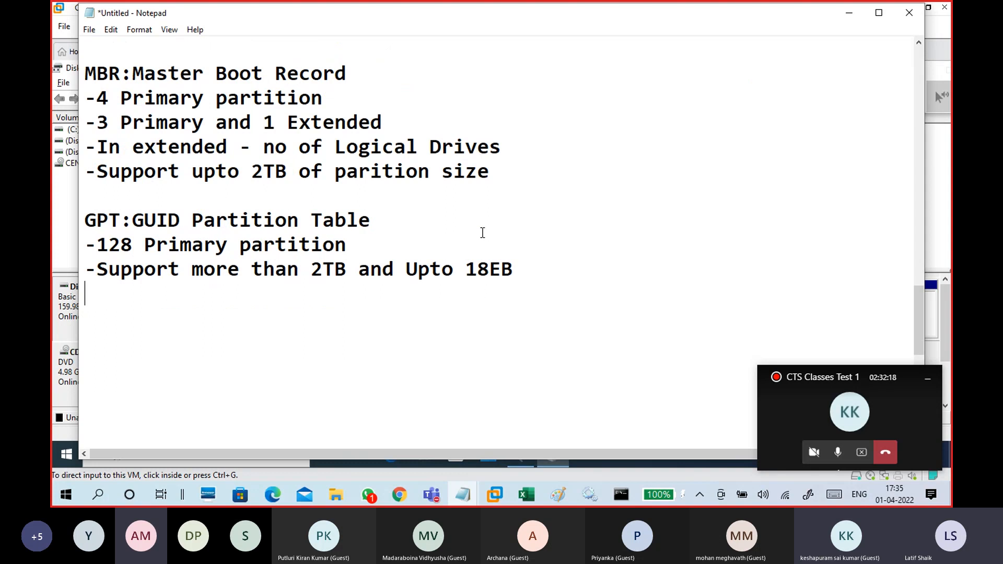
Add a ---- separator line below the GPT notes.
{"action": "key", "text": "Return"}
{"action": "type", "text": "----"}
{"action": "key", "text": "Return"}
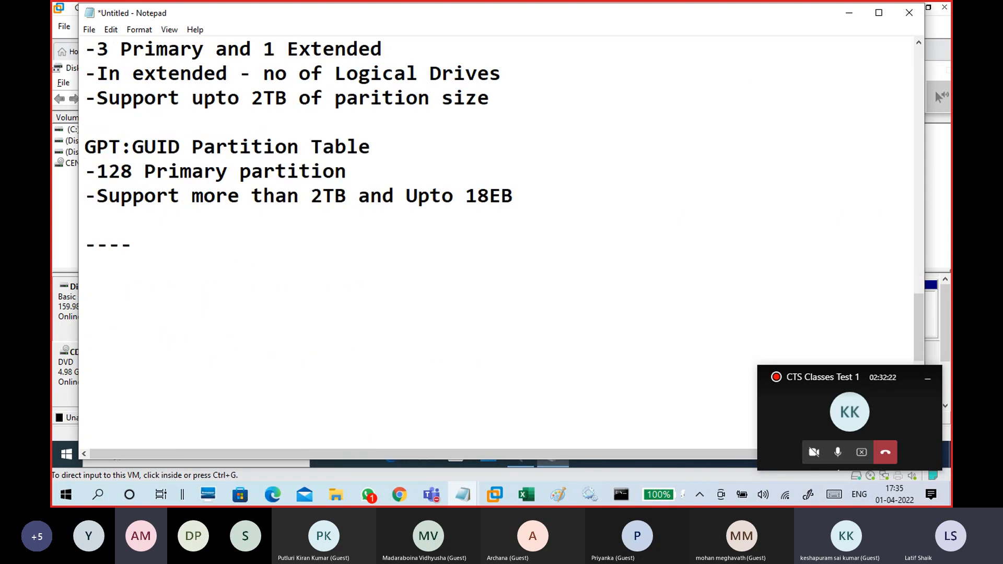
Open the Disk 0 context menu to review its conversion options, then close it.
{"action": "left_click", "coordinate": [65, 281]}
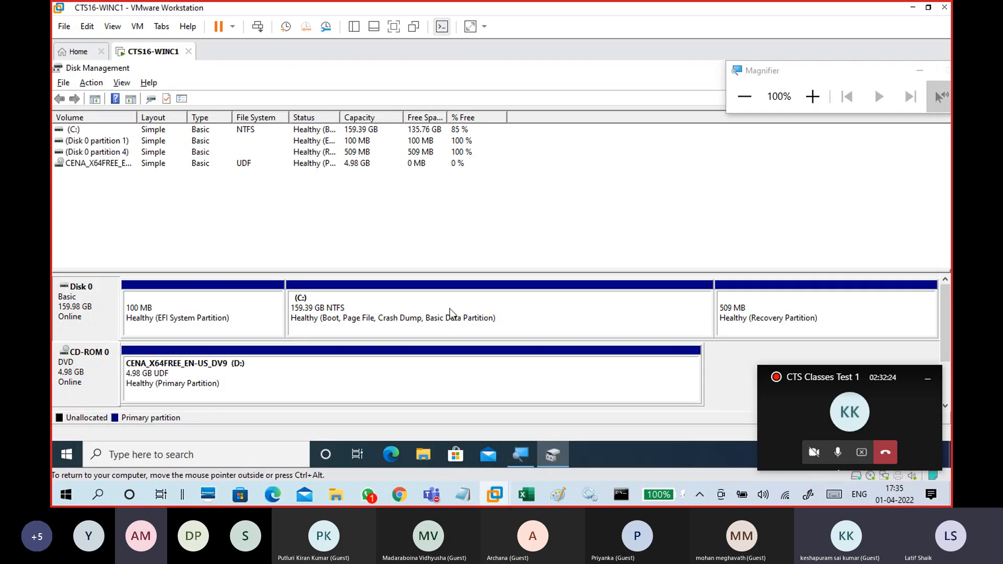
{"action": "right_click", "coordinate": [94, 309]}
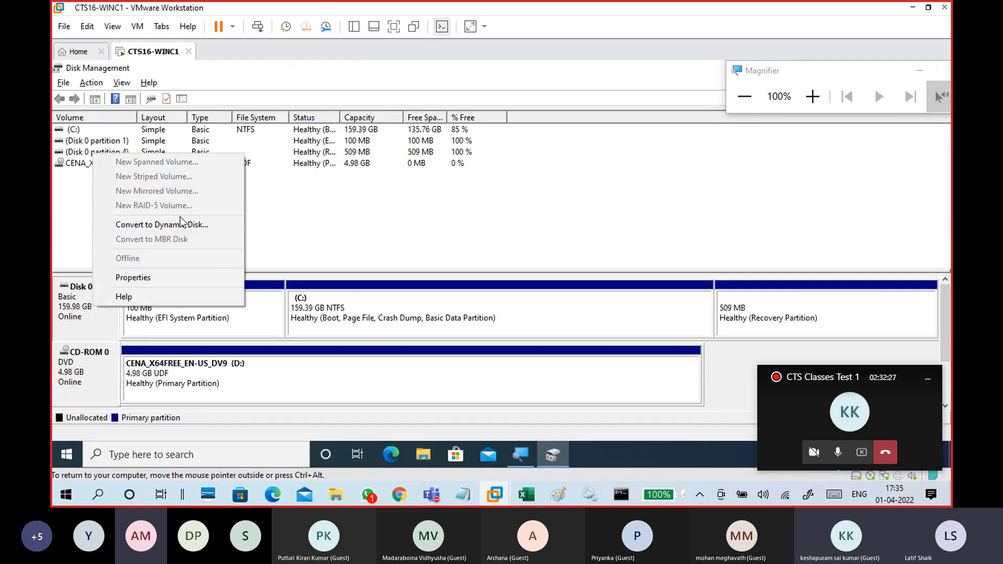
{"action": "left_click", "coordinate": [64, 315]}
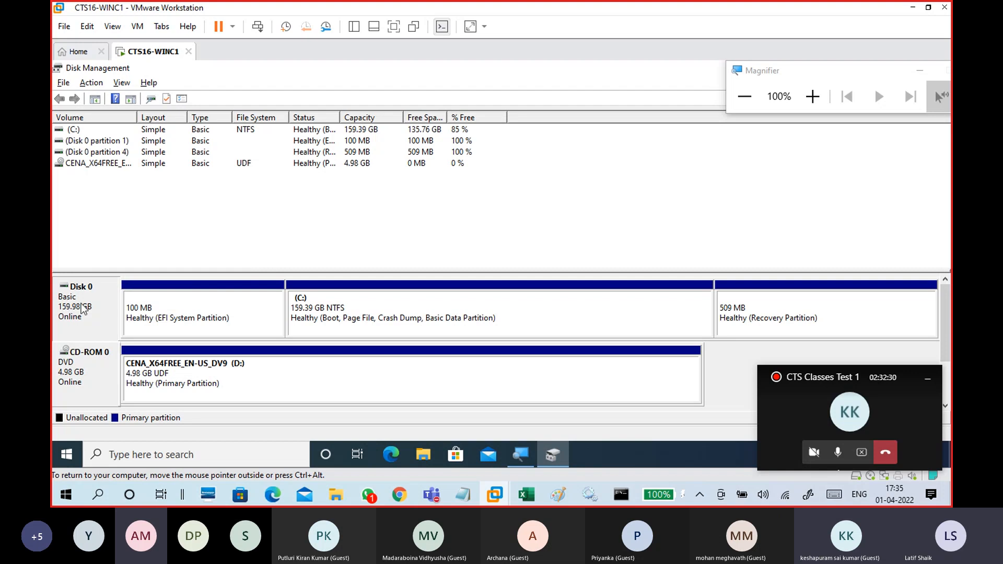
{"action": "left_click", "coordinate": [402, 316]}
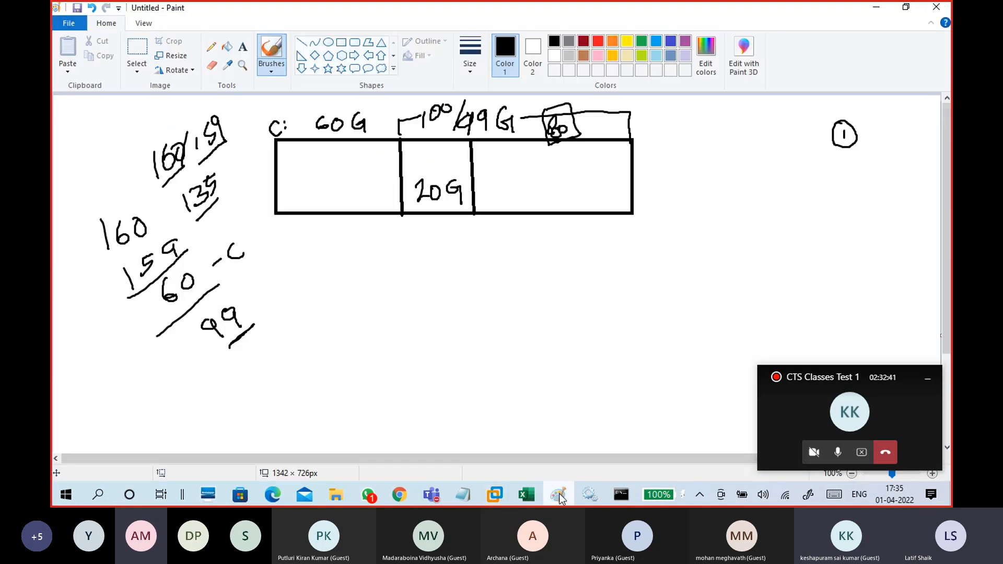
Switch to Paint and handwrite MBR and GPT labels beside the partition diagram, then minimize it.
{"action": "left_click", "coordinate": [558, 495]}
{"action": "mouse_move", "coordinate": [236, 167]}
{"action": "left_mouse_down"}
{"action": "mouse_move", "coordinate": [261, 137]}
{"action": "mouse_move", "coordinate": [280, 140]}
{"action": "left_mouse_up"}
{"action": "mouse_move", "coordinate": [239, 183]}
{"action": "left_mouse_down"}
{"action": "mouse_move", "coordinate": [236, 202]}
{"action": "mouse_move", "coordinate": [253, 192]}
{"action": "mouse_move", "coordinate": [262, 163]}
{"action": "left_mouse_up"}
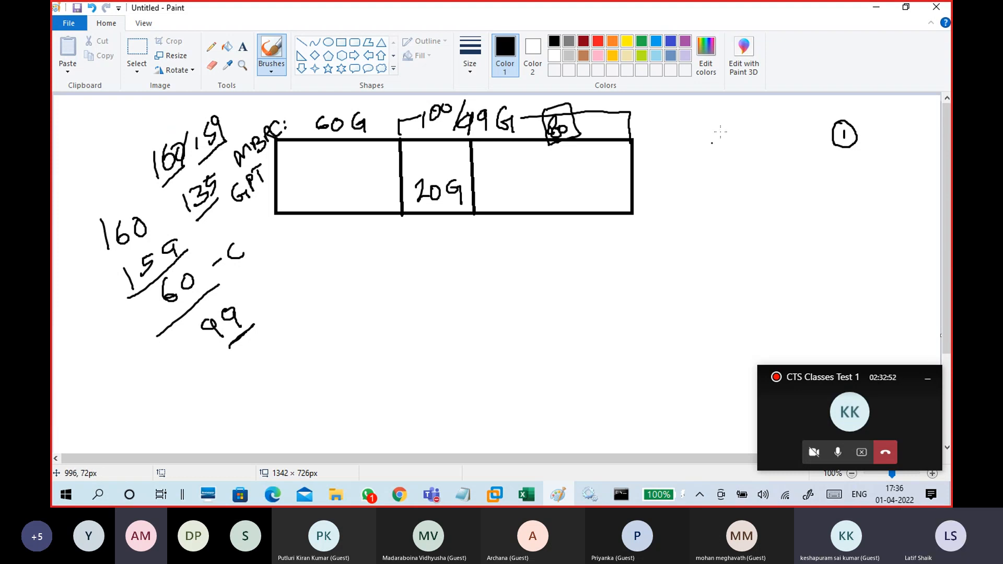
{"action": "left_click", "coordinate": [875, 12]}
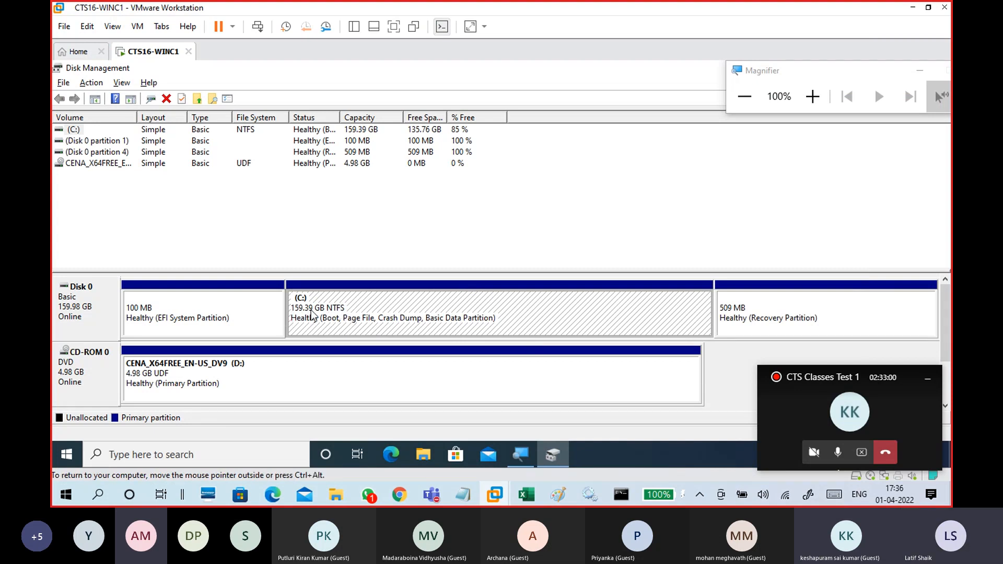
Open the C: partition's context menu to review the available volume actions.
{"action": "right_click", "coordinate": [431, 306]}
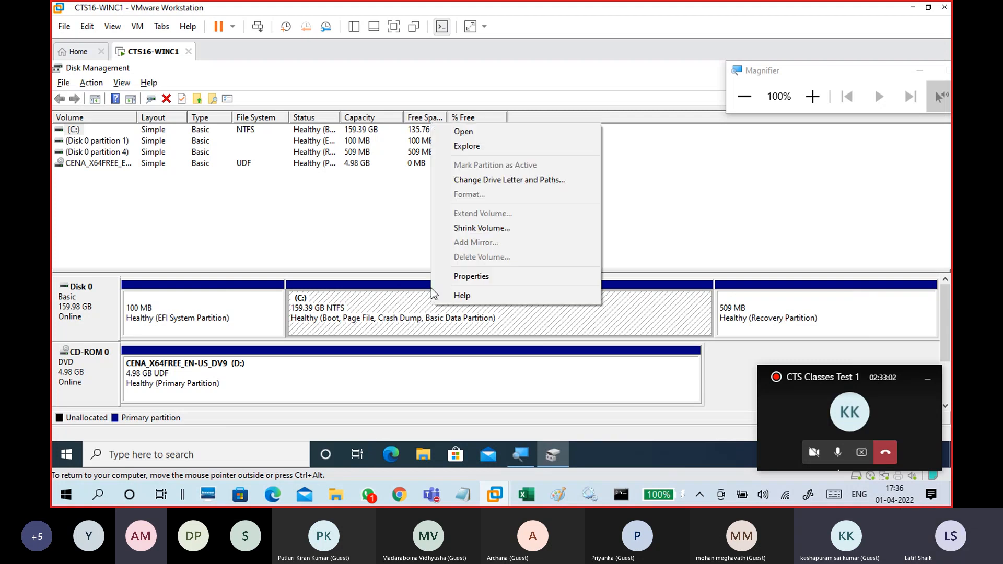
{"action": "left_click", "coordinate": [382, 305]}
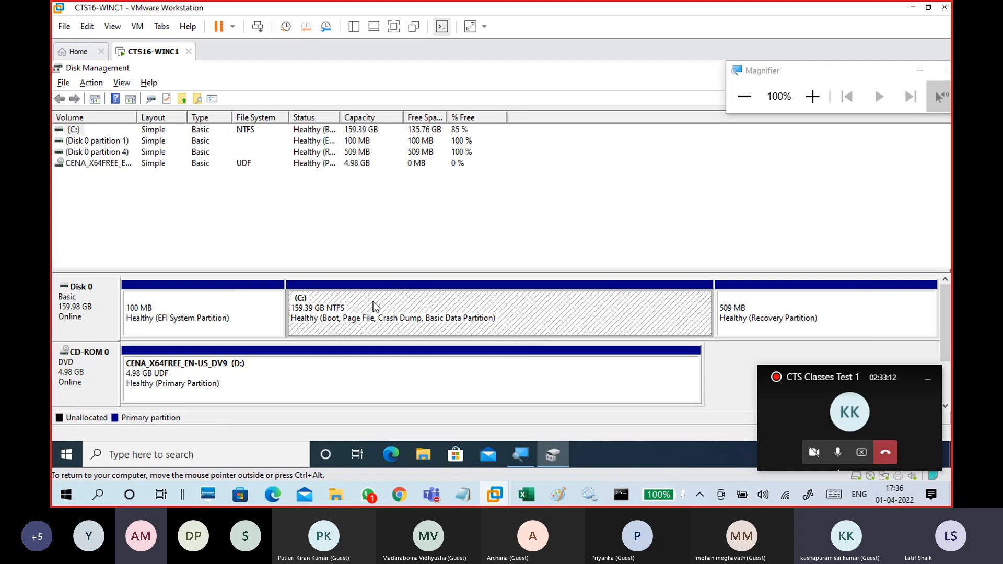
{"action": "right_click", "coordinate": [413, 313]}
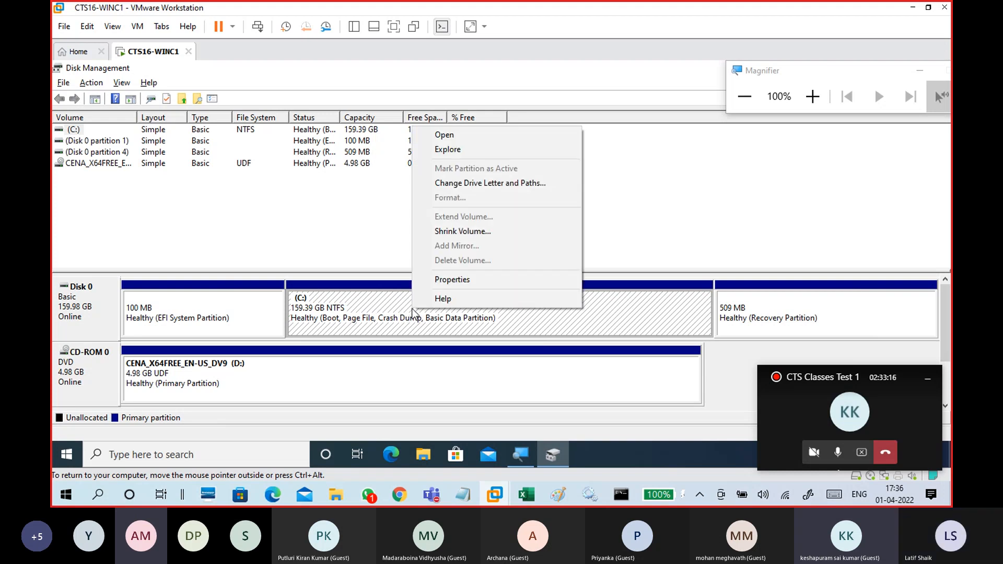
{"action": "left_click", "coordinate": [401, 308]}
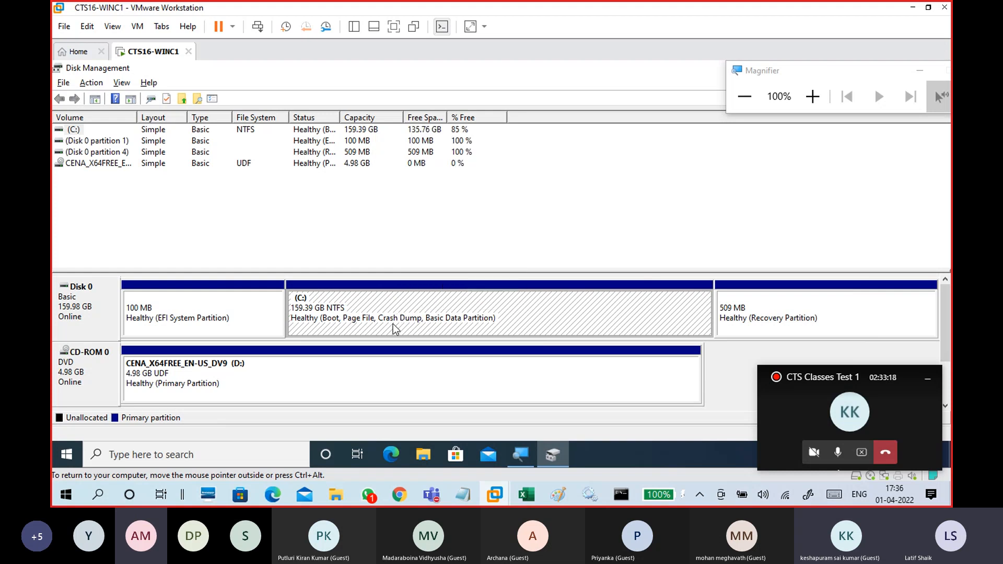
{"action": "left_click", "coordinate": [69, 129]}
{"action": "left_click", "coordinate": [421, 131]}
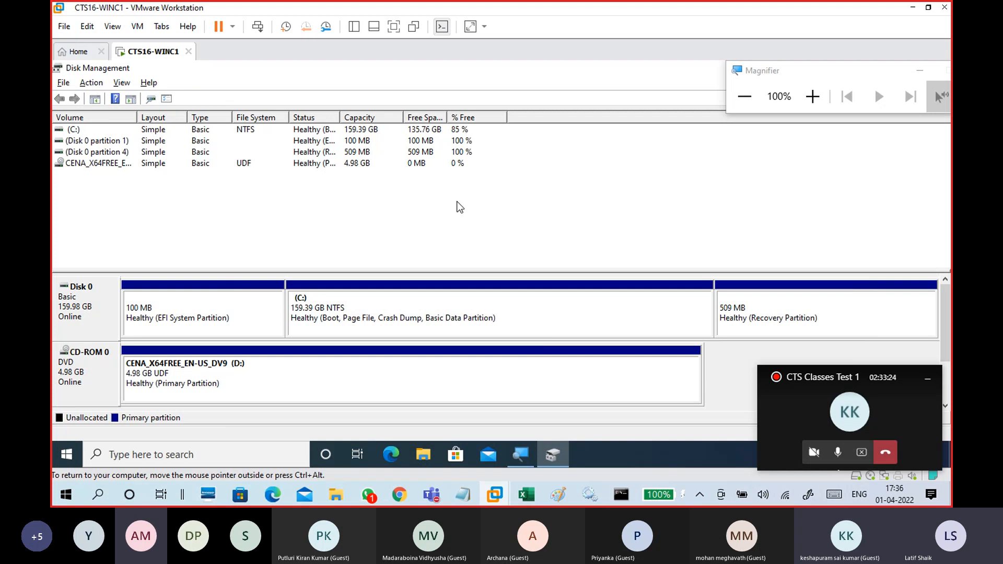
Shrink the C: volume by 102400 MB.
{"action": "right_click", "coordinate": [462, 312]}
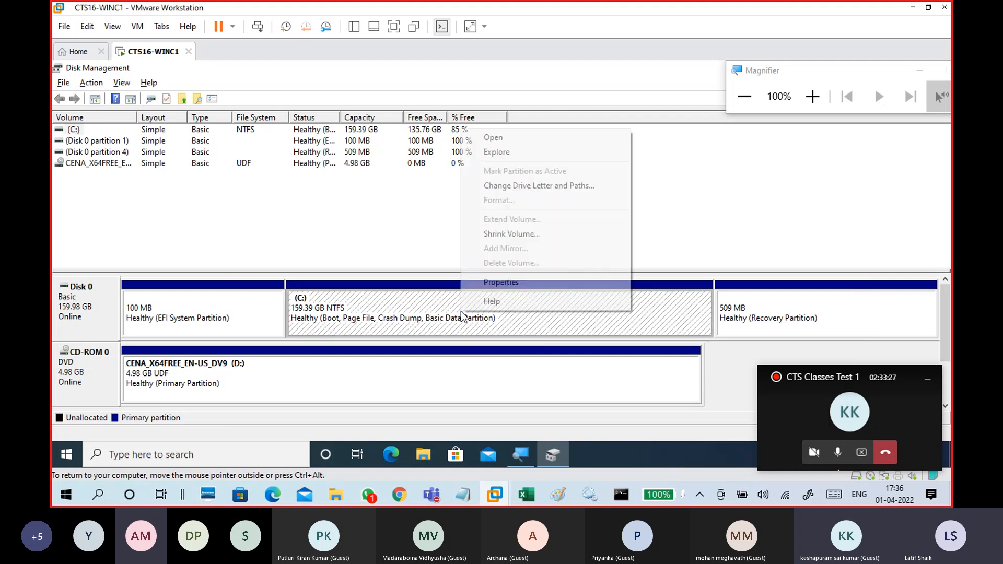
{"action": "left_click", "coordinate": [475, 233]}
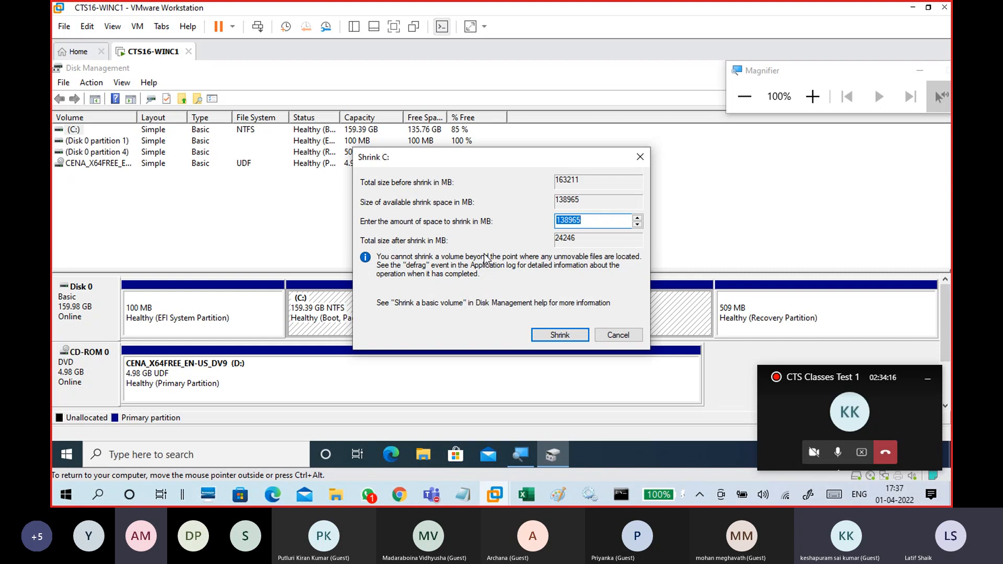
{"action": "left_click", "coordinate": [581, 220]}
{"action": "double_click", "coordinate": [593, 220]}
{"action": "left_click", "coordinate": [590, 220]}
{"action": "left_click_drag", "start_coordinate": [580, 220], "coordinate": [536, 223]}
{"action": "left_click", "coordinate": [584, 220]}
{"action": "left_click_drag", "start_coordinate": [593, 219], "coordinate": [536, 237]}
{"action": "type", "text": "1000"}
{"action": "key", "text": "BackSpace"}
{"action": "key", "text": "BackSpace"}
{"action": "key", "text": "BackSpace"}
{"action": "key", "text": "BackSpace"}
{"action": "type", "text": "102400"}
{"action": "key", "text": "BackSpace"}
{"action": "key", "text": "BackSpace"}
{"action": "type", "text": "00"}
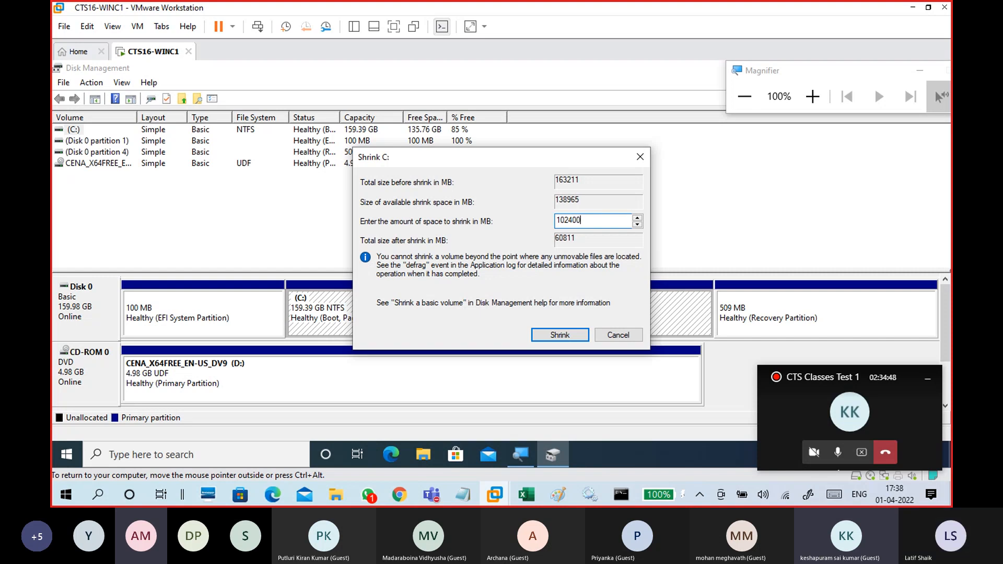
{"action": "left_click_drag", "start_coordinate": [587, 220], "coordinate": [544, 224]}
{"action": "left_click_drag", "start_coordinate": [506, 158], "coordinate": [511, 71]}
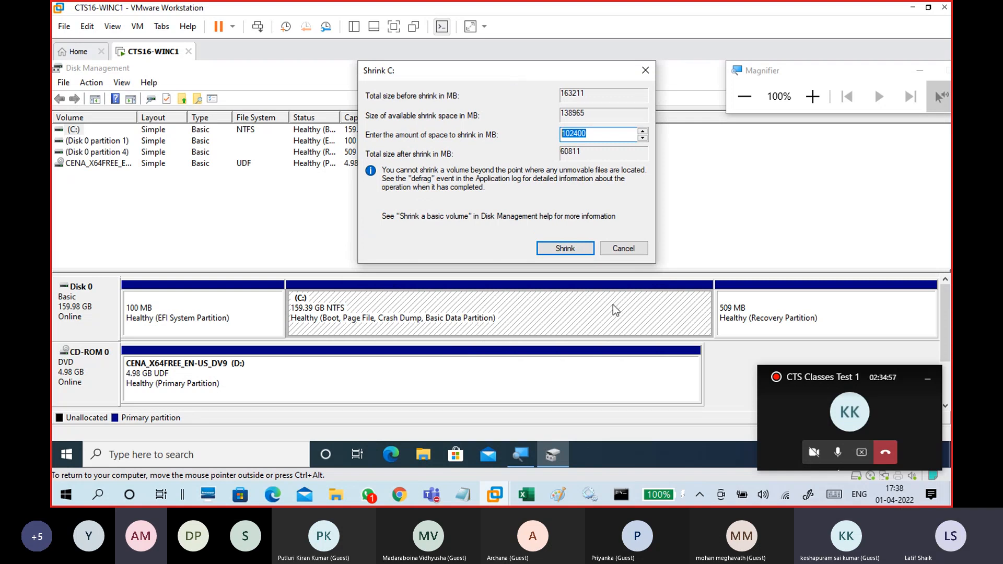
{"action": "left_click", "coordinate": [597, 133]}
{"action": "double_click", "coordinate": [597, 133]}
{"action": "left_click", "coordinate": [566, 248]}
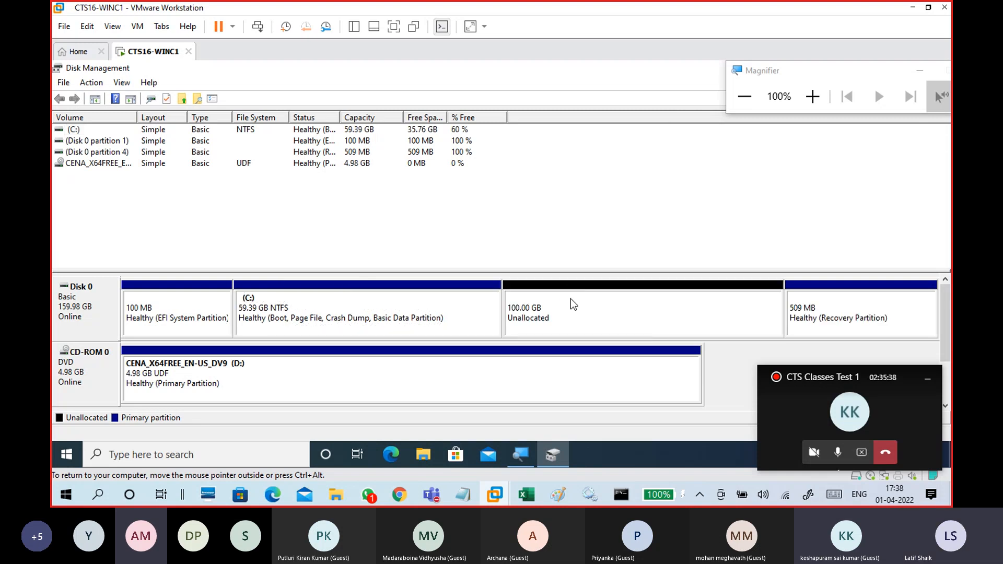
Compare the C: partition and the new unallocated space by selecting each in turn.
{"action": "left_click", "coordinate": [559, 315]}
{"action": "left_click", "coordinate": [464, 314]}
{"action": "left_click", "coordinate": [555, 308]}
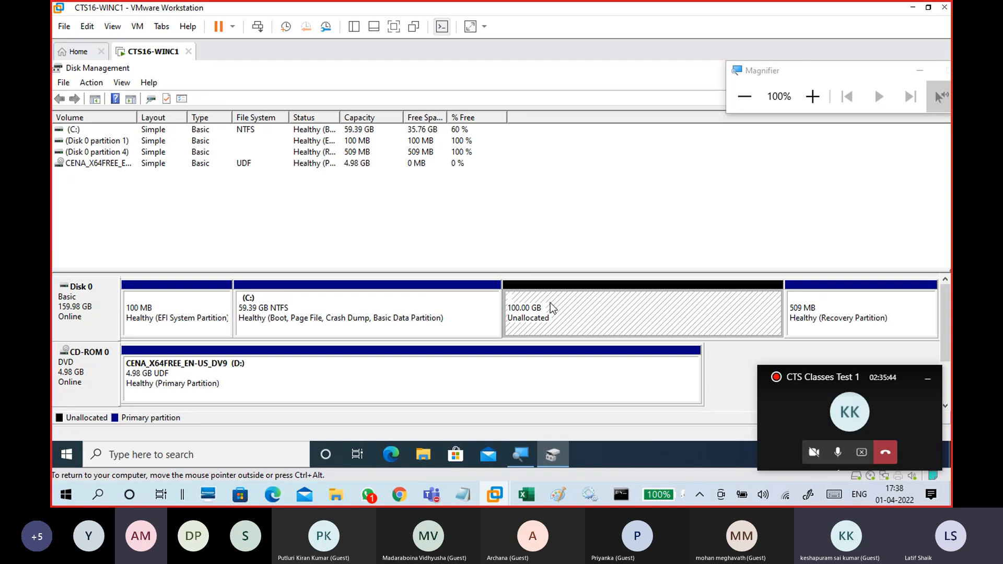
{"action": "left_click", "coordinate": [442, 320]}
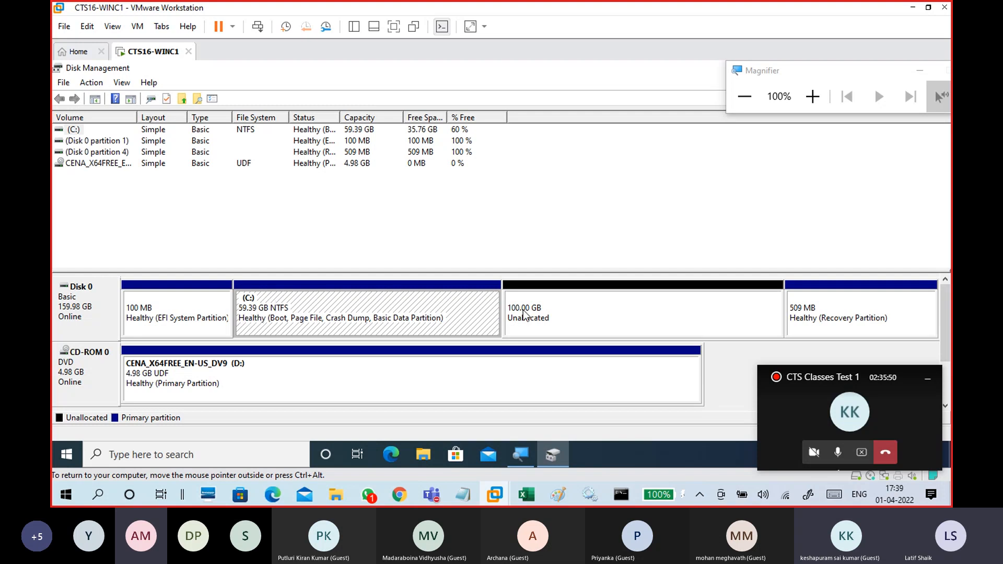
{"action": "left_click", "coordinate": [583, 312]}
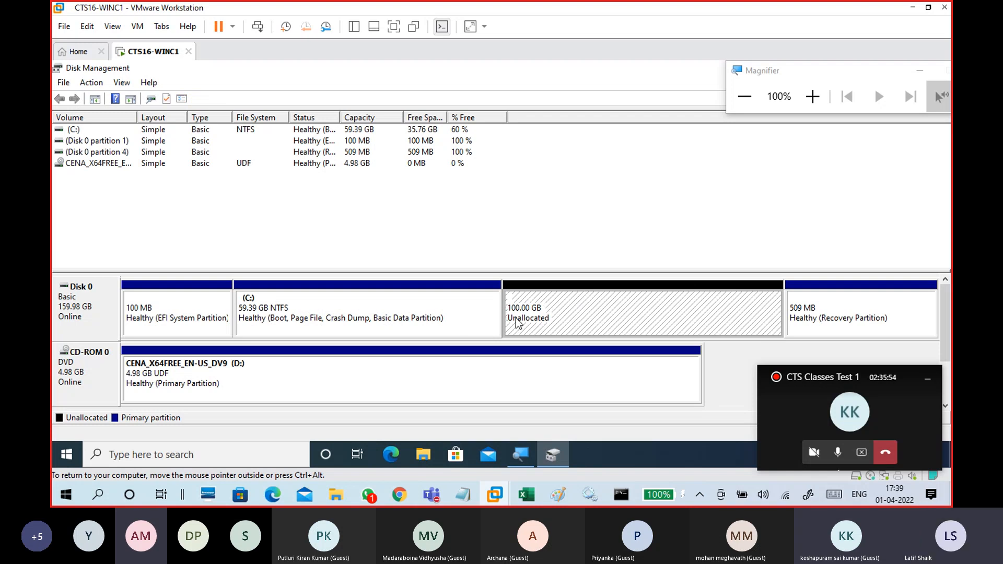
{"action": "left_click", "coordinate": [438, 302]}
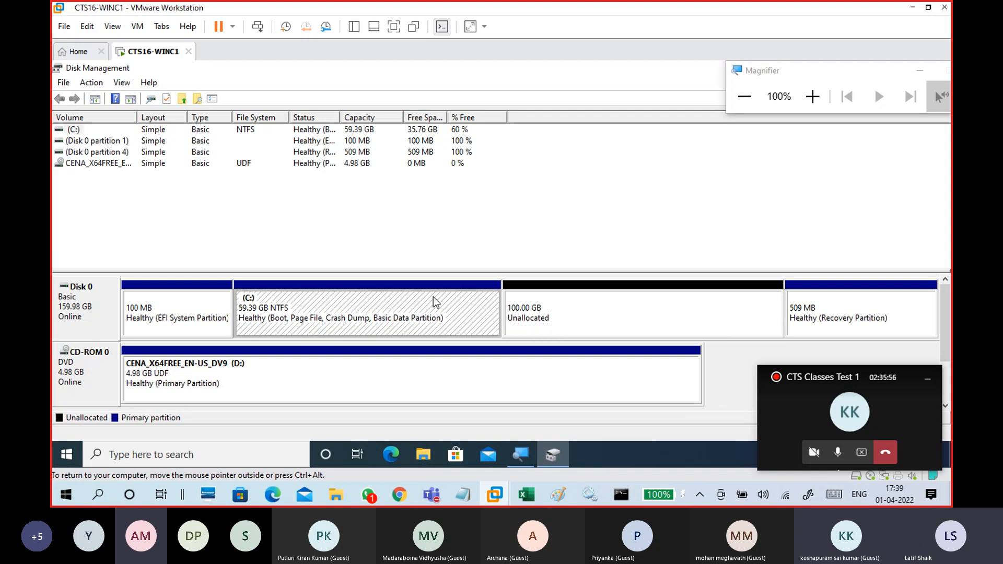
{"action": "left_click", "coordinate": [601, 309]}
{"action": "left_click", "coordinate": [485, 315]}
{"action": "right_click", "coordinate": [476, 310]}
{"action": "left_click", "coordinate": [437, 291]}
Extend the C: volume by 20480 MB with the Extend Volume wizard.
{"action": "right_click", "coordinate": [441, 305]}
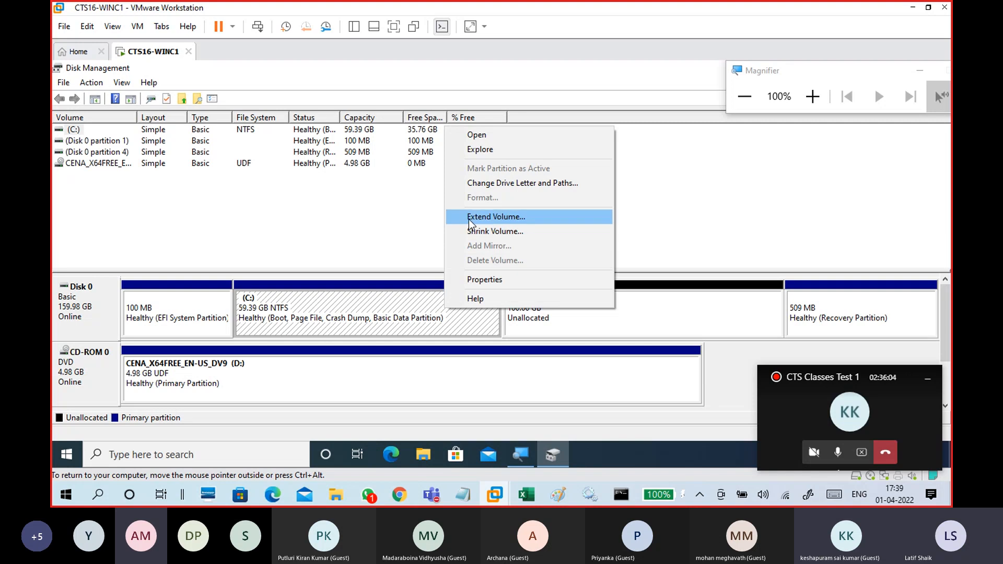
{"action": "left_click", "coordinate": [471, 218]}
{"action": "left_click_drag", "start_coordinate": [271, 135], "coordinate": [475, 81]}
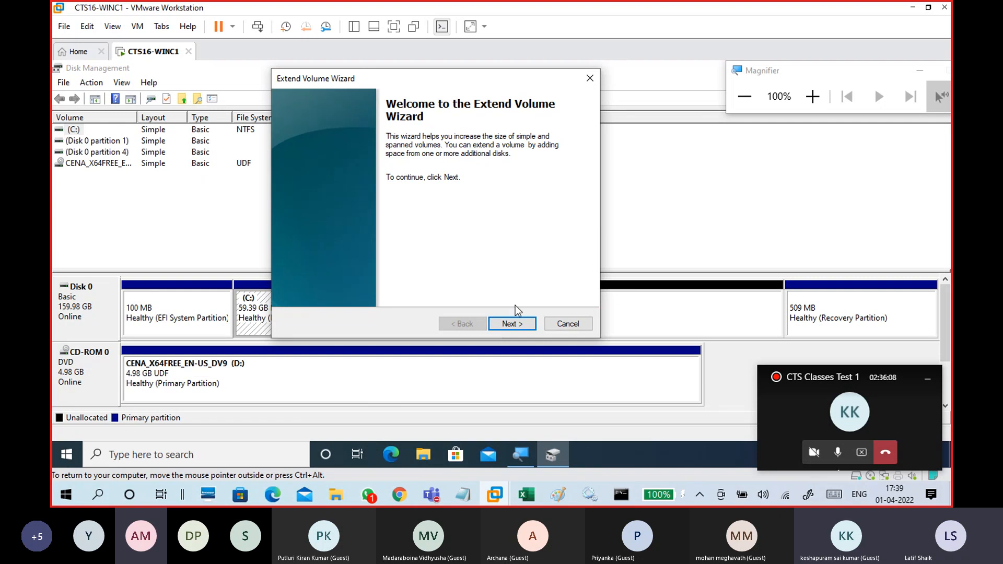
{"action": "left_click", "coordinate": [511, 323]}
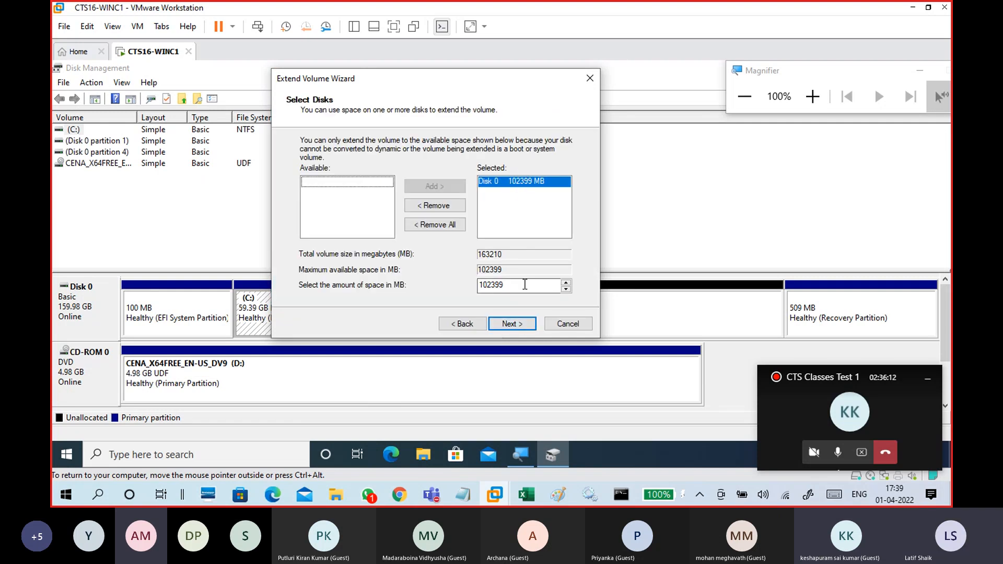
{"action": "double_click", "coordinate": [524, 285]}
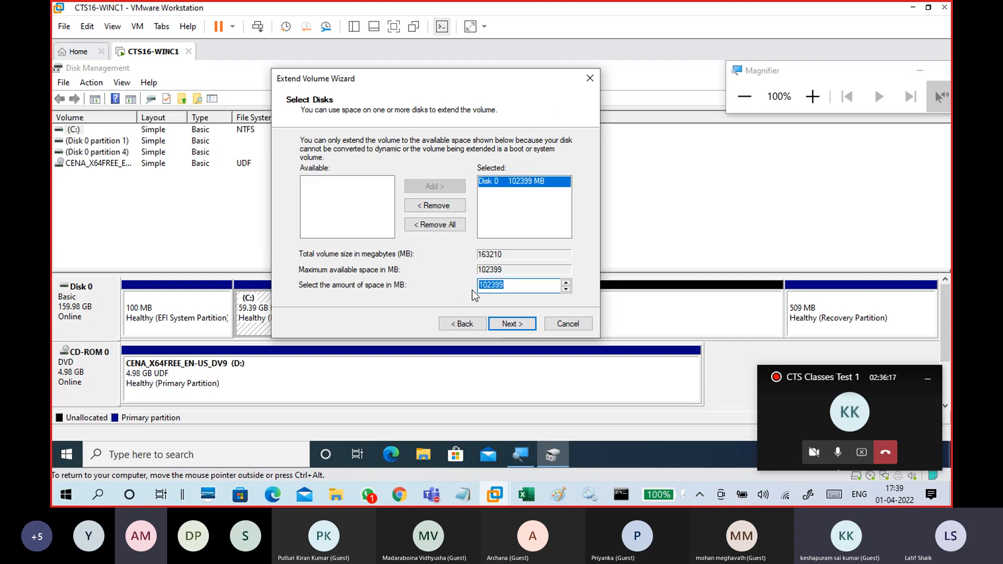
{"action": "type", "text": "20480"}
{"action": "left_click_drag", "start_coordinate": [497, 285], "coordinate": [476, 289]}
{"action": "left_click", "coordinate": [502, 285]}
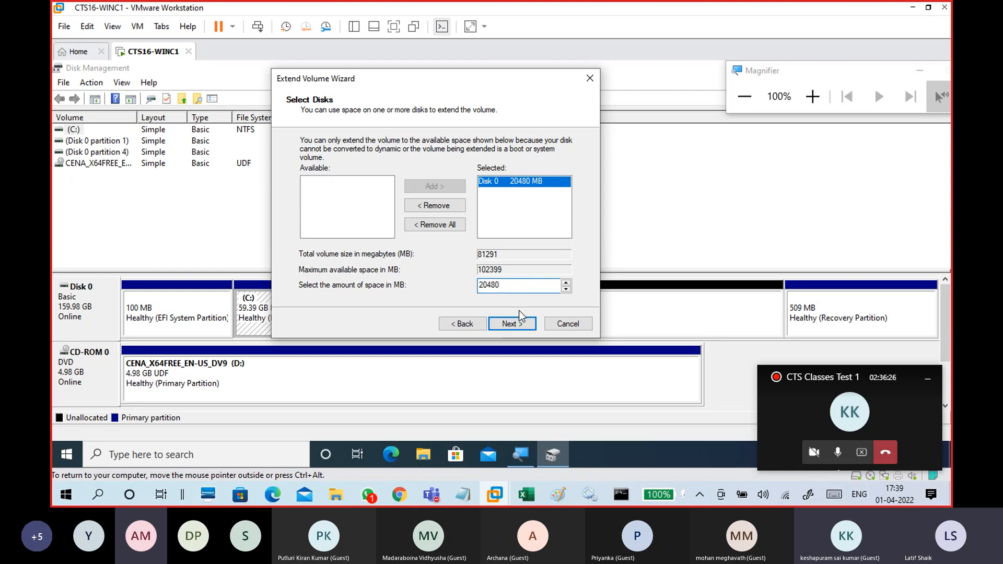
{"action": "left_click", "coordinate": [515, 326]}
{"action": "left_click", "coordinate": [515, 325]}
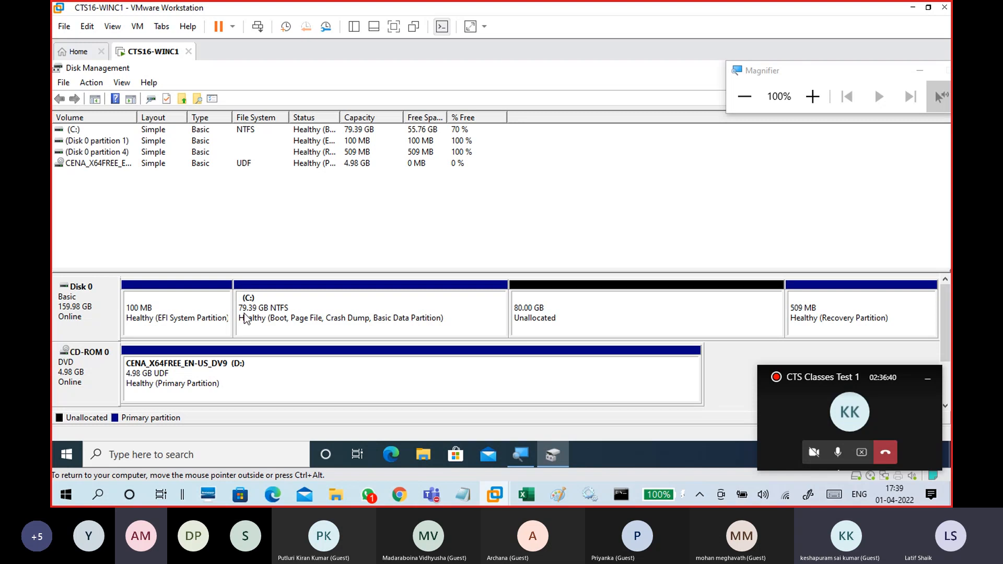
Examine the resized C: partition, the remaining unallocated space and the EFI partition by selecting them.
{"action": "left_click", "coordinate": [376, 328]}
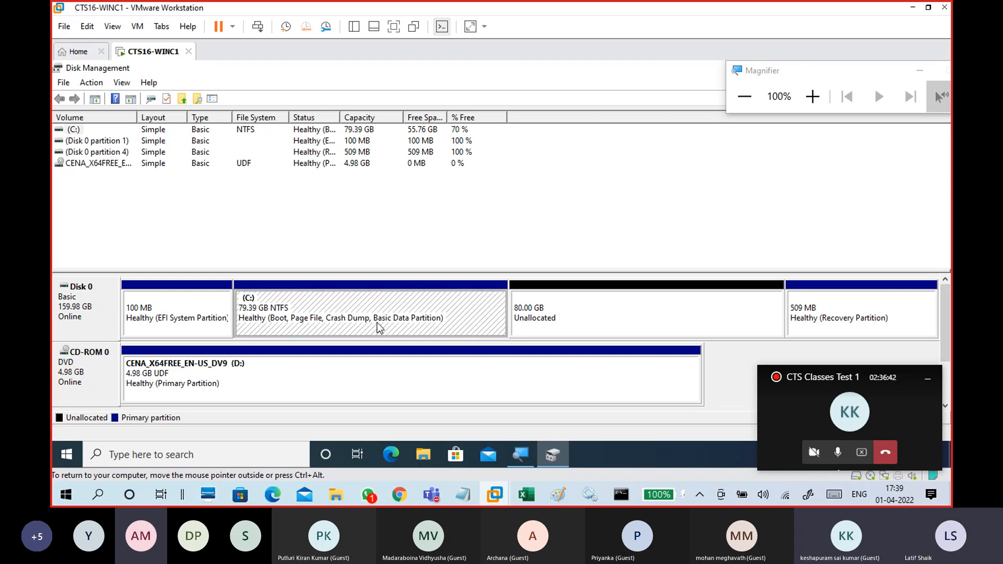
{"action": "left_click", "coordinate": [600, 309]}
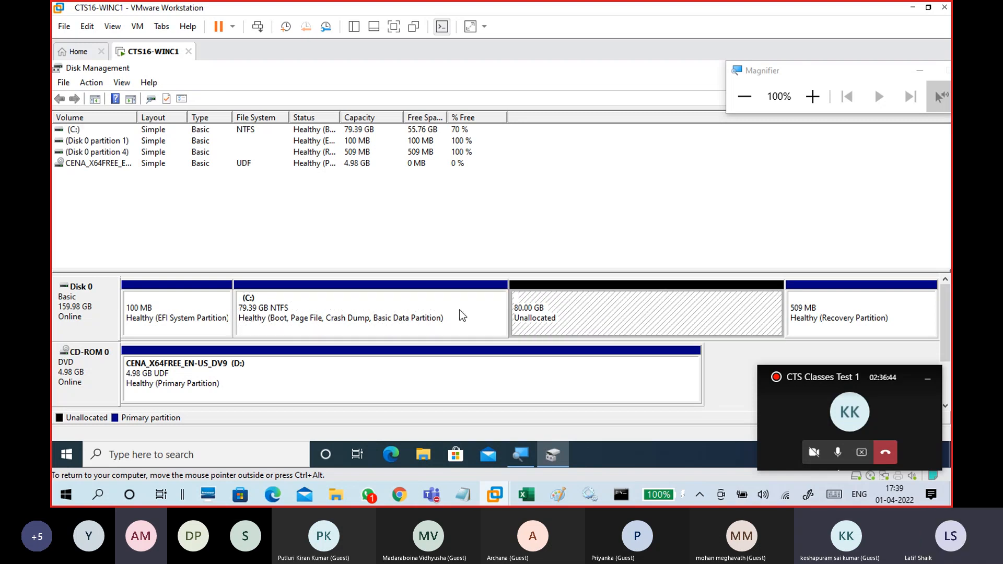
{"action": "left_click", "coordinate": [393, 311]}
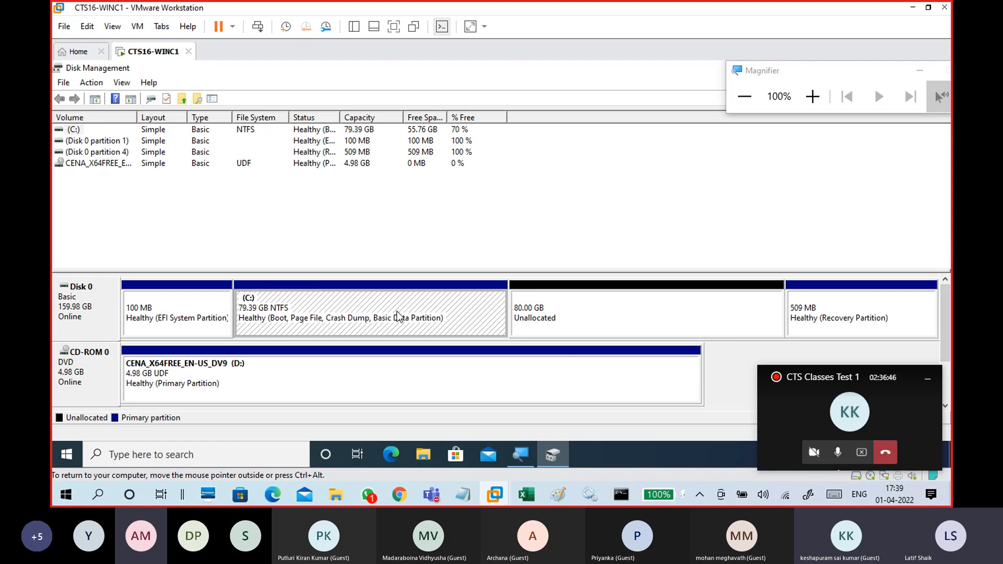
{"action": "left_click", "coordinate": [555, 312]}
{"action": "left_click", "coordinate": [459, 319]}
{"action": "left_click", "coordinate": [558, 314]}
{"action": "left_click", "coordinate": [473, 314]}
{"action": "left_click", "coordinate": [561, 311]}
{"action": "left_click", "coordinate": [461, 309]}
{"action": "left_click", "coordinate": [564, 300]}
{"action": "left_click", "coordinate": [477, 312]}
{"action": "left_click", "coordinate": [564, 311]}
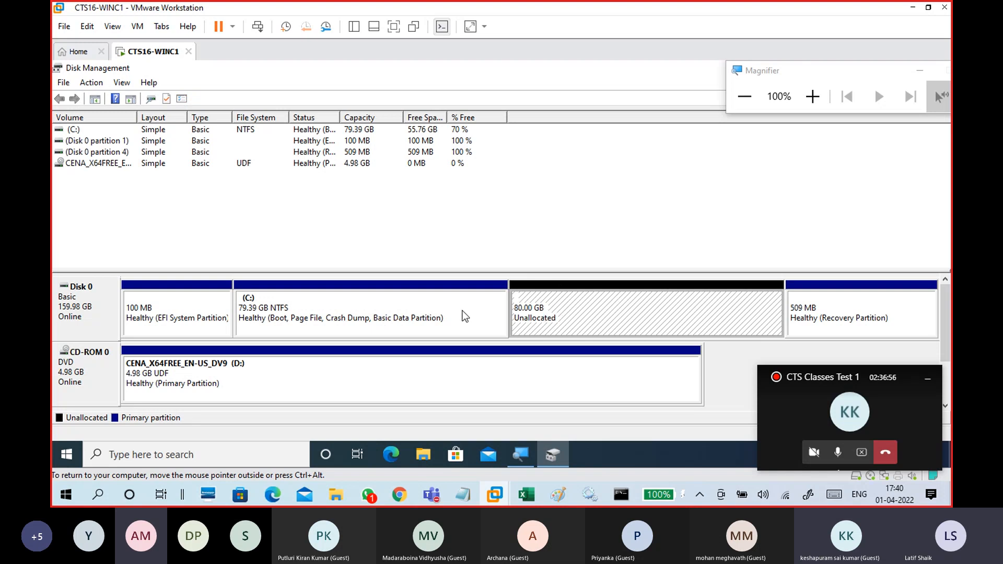
{"action": "left_click", "coordinate": [464, 316]}
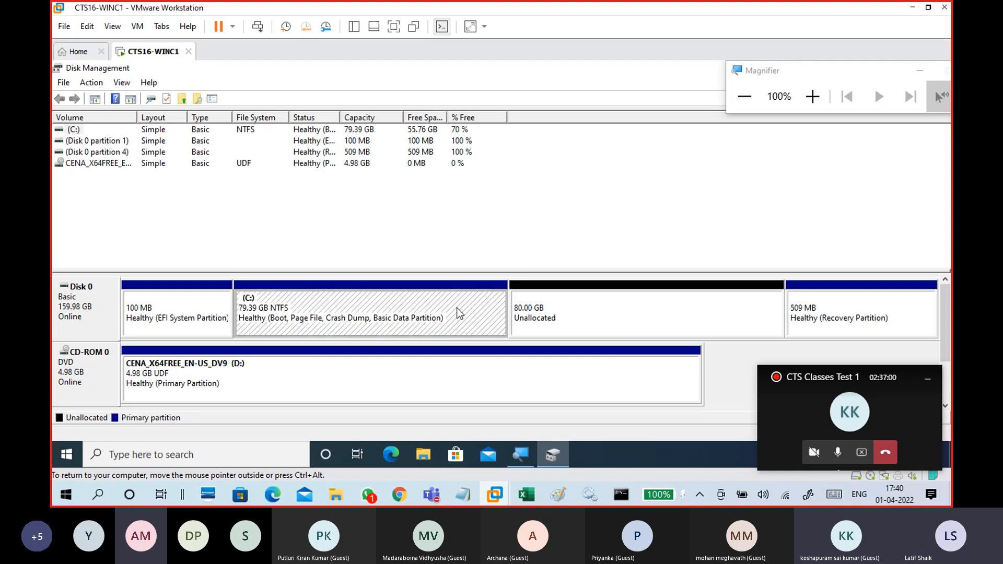
{"action": "left_click", "coordinate": [549, 320]}
{"action": "left_click", "coordinate": [487, 324]}
{"action": "left_click", "coordinate": [573, 318]}
{"action": "left_click", "coordinate": [474, 323]}
{"action": "left_click", "coordinate": [573, 318]}
{"action": "left_click", "coordinate": [194, 307]}
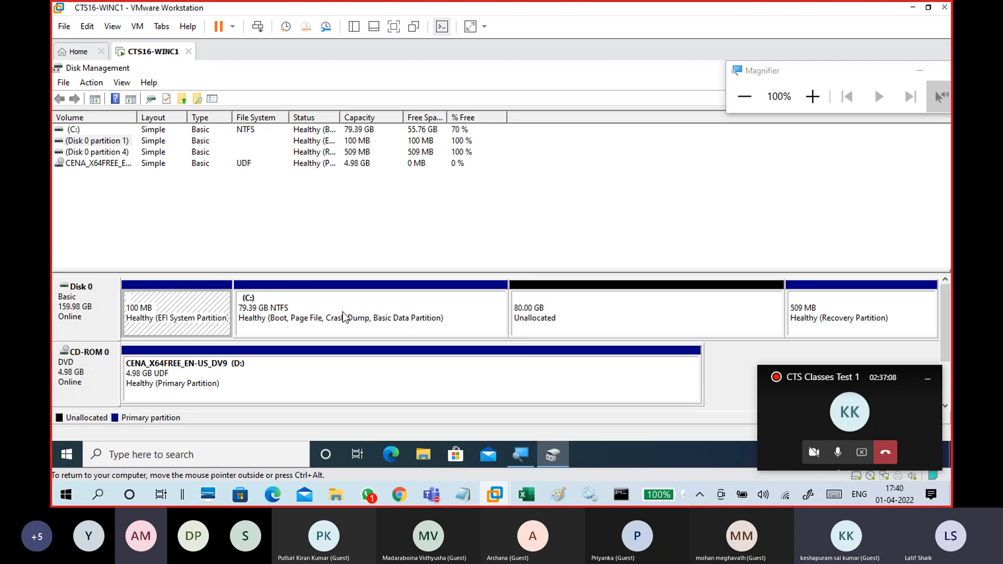
Extend the C: volume into all the remaining unallocated space using the Extend Volume wizard with its default size.
{"action": "left_click", "coordinate": [445, 322]}
{"action": "right_click", "coordinate": [474, 311]}
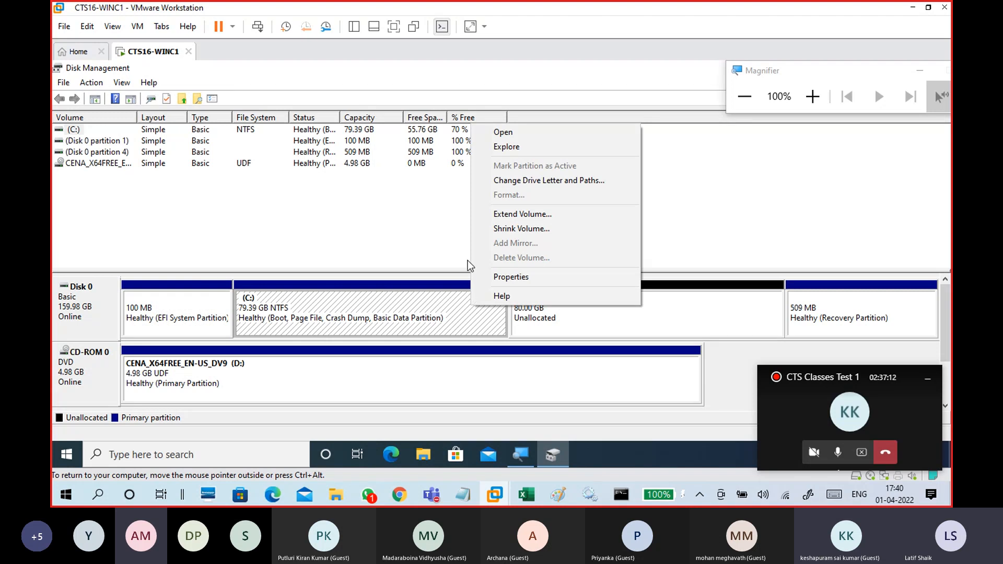
{"action": "left_click", "coordinate": [477, 217]}
{"action": "left_click", "coordinate": [306, 378]}
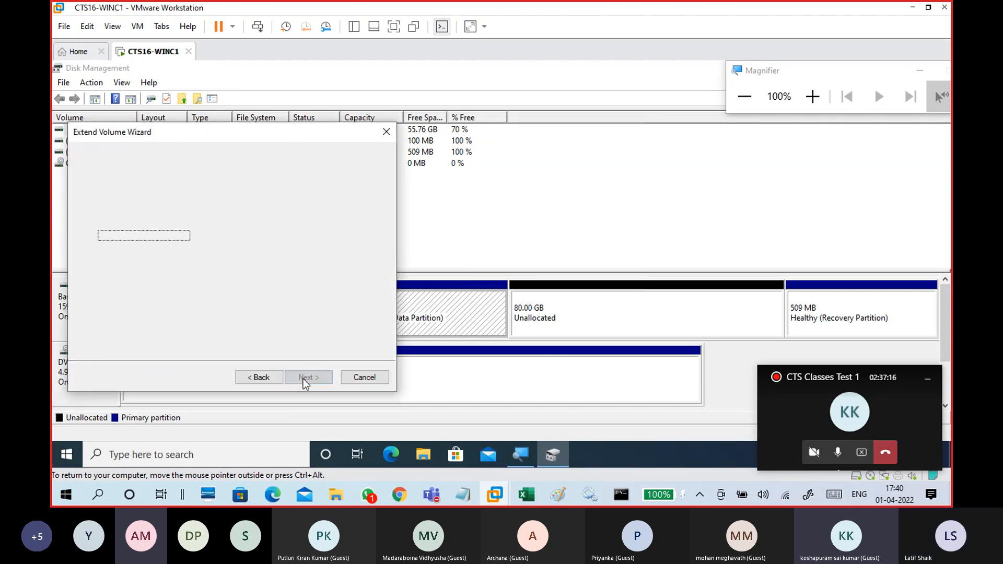
{"action": "left_click", "coordinate": [307, 378]}
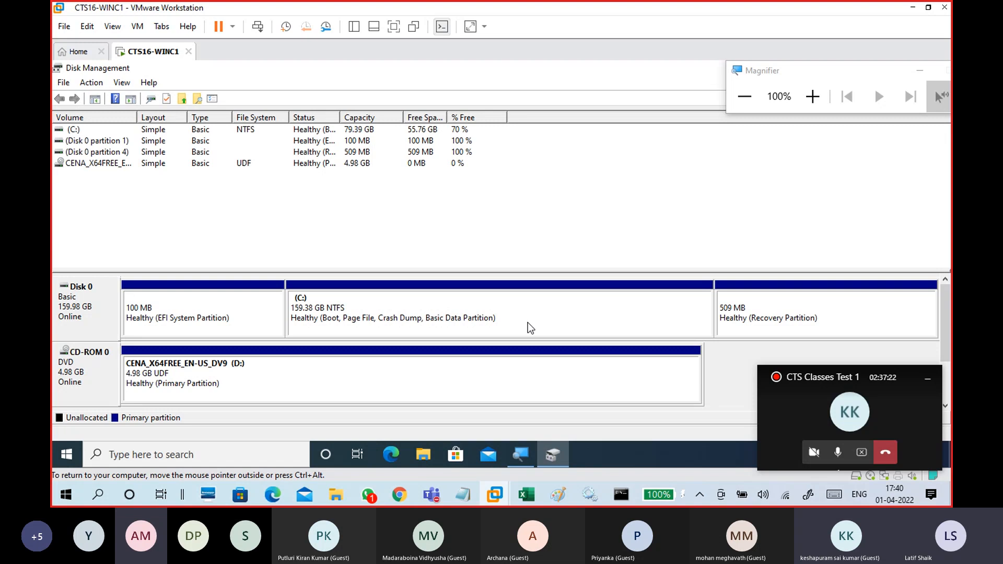
{"action": "left_click", "coordinate": [561, 218]}
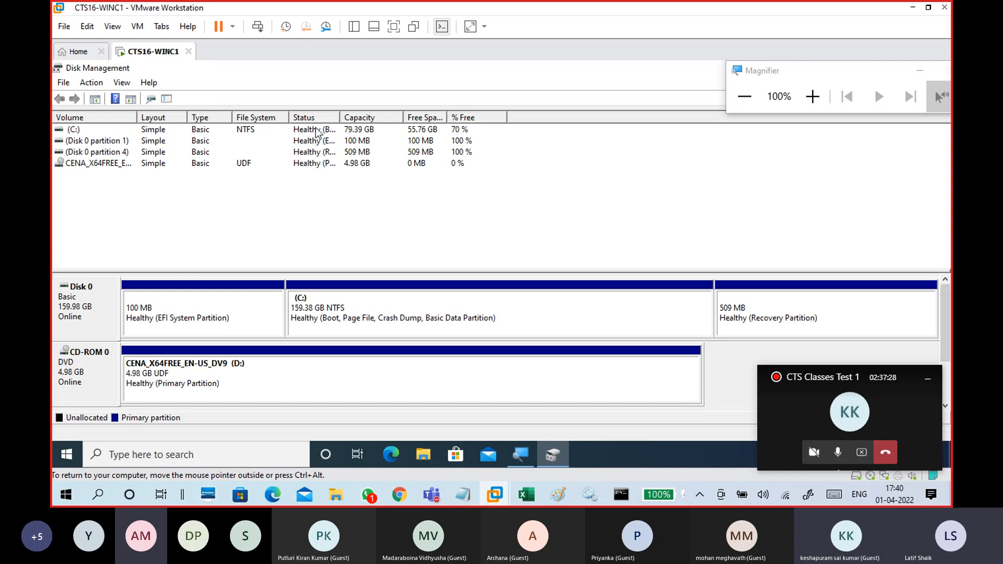
Select the enlarged C: partition and refresh the disk information.
{"action": "left_click", "coordinate": [362, 320]}
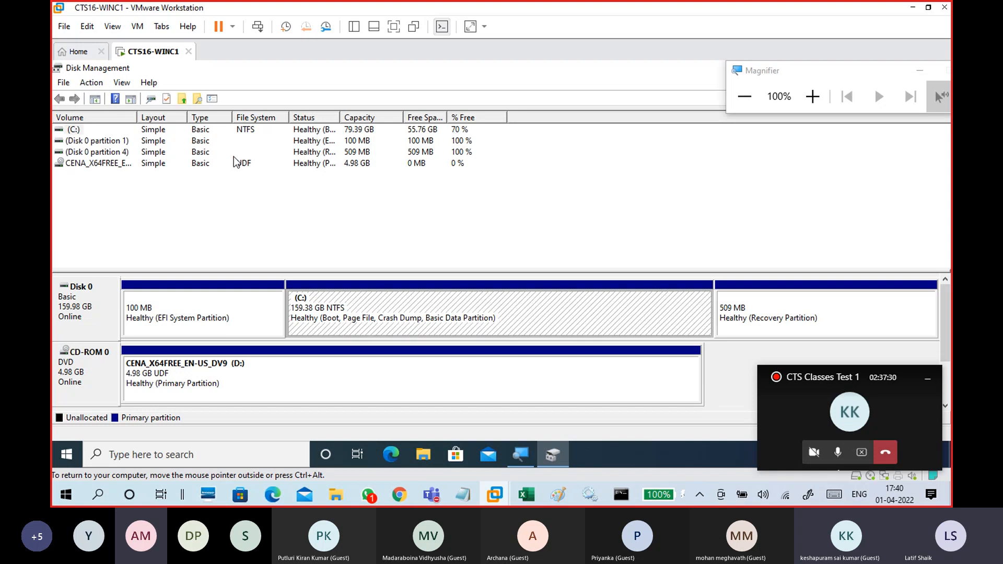
{"action": "left_click", "coordinate": [104, 297]}
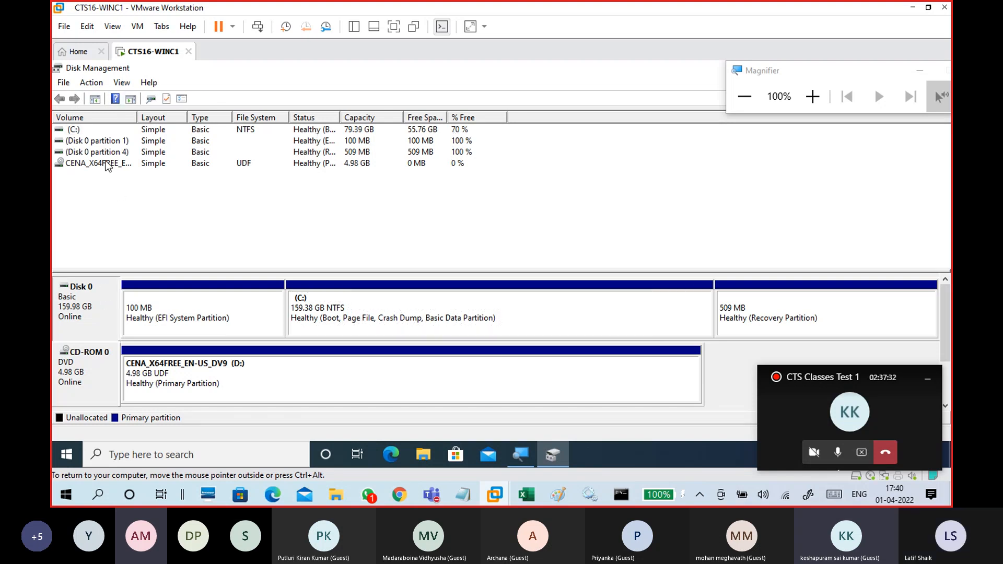
{"action": "left_click", "coordinate": [92, 84]}
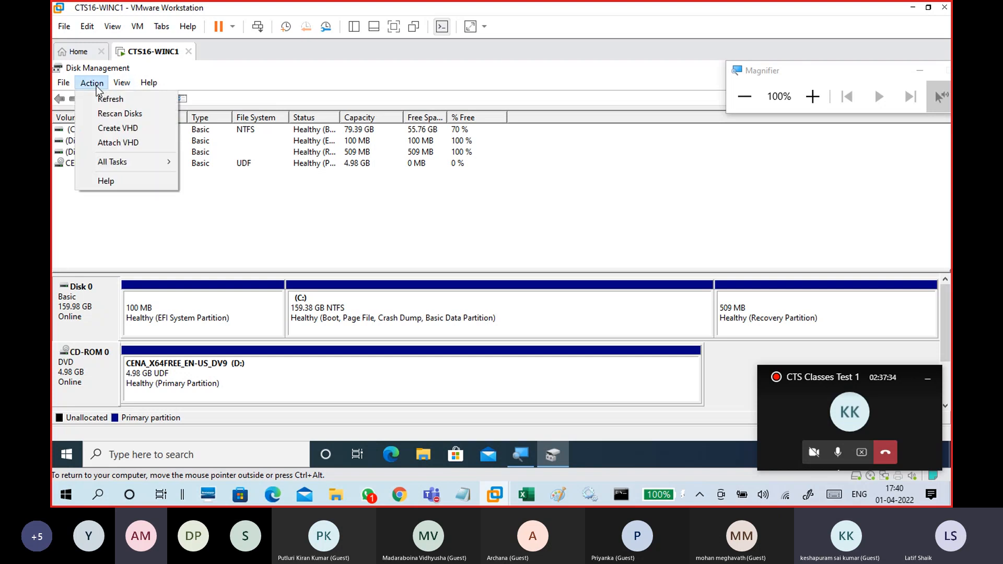
{"action": "left_click", "coordinate": [110, 99]}
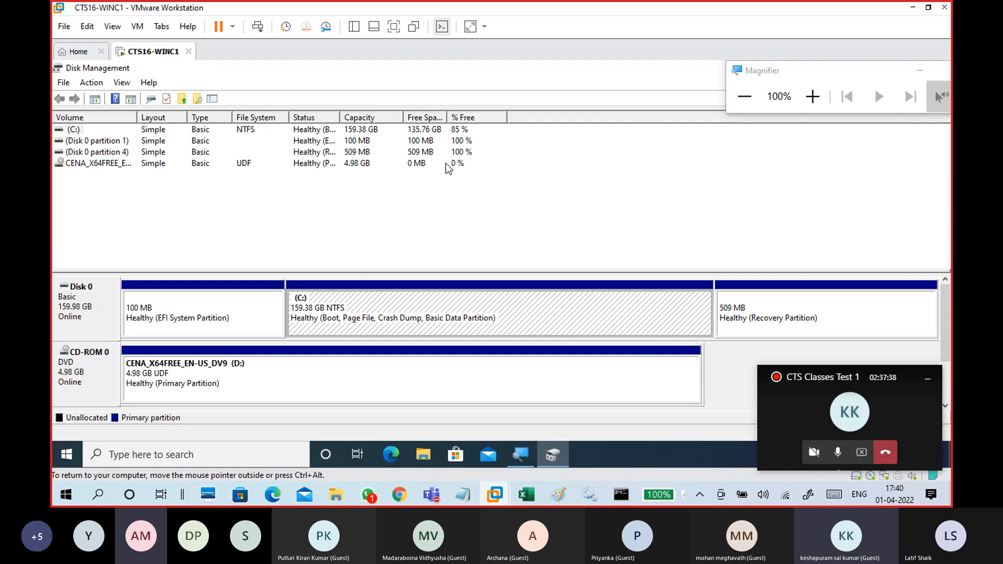
{"action": "left_click", "coordinate": [426, 334]}
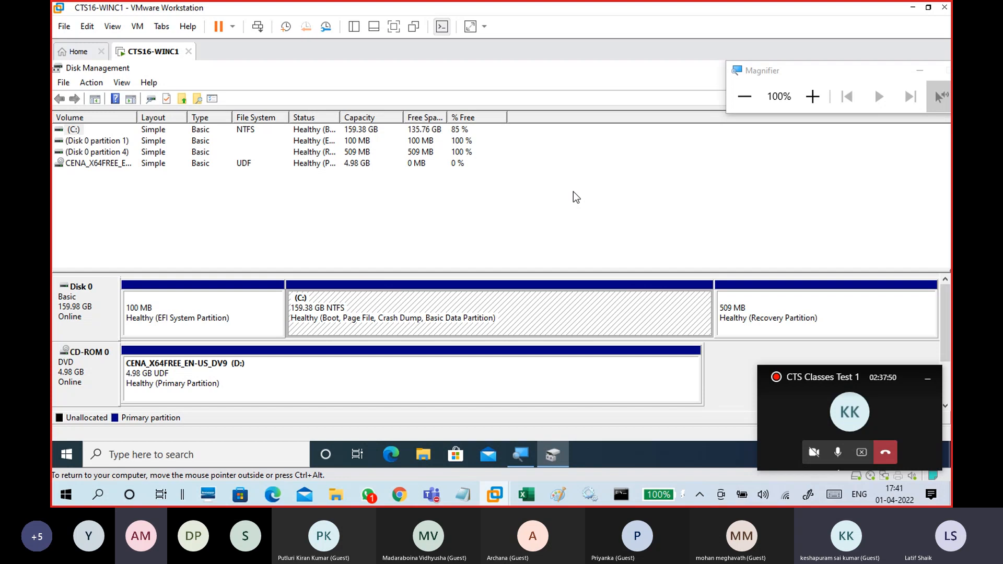
Open This PC in File Explorer to check the capacity of Local Disk (C:) and browse its contents.
{"action": "left_click_drag", "start_coordinate": [898, 69], "coordinate": [928, 124]}
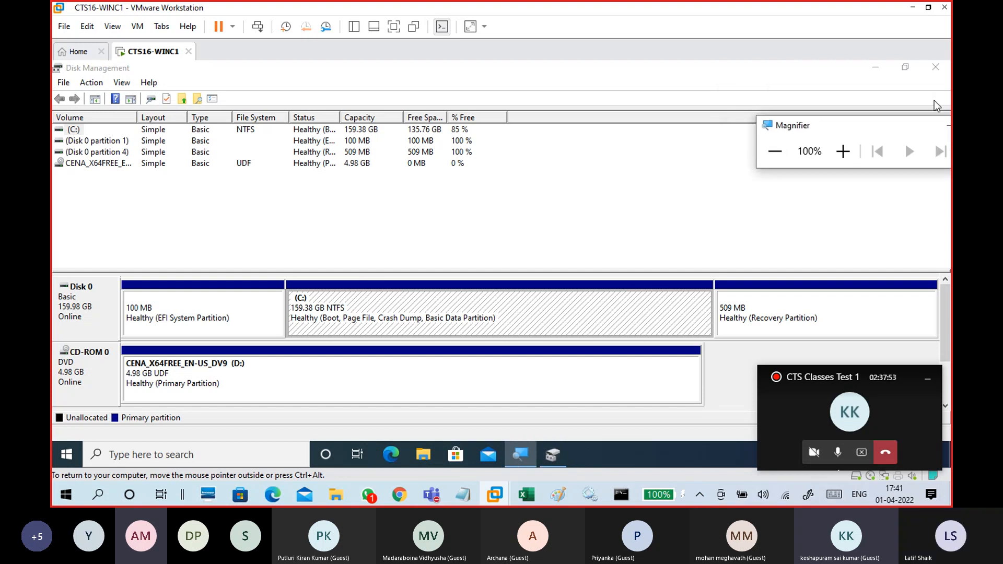
{"action": "left_click", "coordinate": [936, 70]}
{"action": "left_click", "coordinate": [423, 457]}
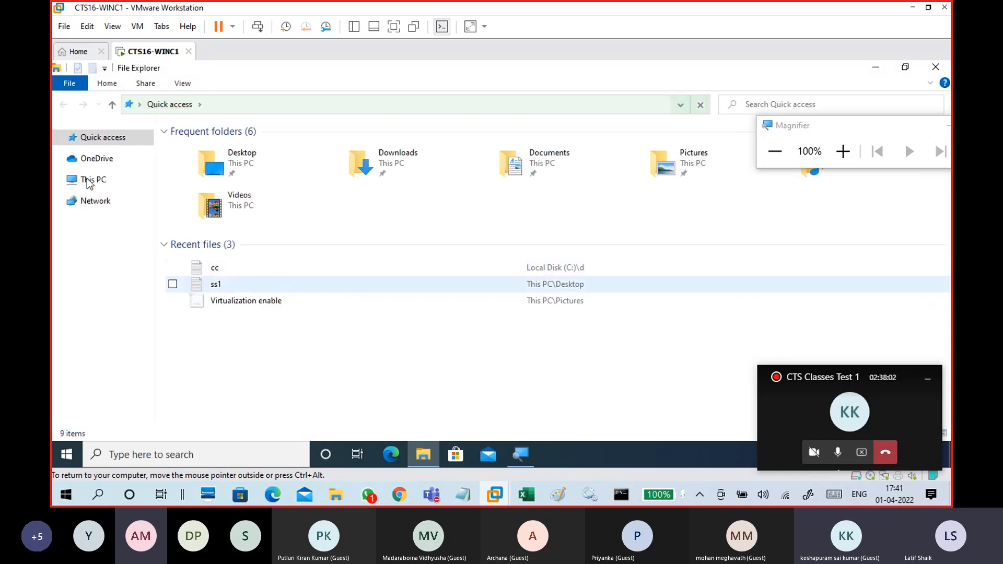
{"action": "left_click", "coordinate": [99, 170]}
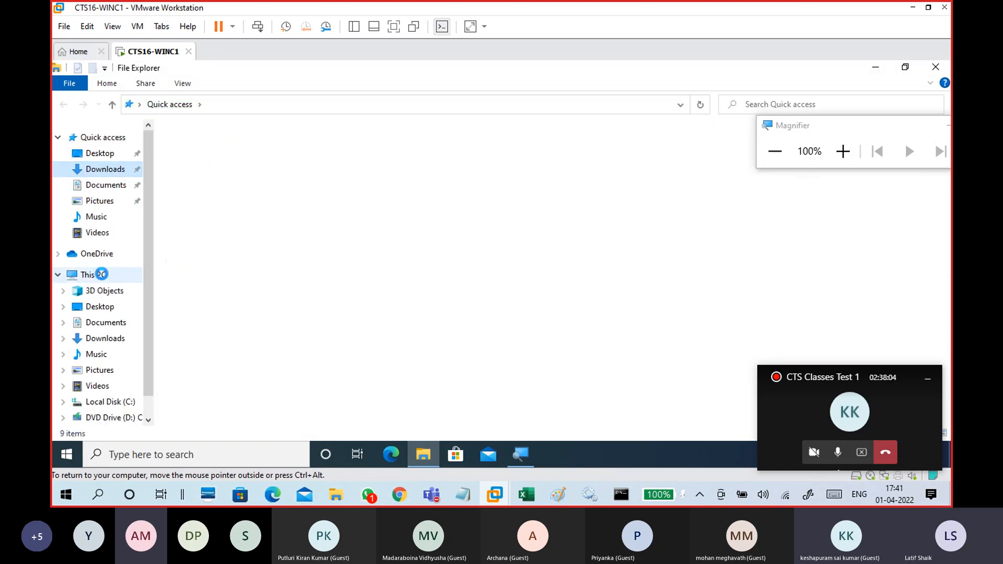
{"action": "left_click", "coordinate": [102, 275]}
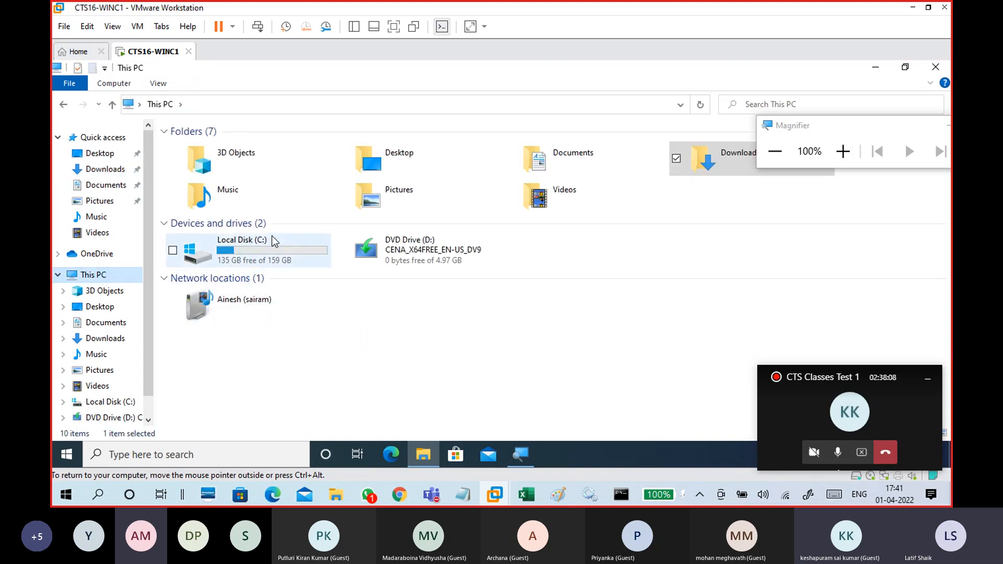
{"action": "left_click", "coordinate": [280, 264]}
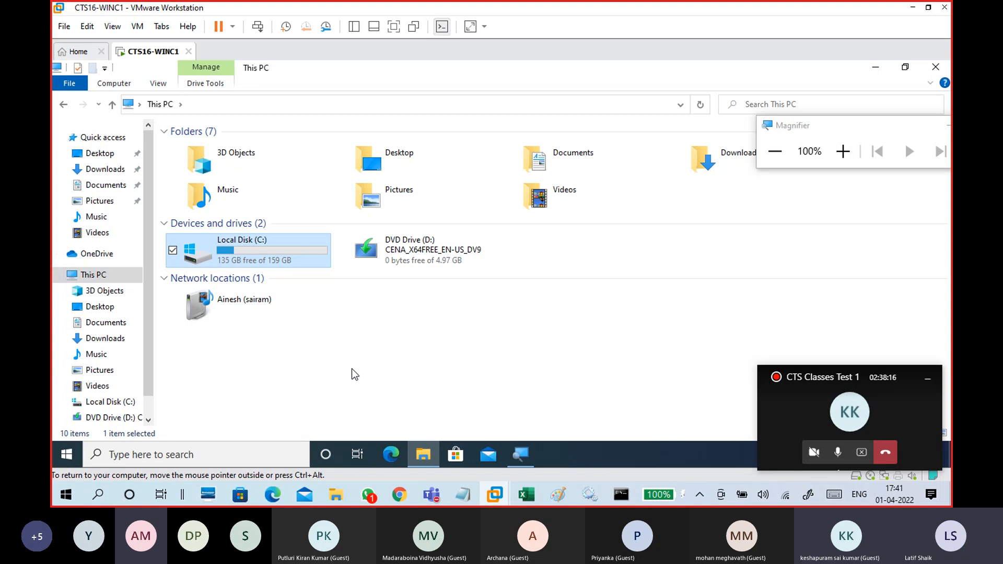
{"action": "key", "text": "Return"}
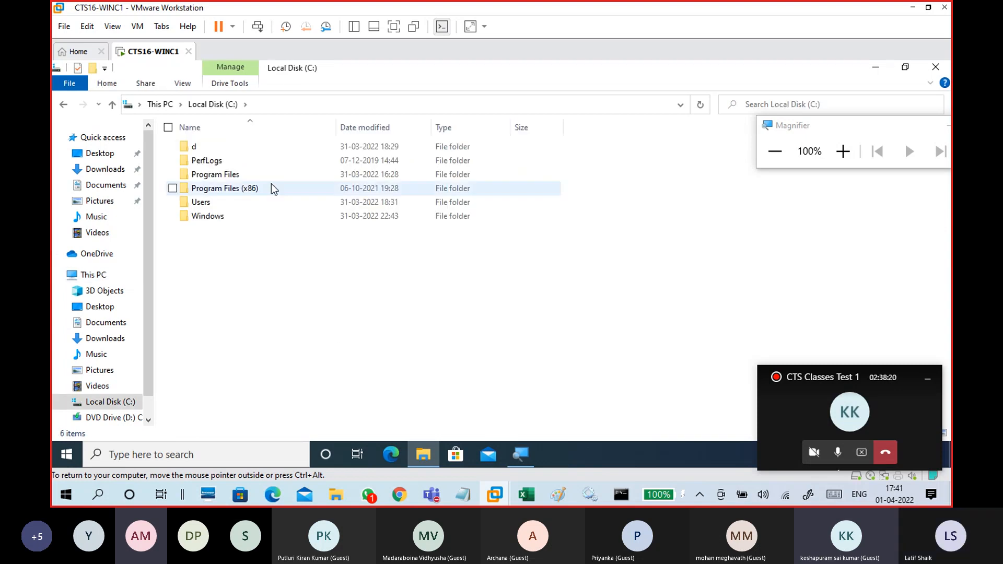
{"action": "left_click", "coordinate": [160, 104]}
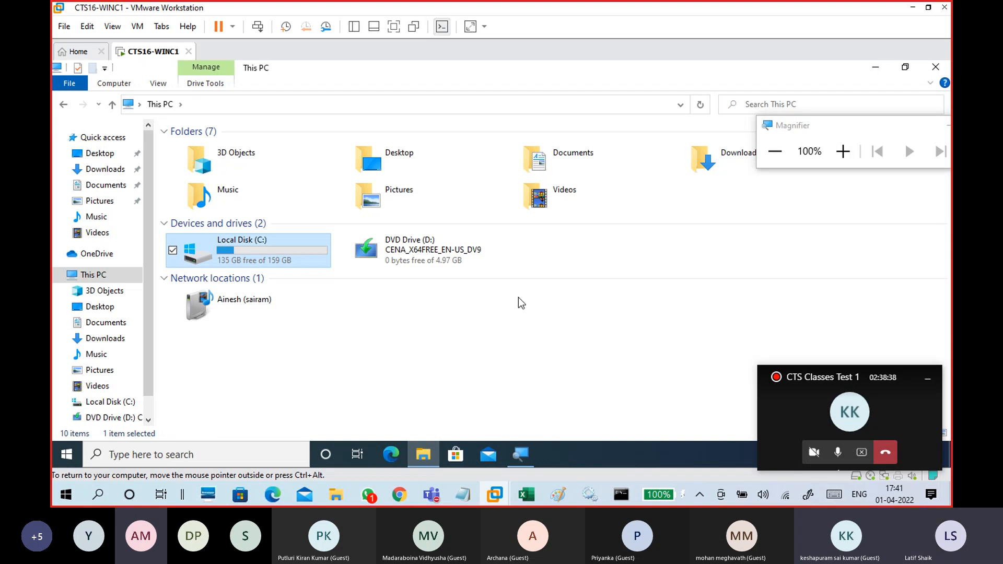
Launch Disk Management again by running diskmgmt.msc and maximize its window.
{"action": "left_click_drag", "start_coordinate": [797, 127], "coordinate": [833, 129]}
{"action": "left_click", "coordinate": [790, 74]}
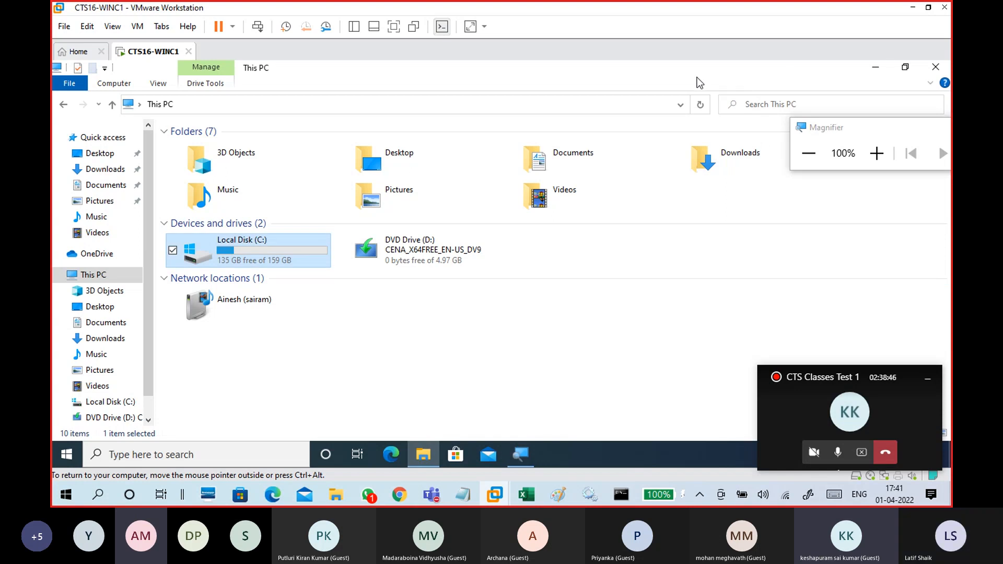
{"action": "key", "text": "super+r"}
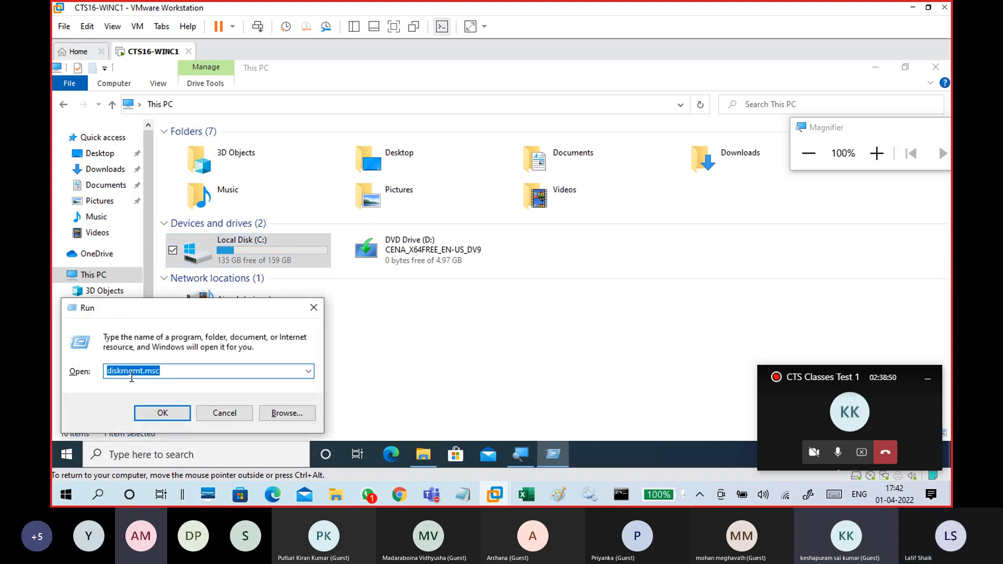
{"action": "left_click", "coordinate": [178, 370]}
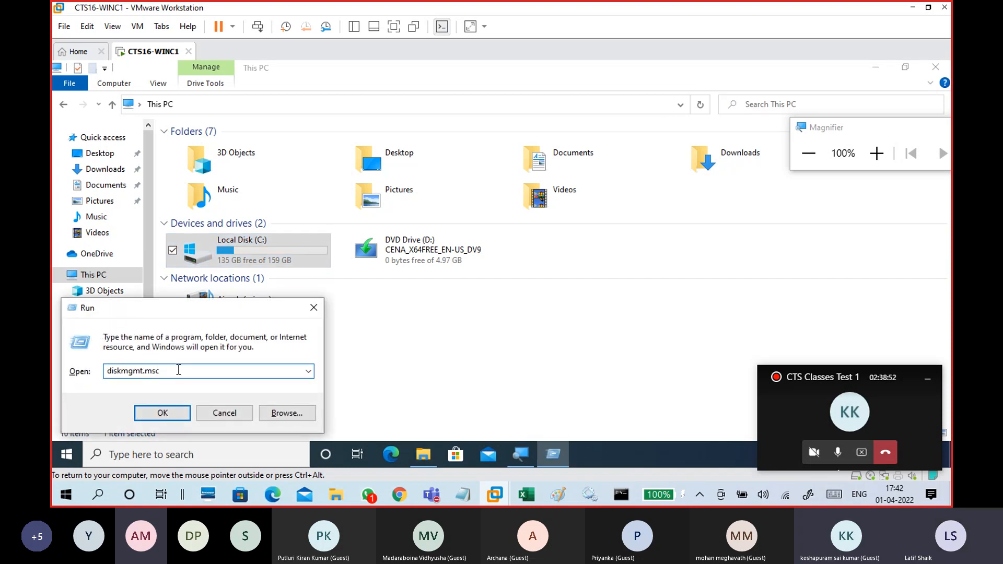
{"action": "left_click_drag", "start_coordinate": [178, 375], "coordinate": [74, 359]}
{"action": "left_click", "coordinate": [162, 375]}
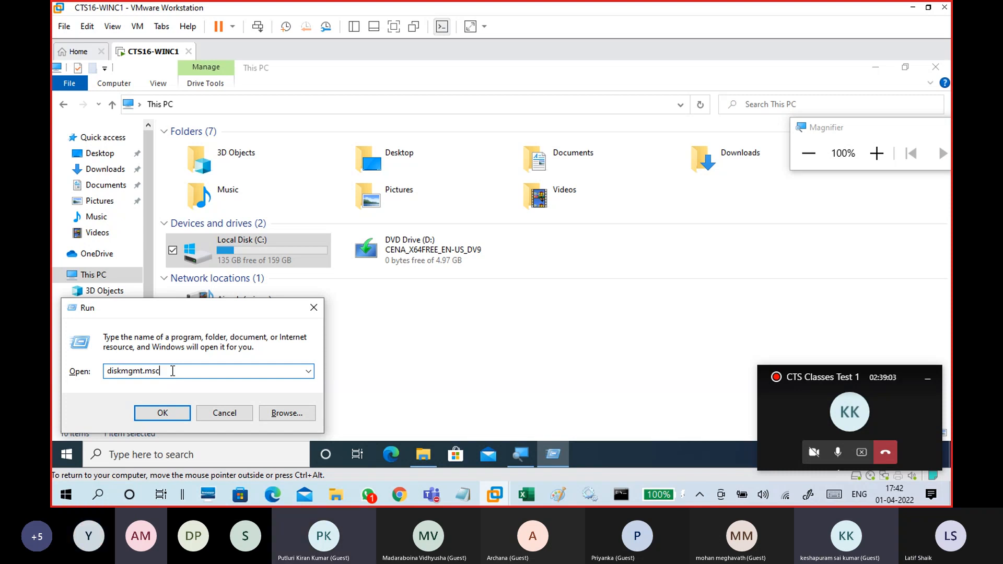
{"action": "left_click", "coordinate": [160, 415]}
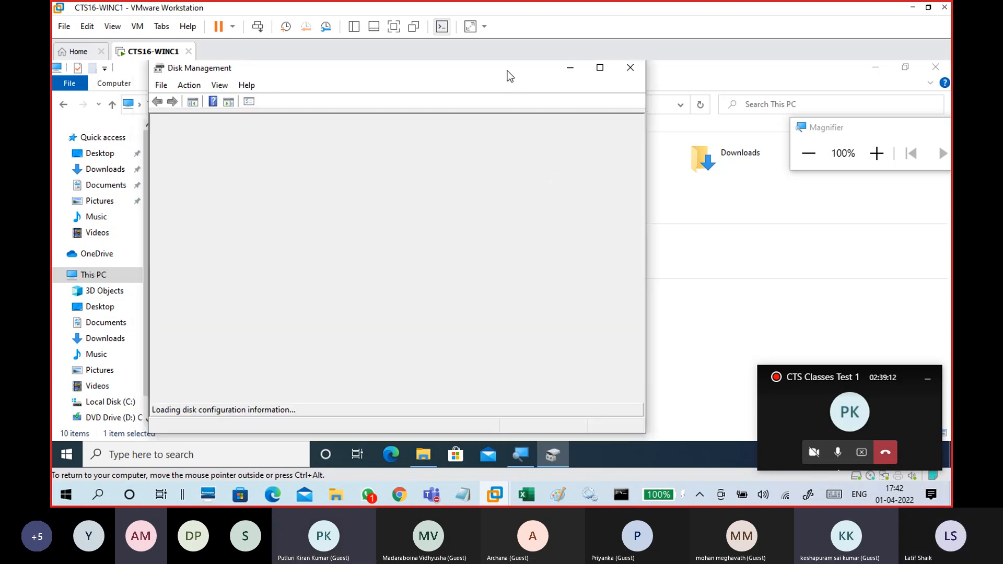
{"action": "left_click", "coordinate": [617, 75]}
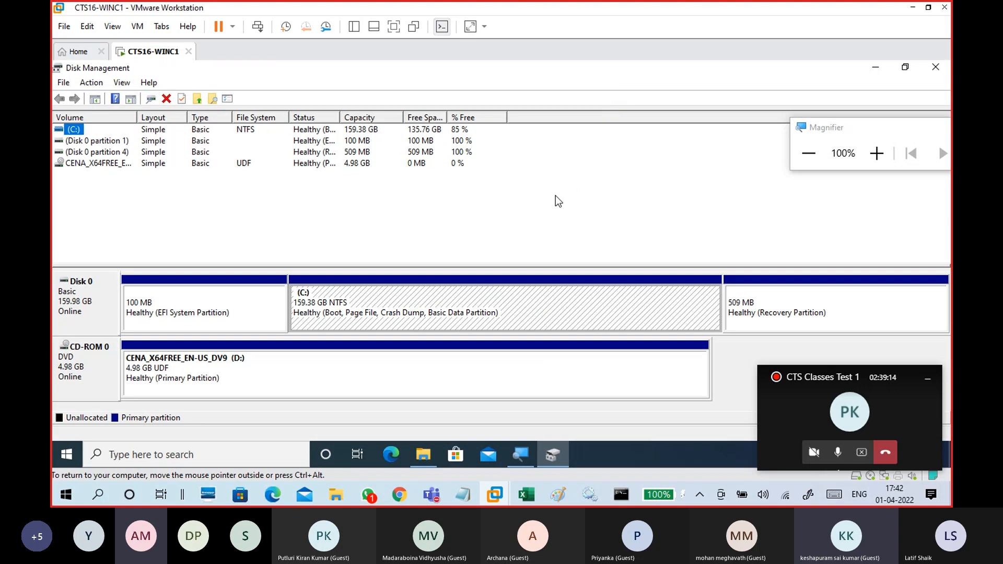
Open the C: partition's context menu to review which volume operations are available, then dismiss it.
{"action": "left_click", "coordinate": [400, 302]}
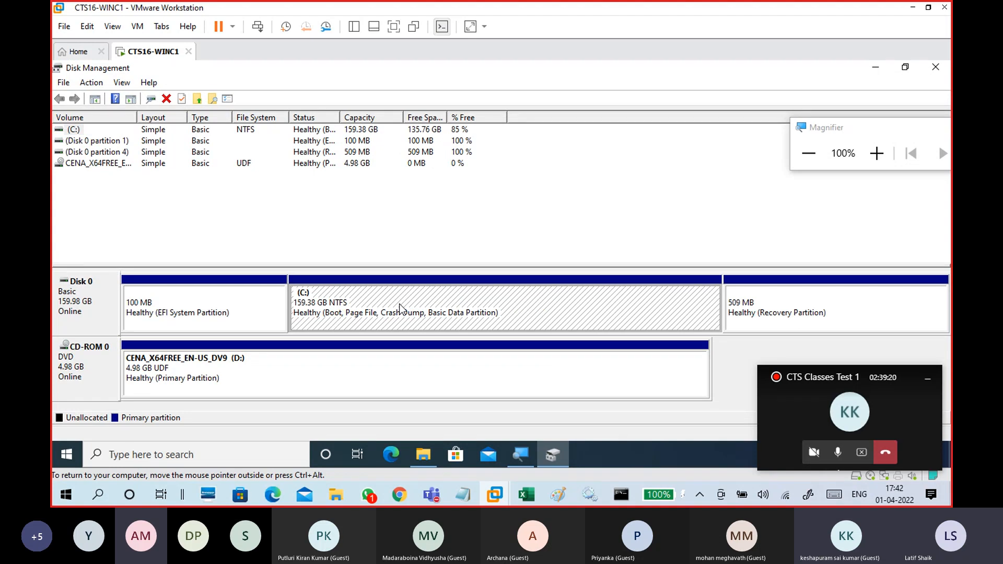
{"action": "left_click", "coordinate": [429, 272]}
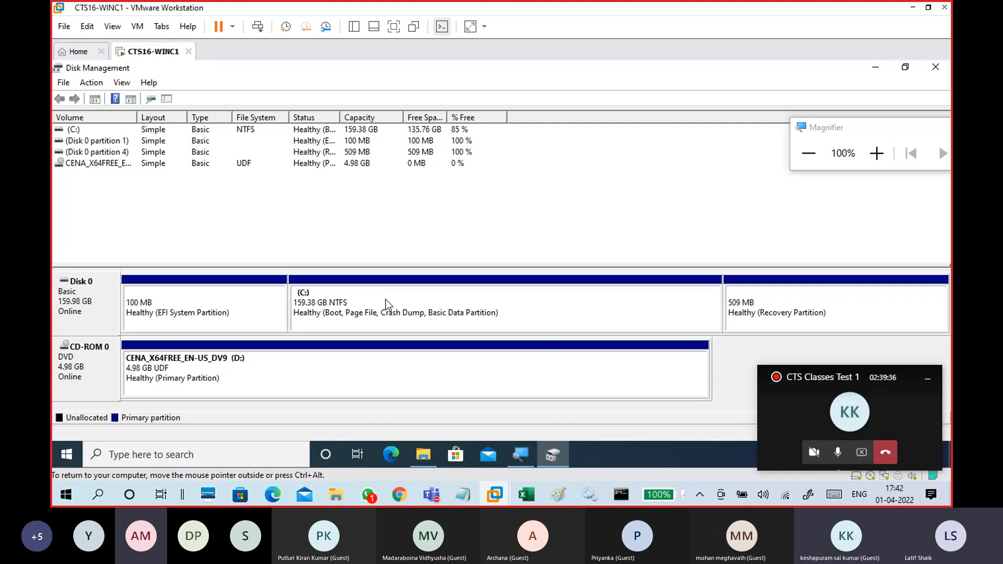
{"action": "right_click", "coordinate": [423, 310]}
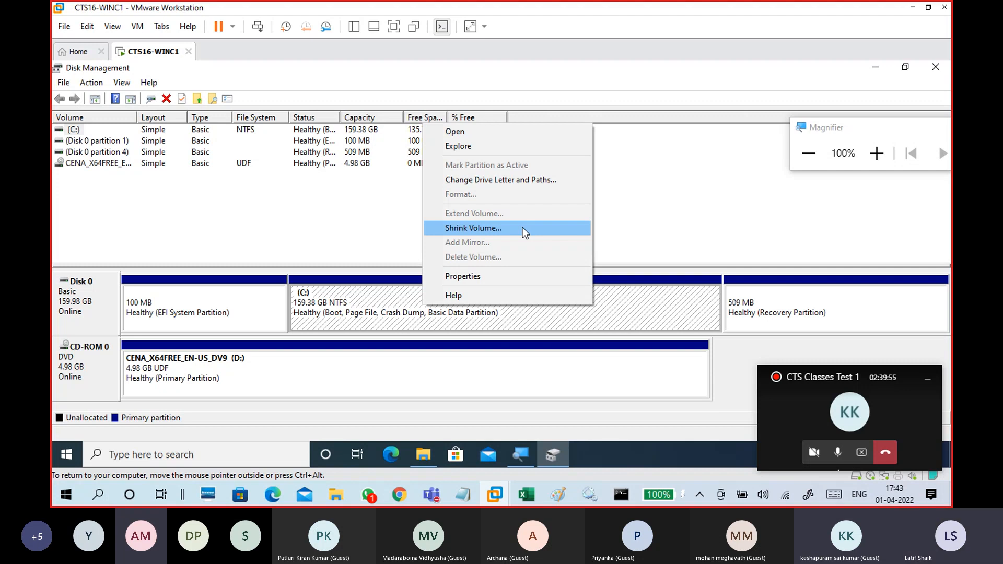
{"action": "left_click", "coordinate": [365, 303]}
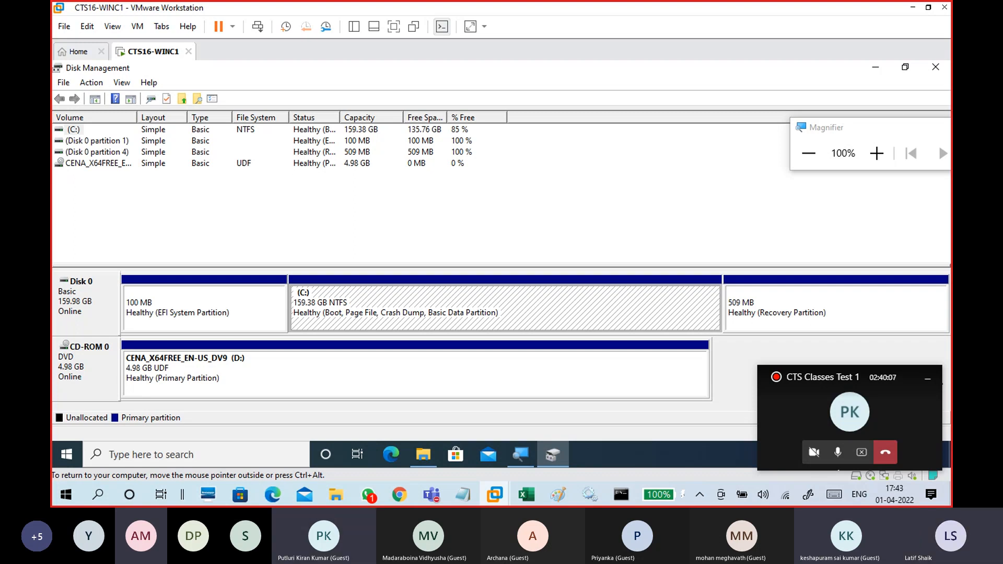
Shrink the C: volume by 102400 MB.
{"action": "right_click", "coordinate": [451, 300]}
{"action": "left_click", "coordinate": [480, 224]}
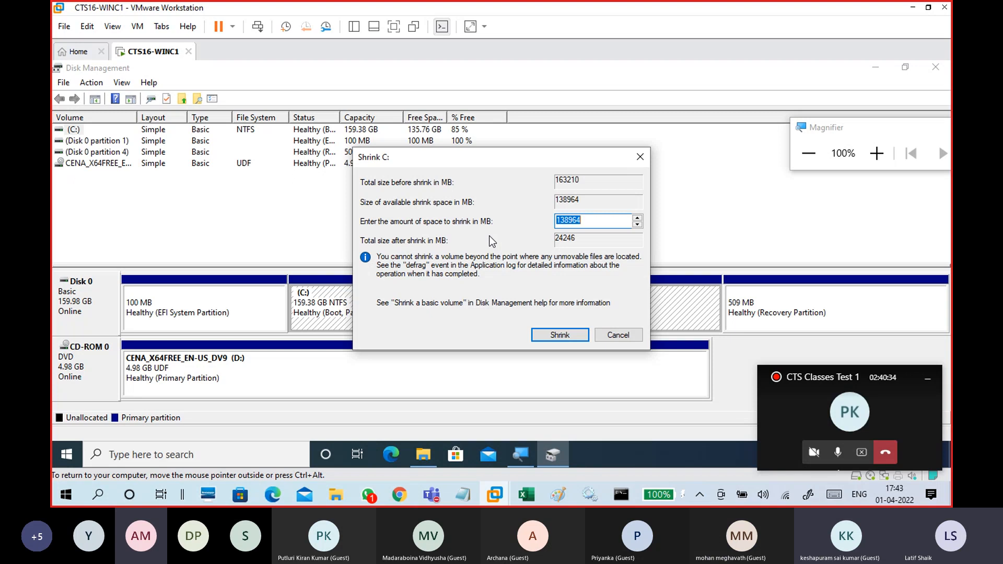
{"action": "left_click", "coordinate": [596, 220]}
{"action": "key", "text": "BackSpace"}
{"action": "key", "text": "BackSpace"}
{"action": "key", "text": "BackSpace"}
{"action": "key", "text": "BackSpace"}
{"action": "key", "text": "BackSpace"}
{"action": "key", "text": "BackSpace"}
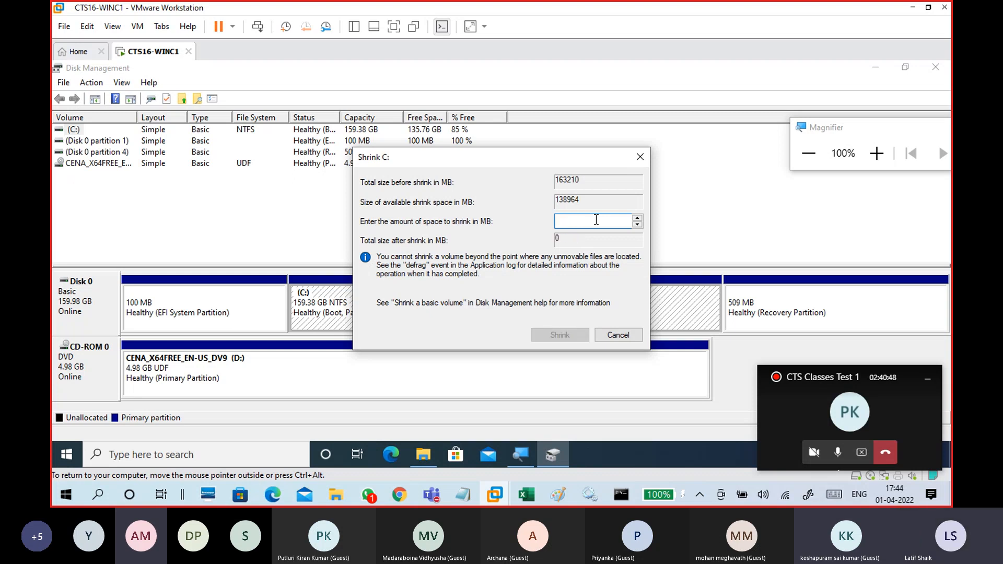
{"action": "type", "text": "1024"}
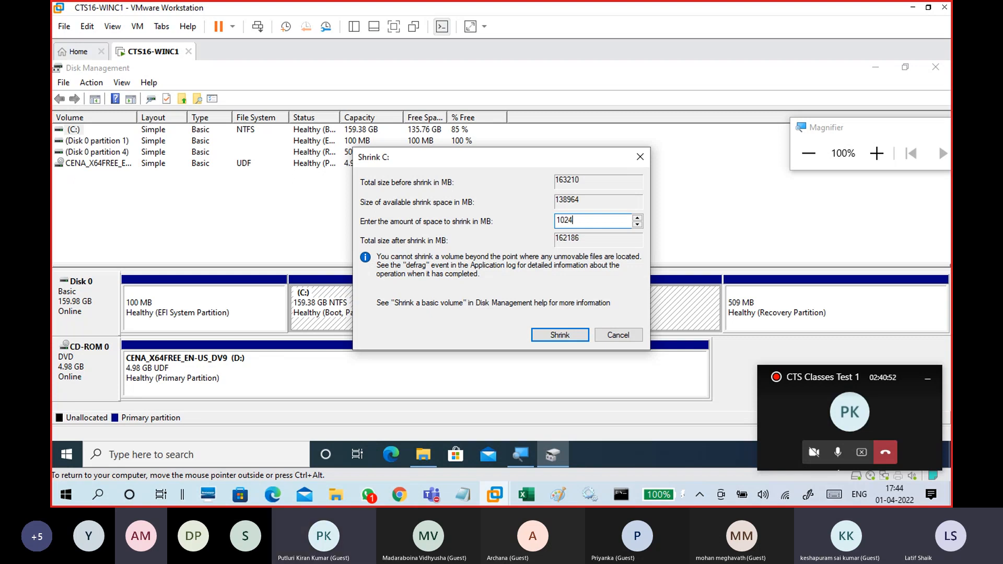
{"action": "type", "text": "00"}
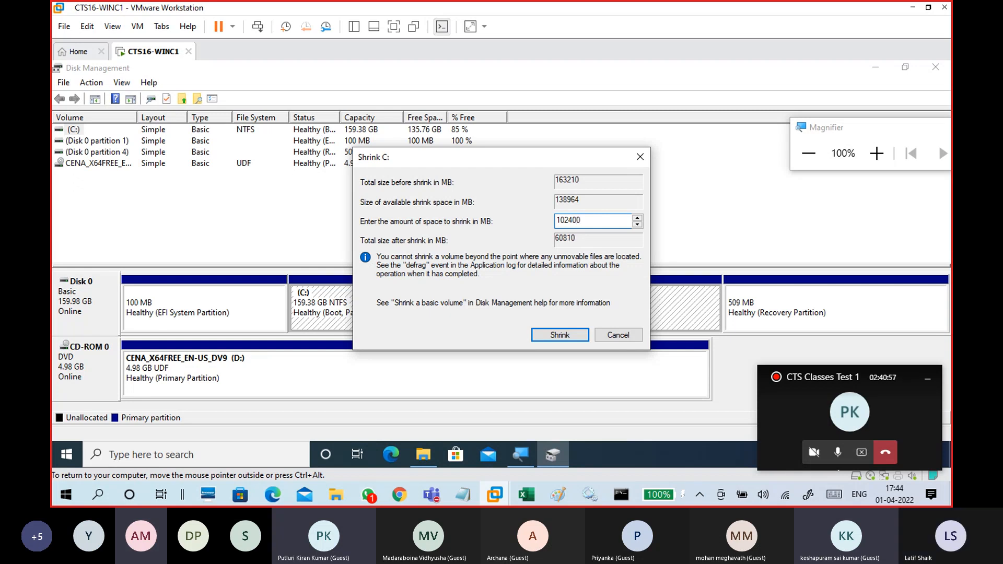
{"action": "left_click", "coordinate": [578, 341]}
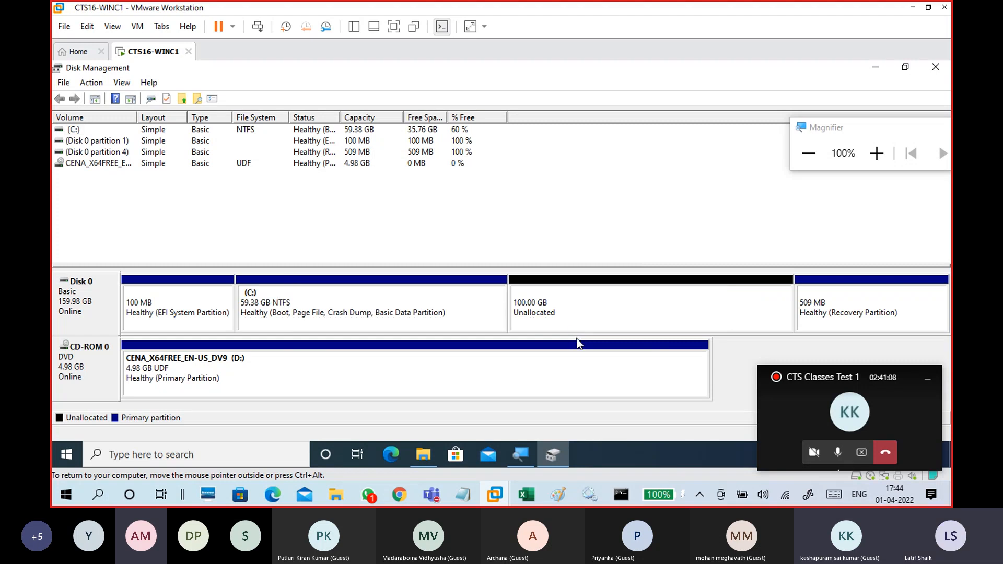
Compare the shrunk C: partition and the new unallocated space by selecting each in turn.
{"action": "left_click", "coordinate": [456, 308]}
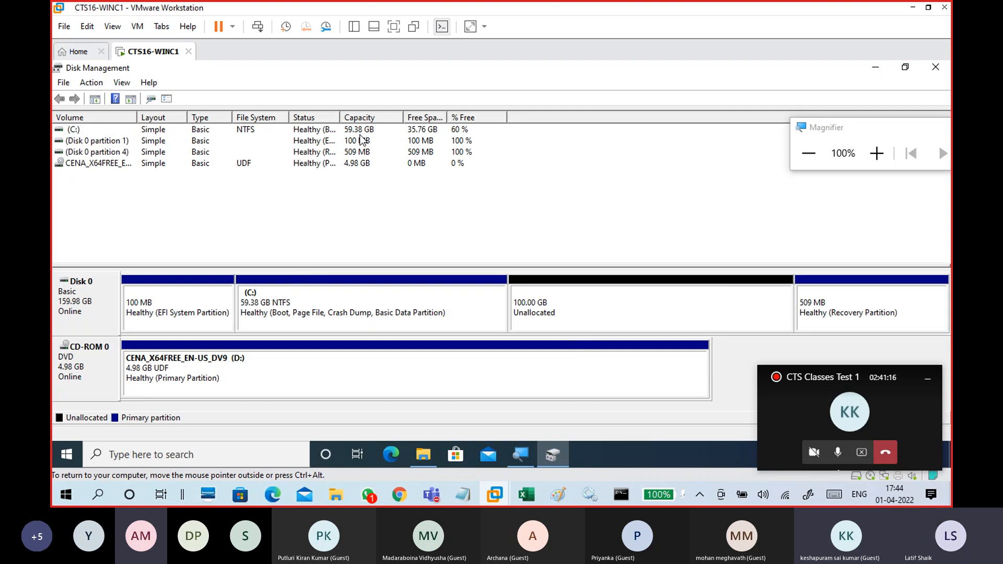
{"action": "left_click", "coordinate": [309, 316]}
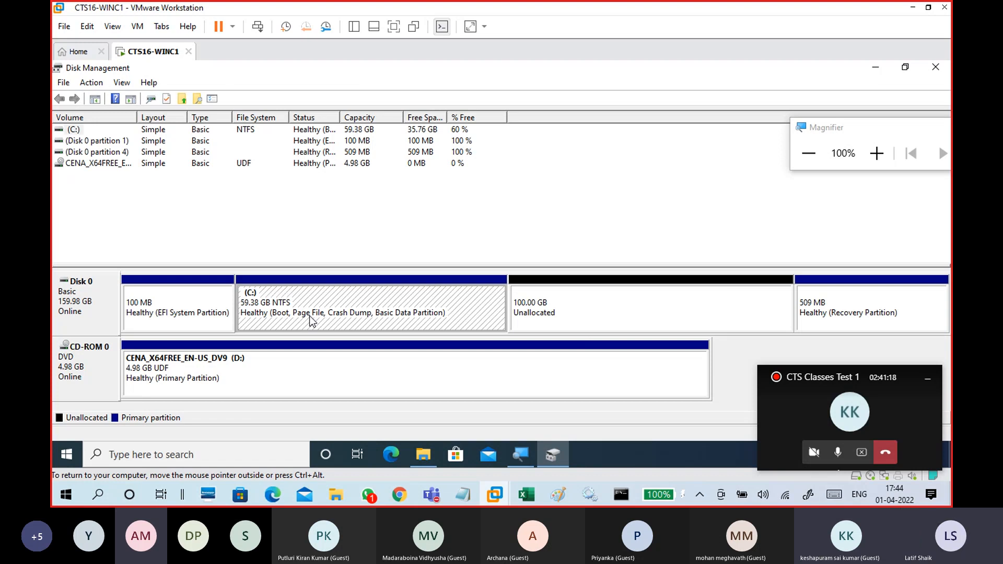
{"action": "left_click", "coordinate": [418, 131]}
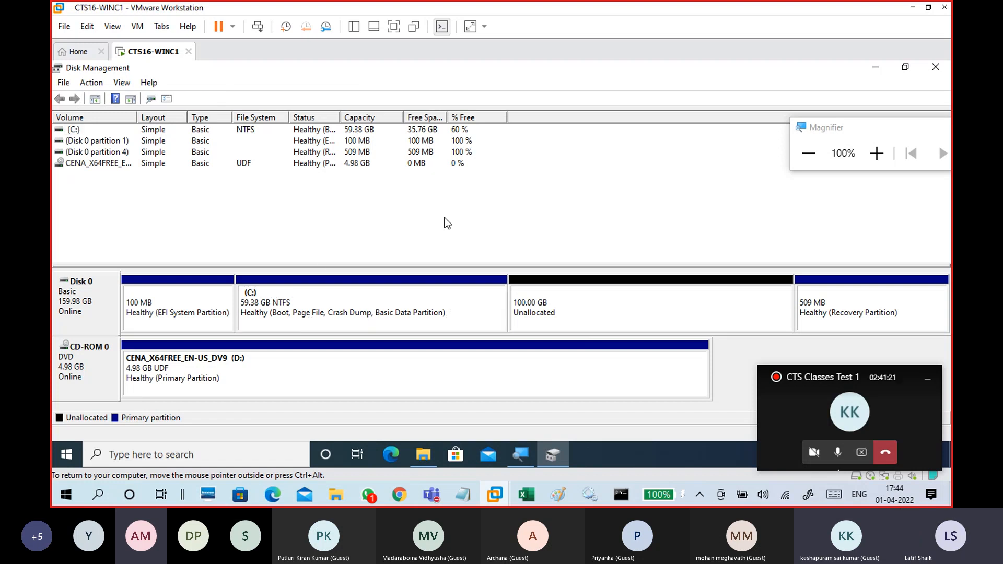
{"action": "left_click", "coordinate": [598, 314]}
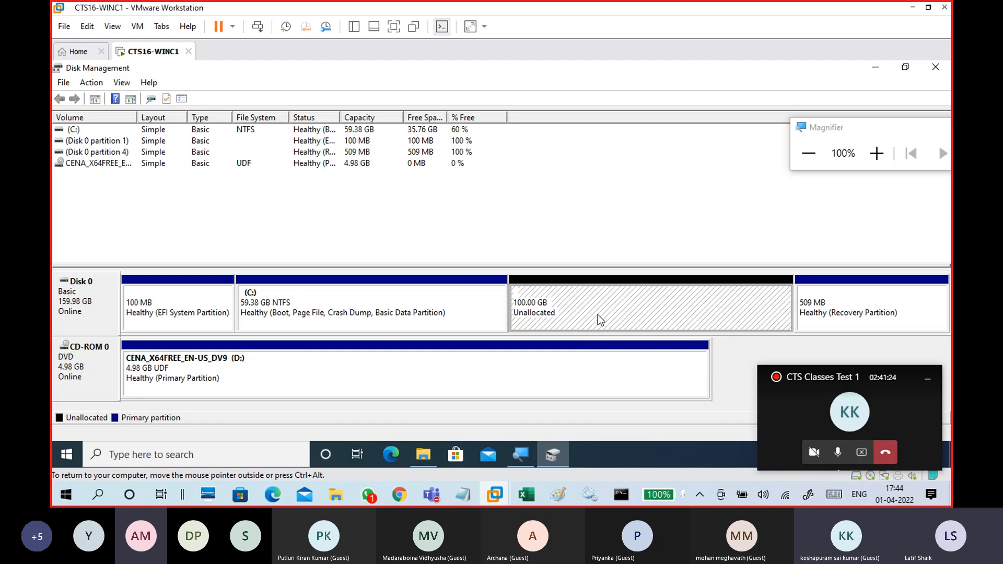
Start the New Simple Volume wizard on the unallocated space and set the volume size to 20480 MB.
{"action": "right_click", "coordinate": [645, 308]}
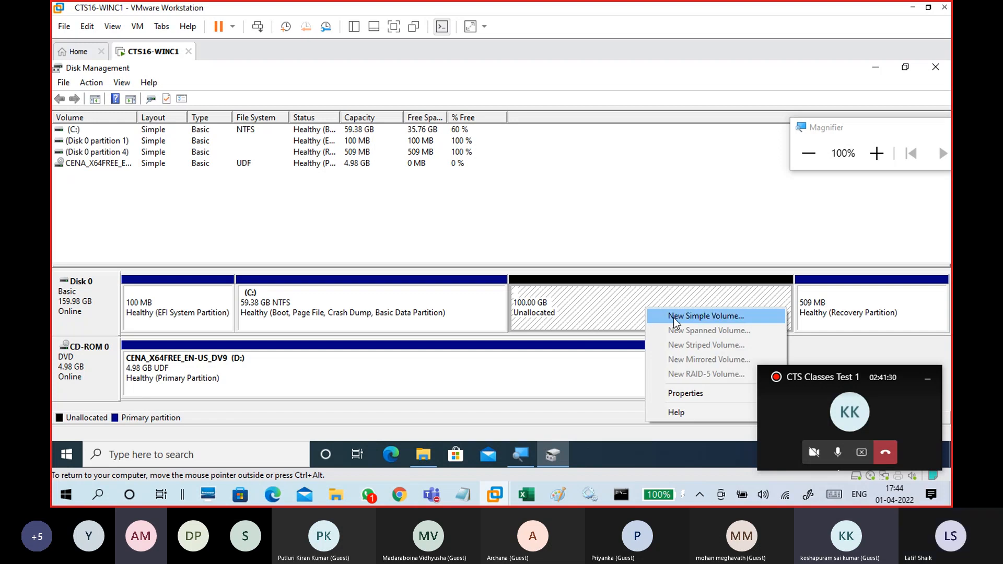
{"action": "right_click", "coordinate": [579, 302]}
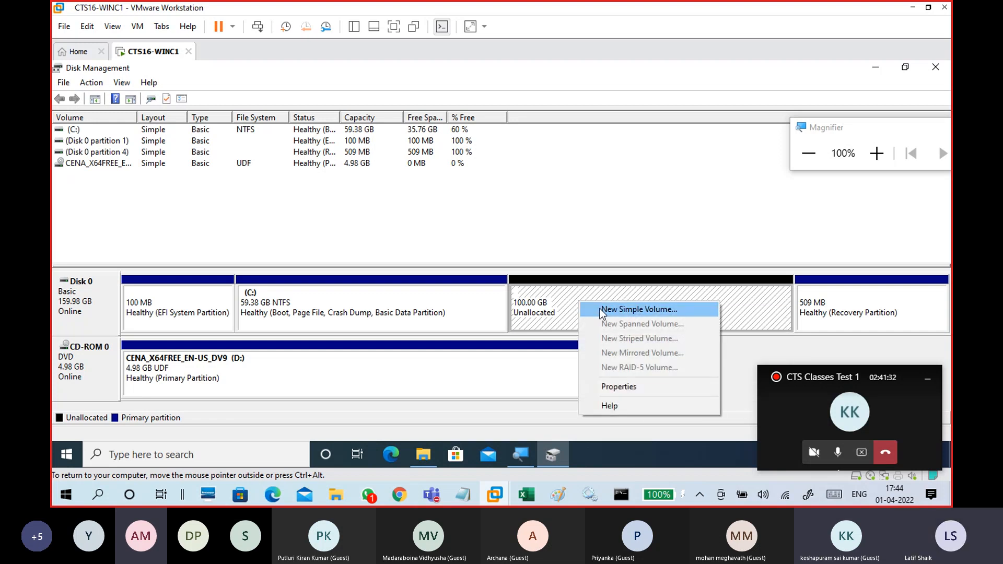
{"action": "left_click", "coordinate": [600, 309]}
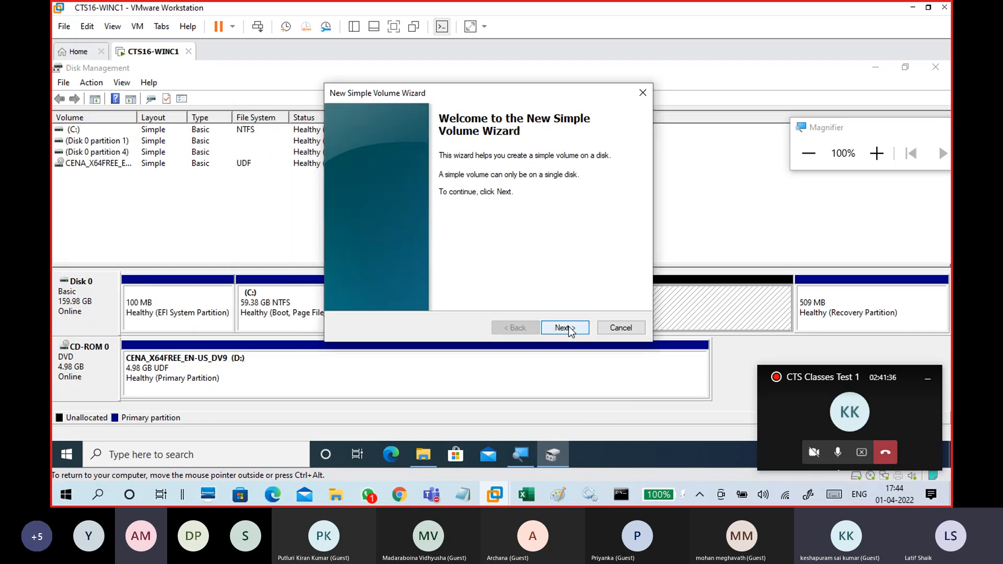
{"action": "left_click", "coordinate": [569, 327]}
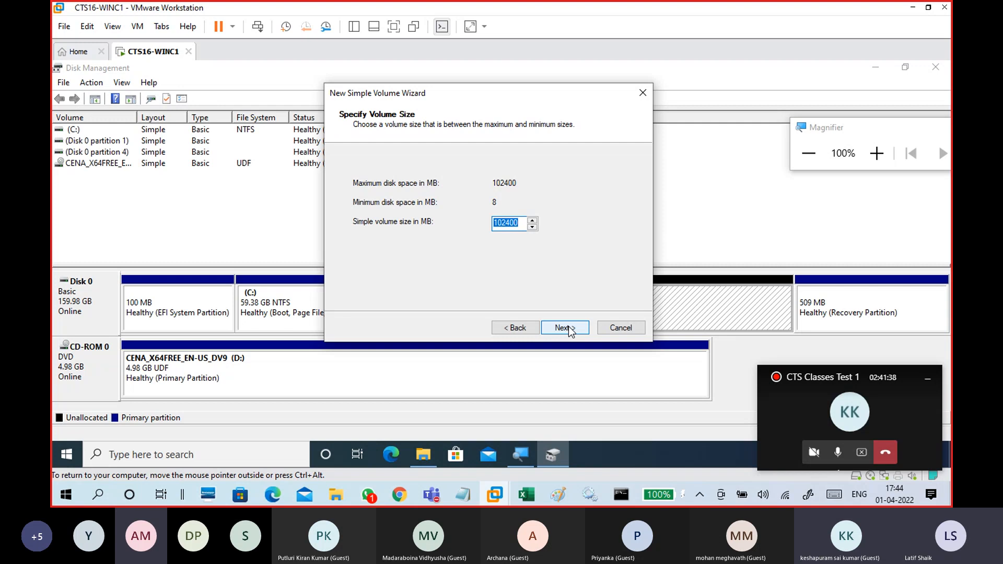
{"action": "type", "text": "20480"}
{"action": "left_click", "coordinate": [569, 327]}
{"action": "left_click", "coordinate": [569, 327]}
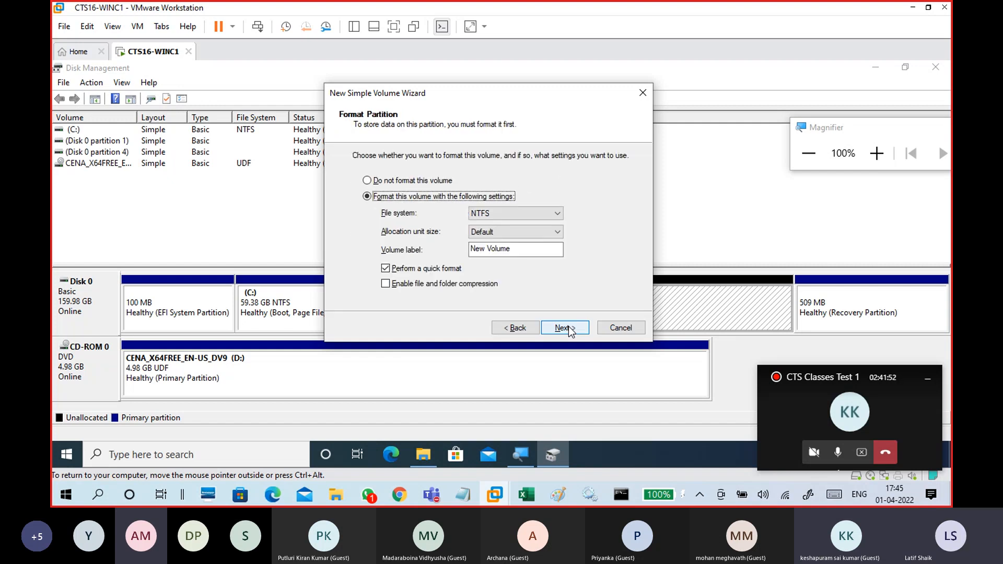
Step back to recheck the 20480 MB size, then keep drive letter E for the new volume.
{"action": "left_click", "coordinate": [523, 327]}
{"action": "left_click", "coordinate": [523, 327]}
{"action": "left_click", "coordinate": [519, 228]}
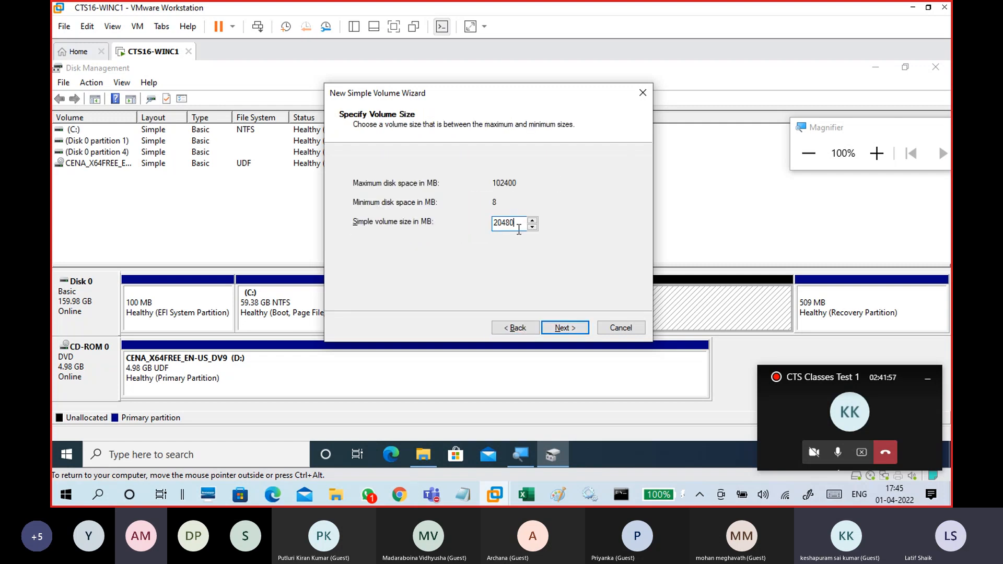
{"action": "left_click", "coordinate": [567, 327]}
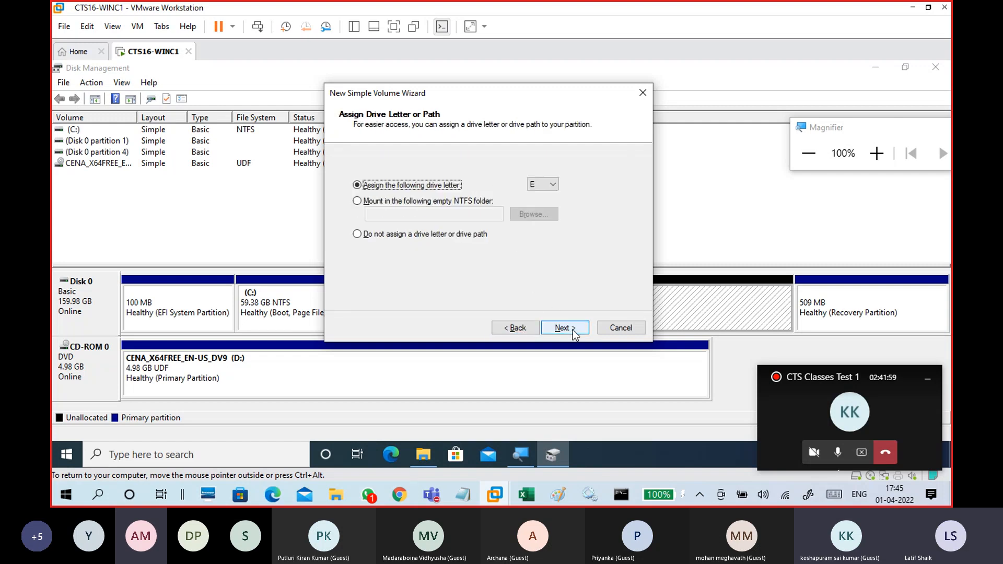
{"action": "left_click", "coordinate": [554, 184]}
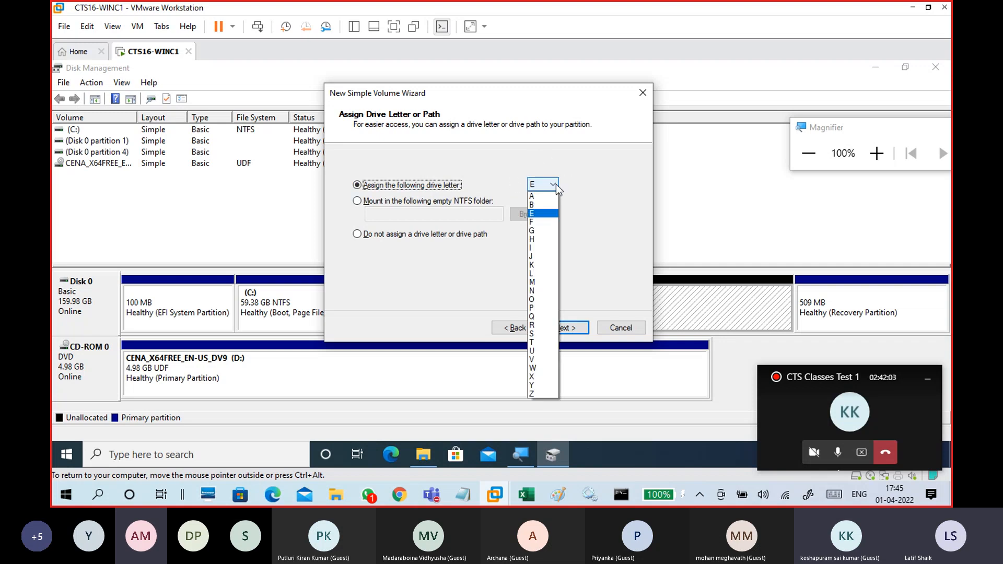
{"action": "left_click", "coordinate": [600, 168]}
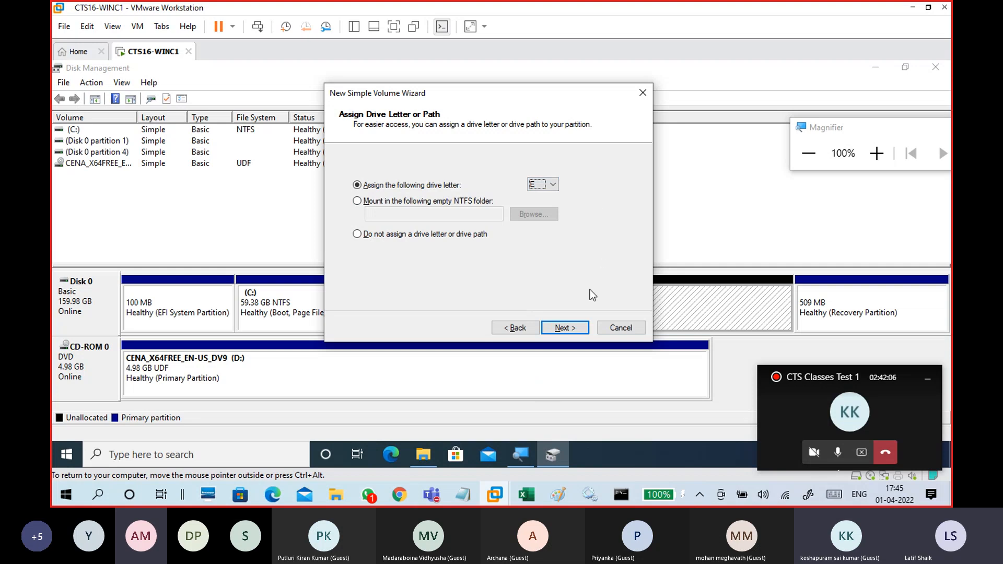
{"action": "left_click", "coordinate": [575, 328]}
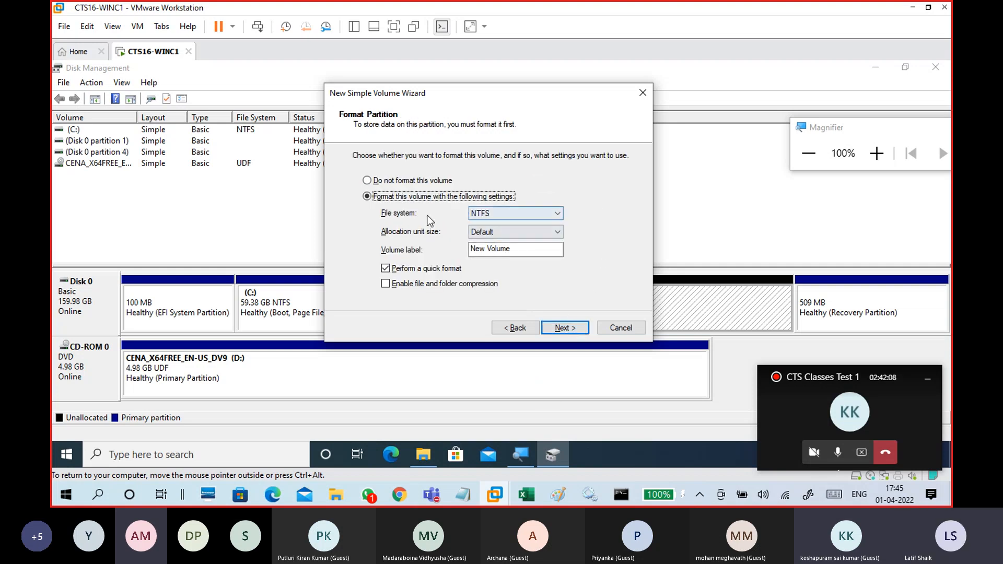
Compare the FAT32 and NTFS file system options, format as NTFS with label New Volume, and finish the wizard.
{"action": "left_click", "coordinate": [527, 214]}
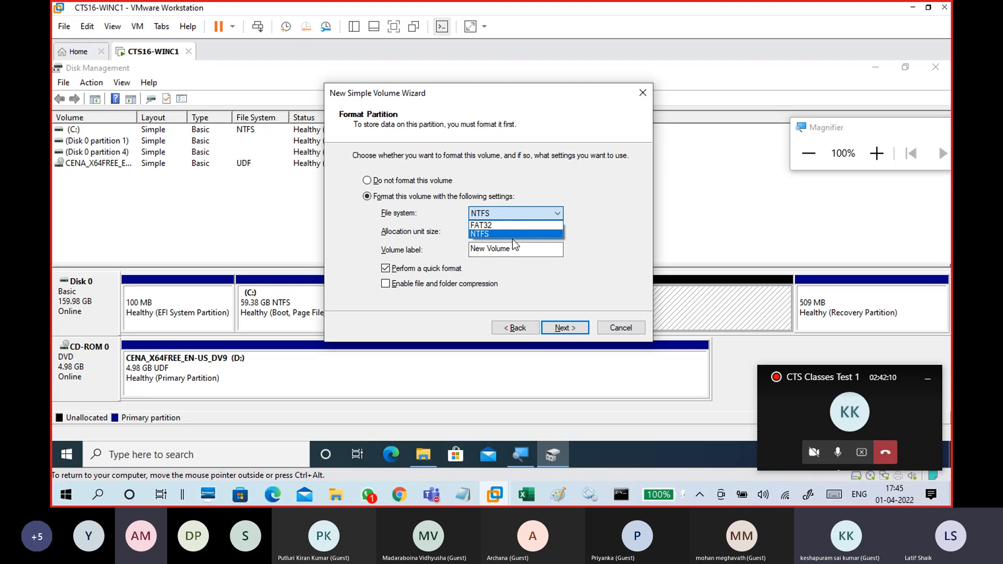
{"action": "left_click", "coordinate": [512, 236]}
{"action": "left_click", "coordinate": [519, 212]}
{"action": "left_click", "coordinate": [512, 233]}
{"action": "left_click", "coordinate": [516, 212]}
{"action": "left_click", "coordinate": [511, 224]}
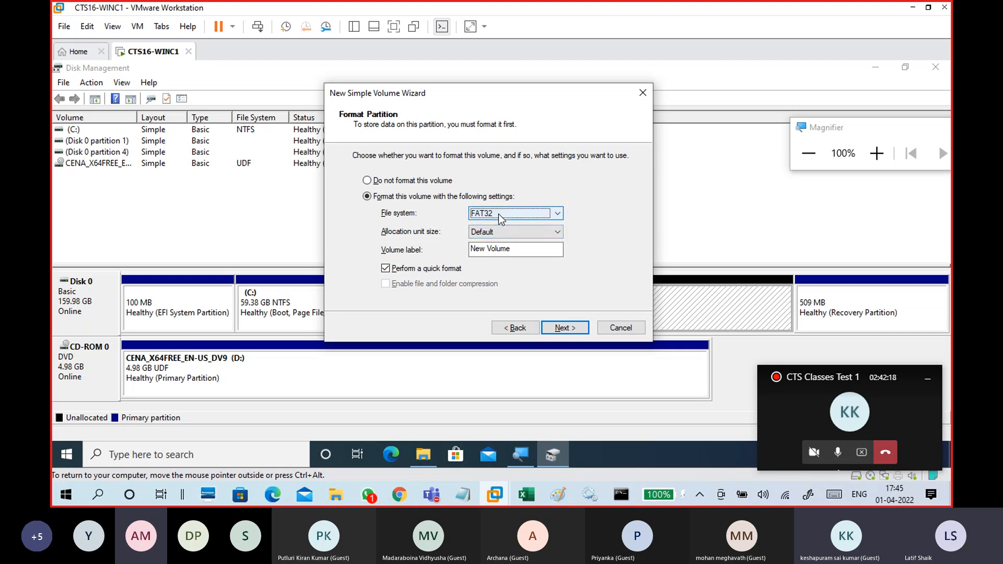
{"action": "left_click", "coordinate": [498, 214]}
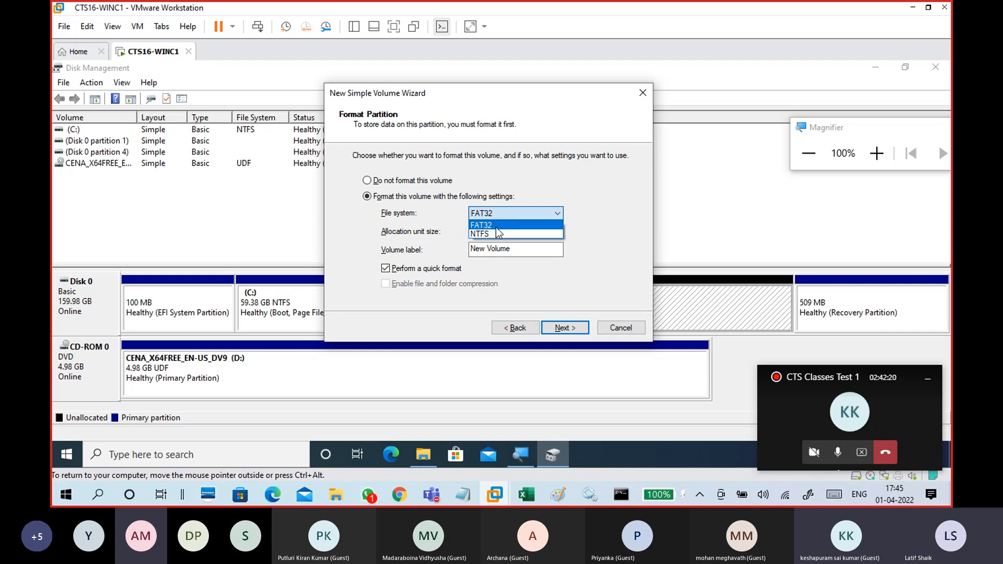
{"action": "left_click", "coordinate": [497, 233]}
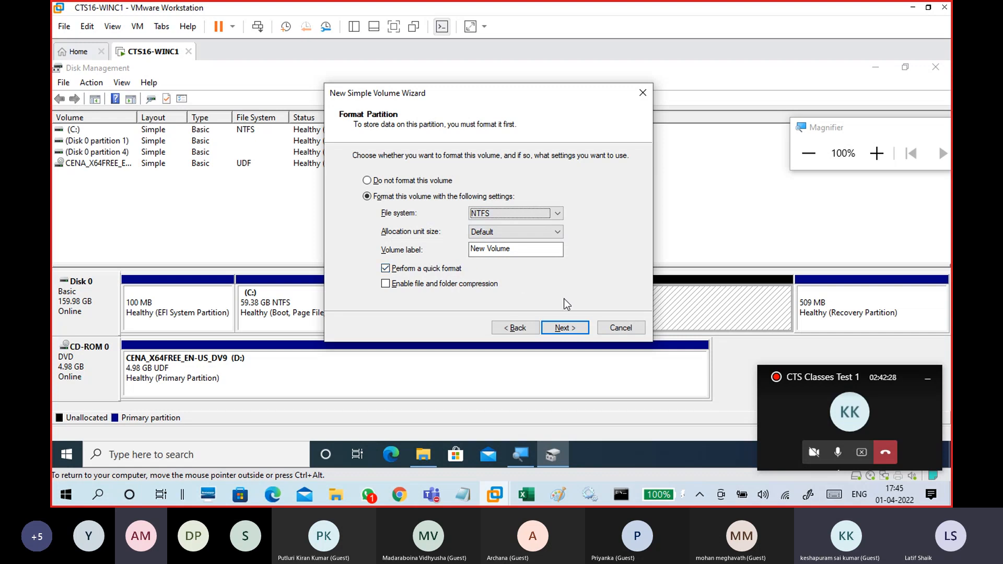
{"action": "left_click", "coordinate": [572, 333]}
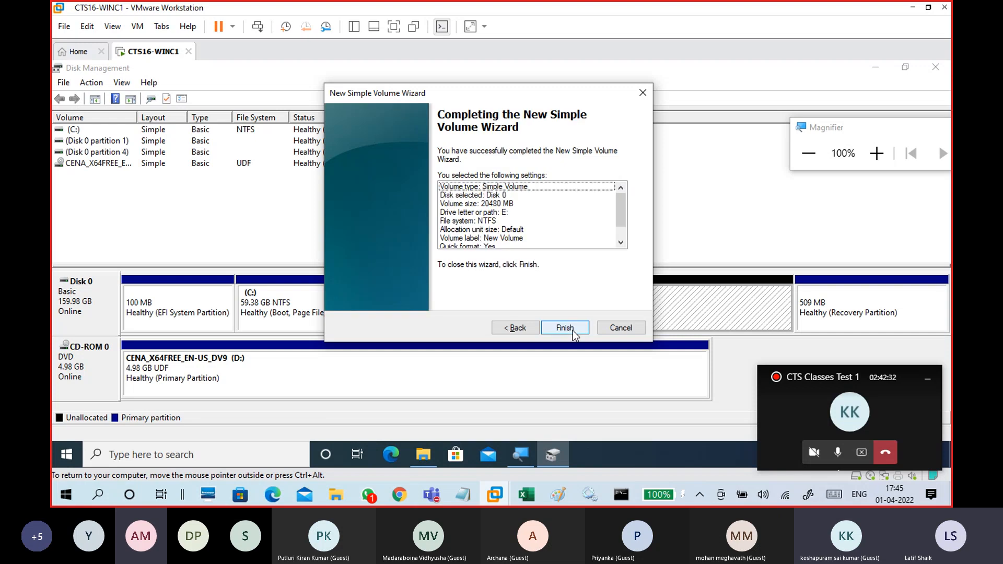
{"action": "left_click", "coordinate": [573, 331]}
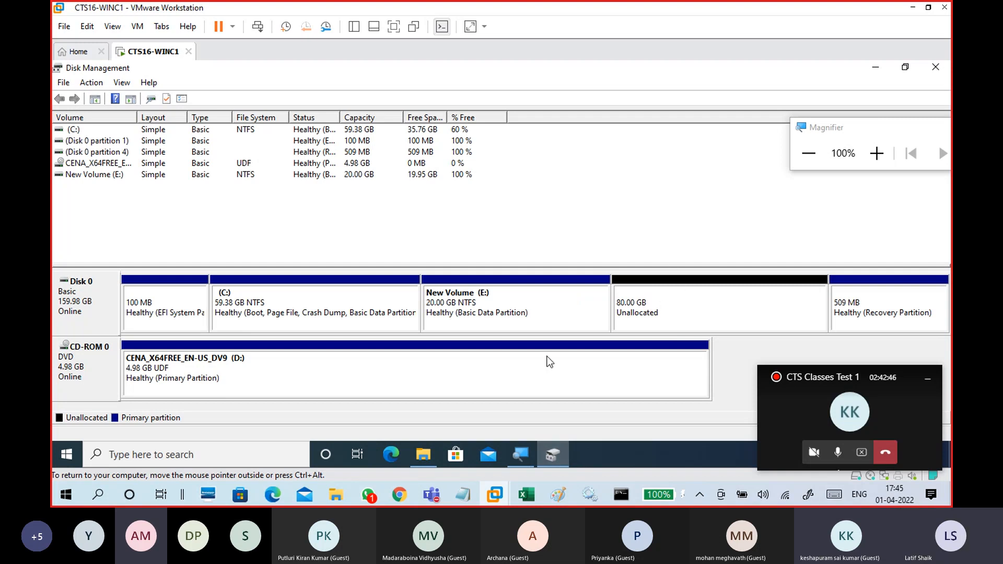
Switch to the Paint sketch of the partition layout, then return to Disk Management.
{"action": "key", "text": "ctrl+alt"}
{"action": "left_click", "coordinate": [558, 495]}
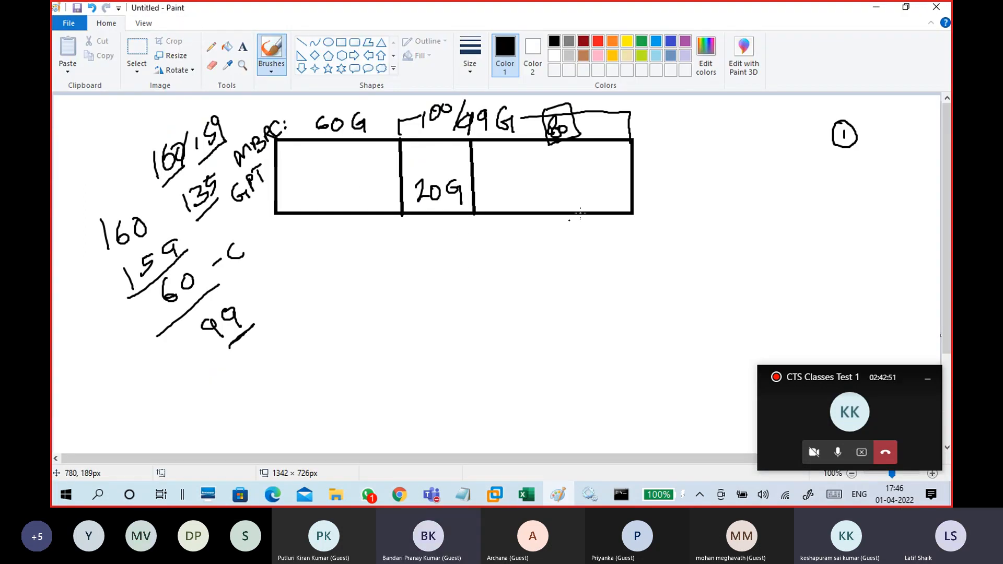
{"action": "left_click", "coordinate": [876, 8]}
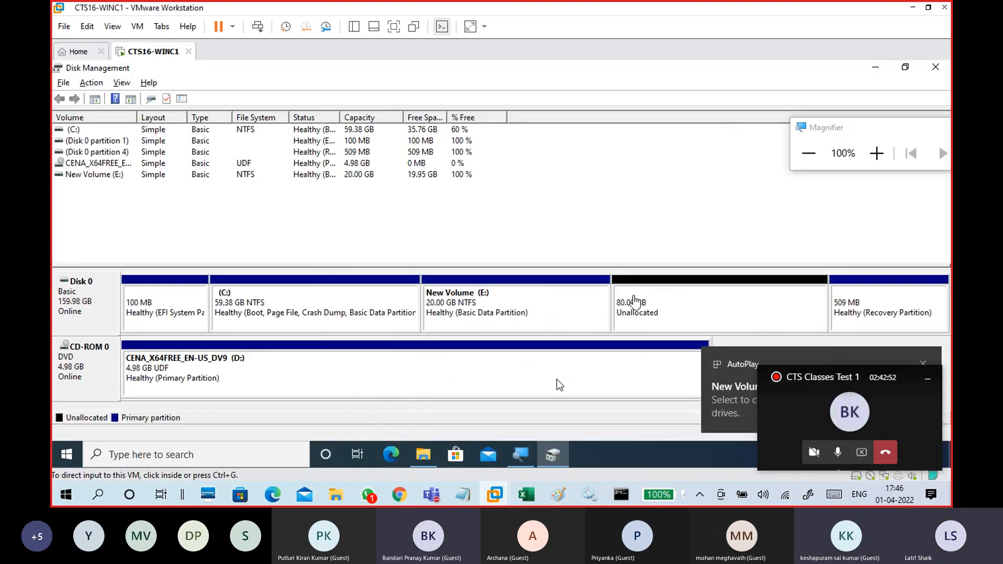
Compare the new E: volume and the remaining unallocated space by selecting each in turn.
{"action": "left_click", "coordinate": [682, 282]}
{"action": "left_click", "coordinate": [660, 305]}
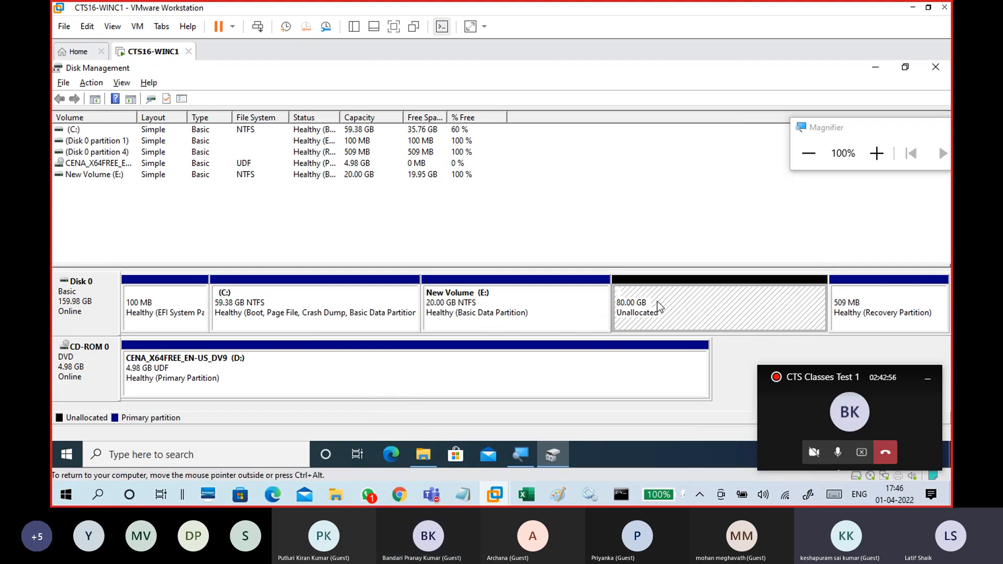
{"action": "right_click", "coordinate": [710, 294]}
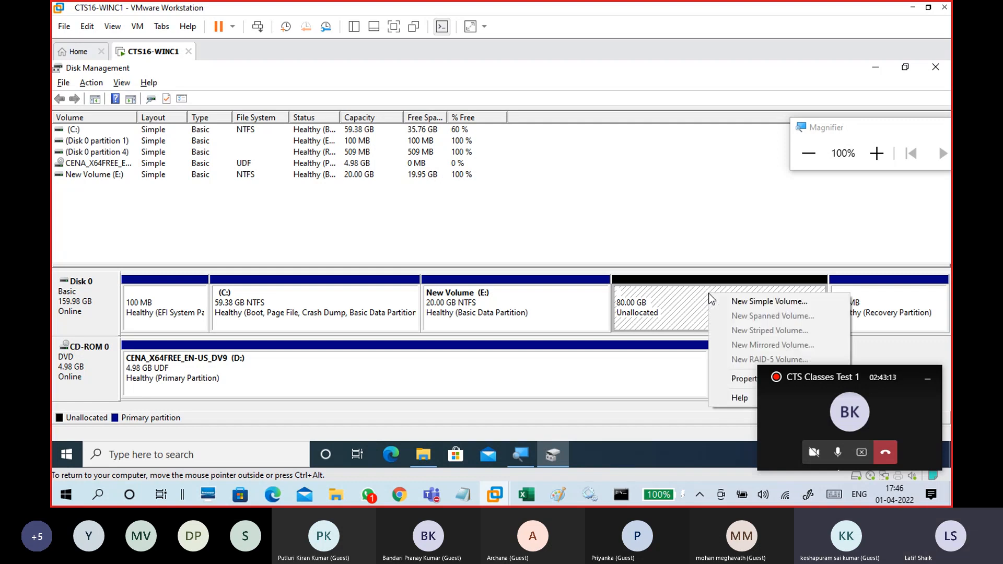
{"action": "left_click", "coordinate": [665, 315]}
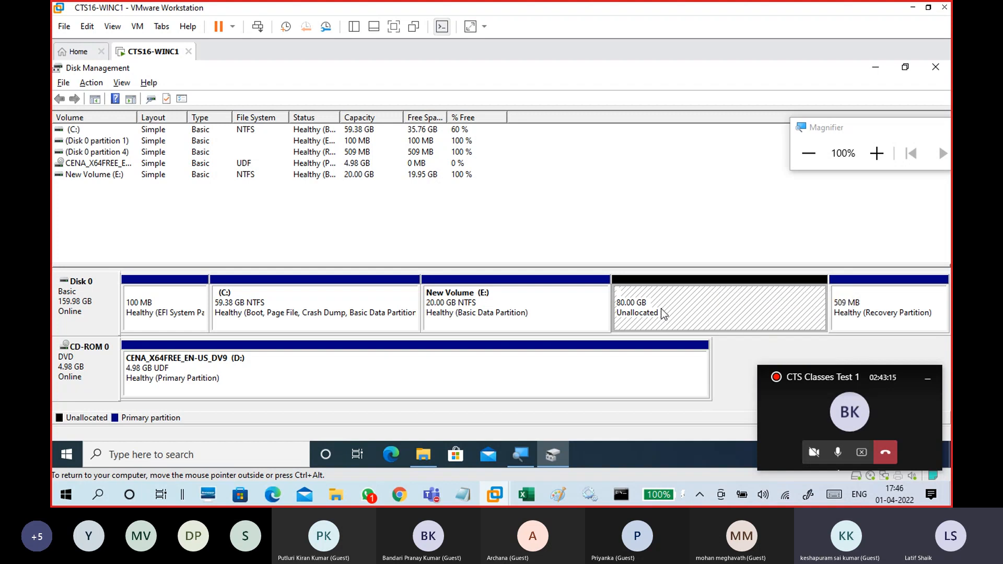
{"action": "left_click", "coordinate": [550, 311]}
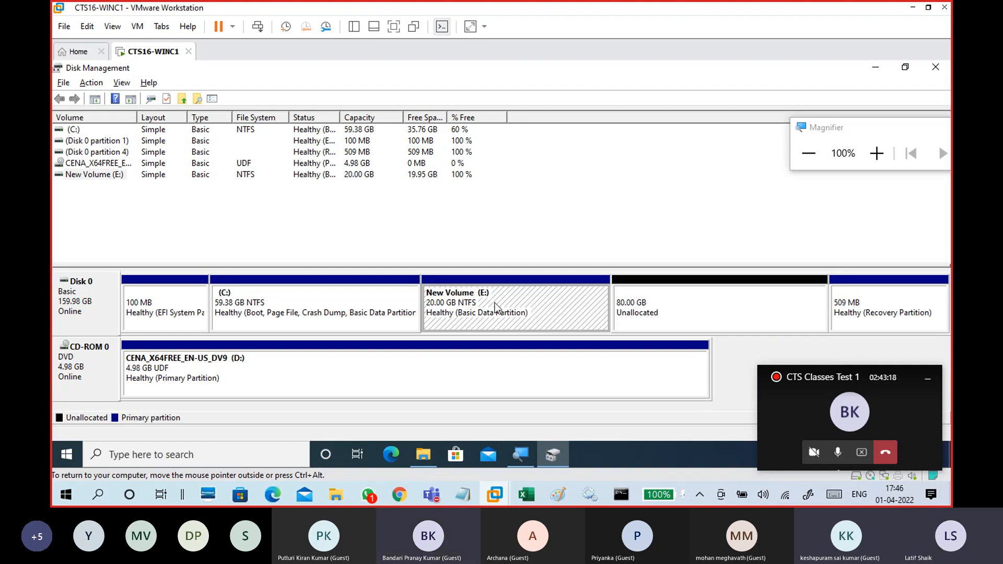
{"action": "left_click", "coordinate": [661, 300]}
{"action": "left_click", "coordinate": [541, 305]}
{"action": "left_click", "coordinate": [648, 288]}
{"action": "left_click", "coordinate": [558, 307]}
Open the Extend Volume wizard for the E: volume, then cancel it.
{"action": "right_click", "coordinate": [549, 312]}
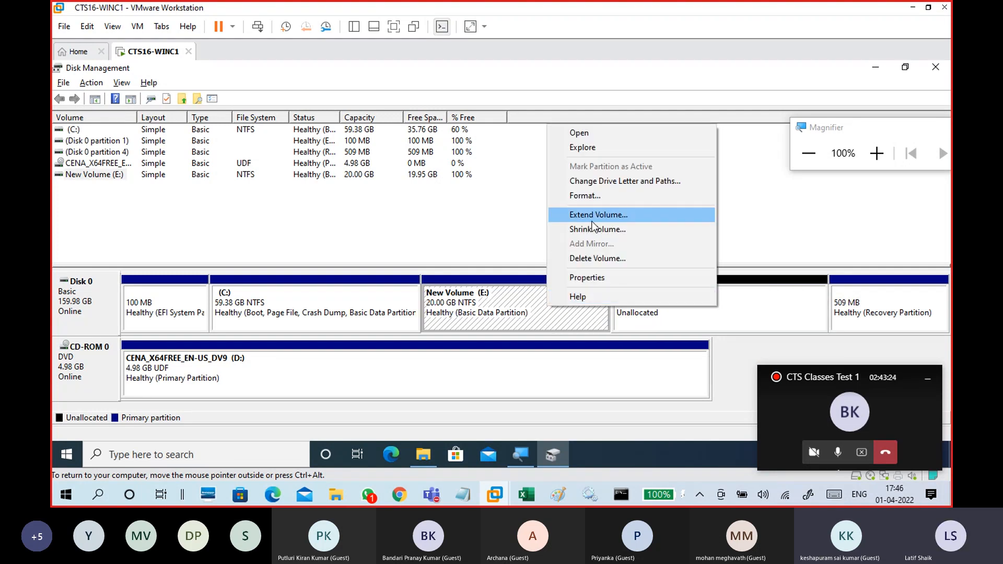
{"action": "left_click", "coordinate": [621, 219]}
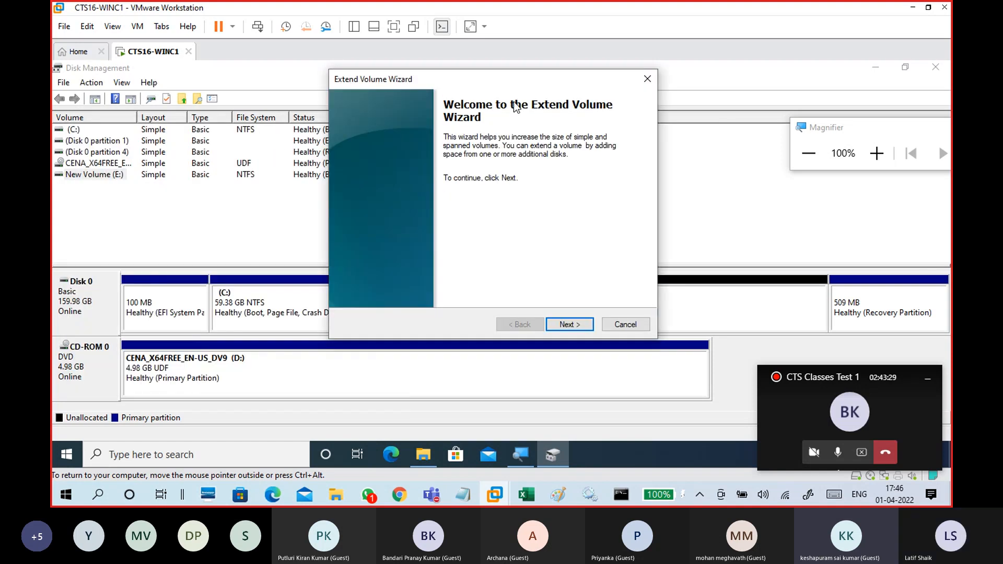
{"action": "left_click", "coordinate": [625, 324]}
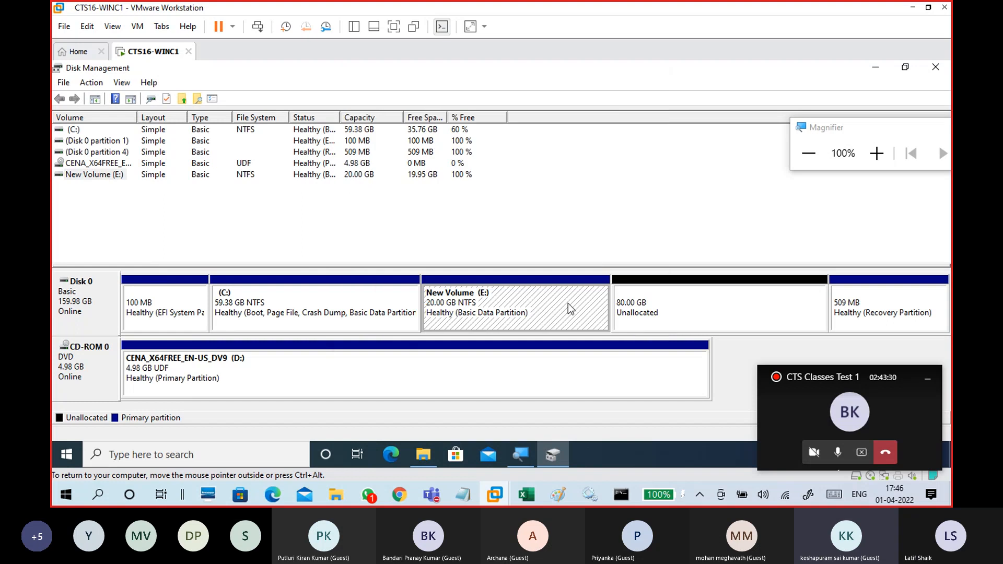
Open the C: volume's context menu to check whether it can be extended, then dismiss it.
{"action": "left_click", "coordinate": [352, 302]}
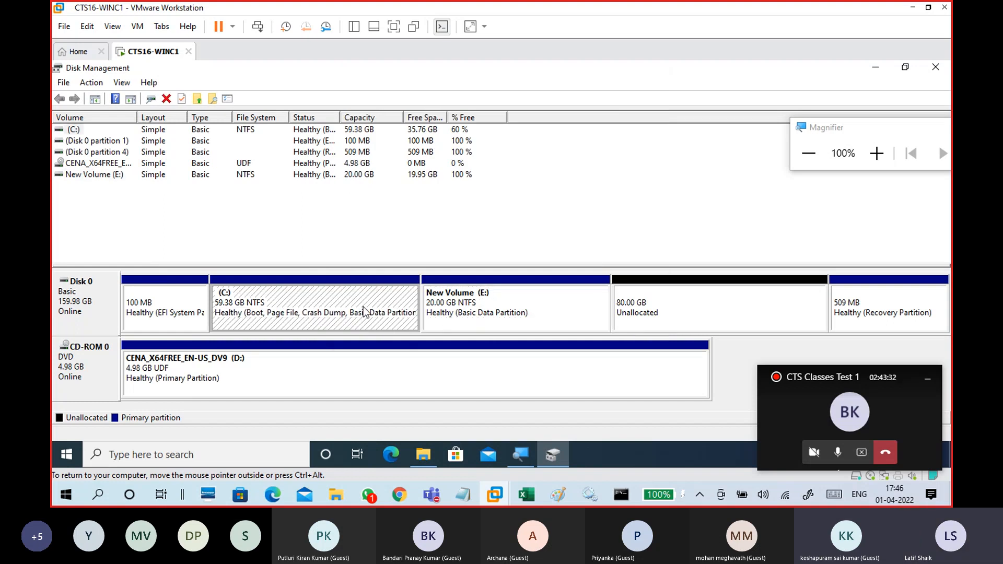
{"action": "left_click", "coordinate": [674, 301]}
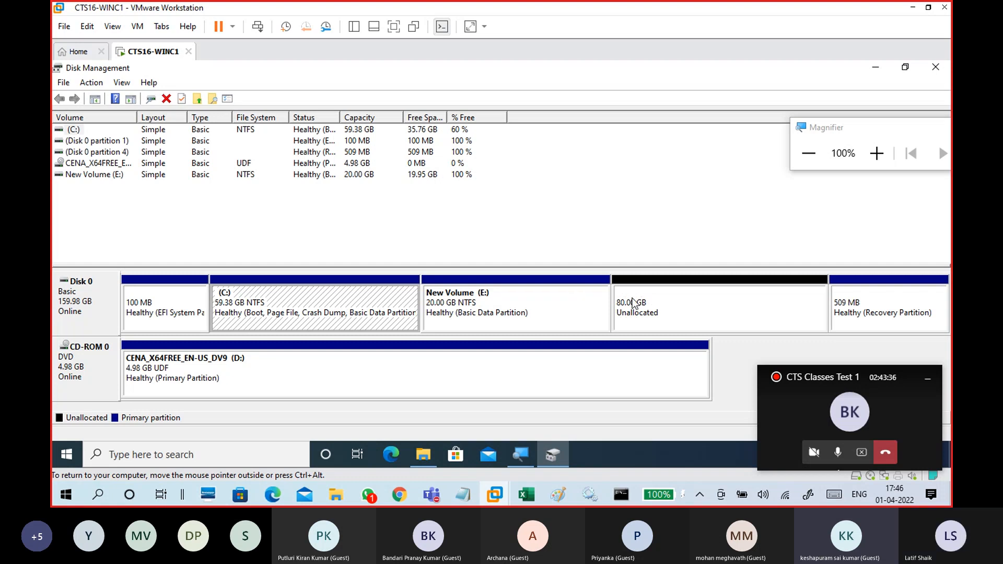
{"action": "right_click", "coordinate": [316, 300]}
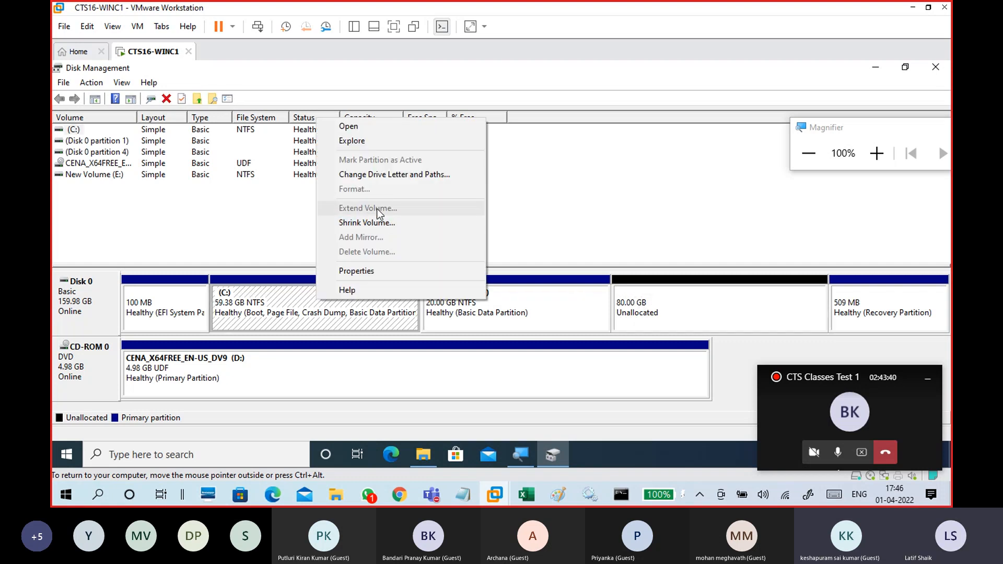
{"action": "left_click", "coordinate": [593, 302]}
Select the C:, E:, unallocated and recovery partitions in turn to compare the disk layout.
{"action": "left_click", "coordinate": [686, 297]}
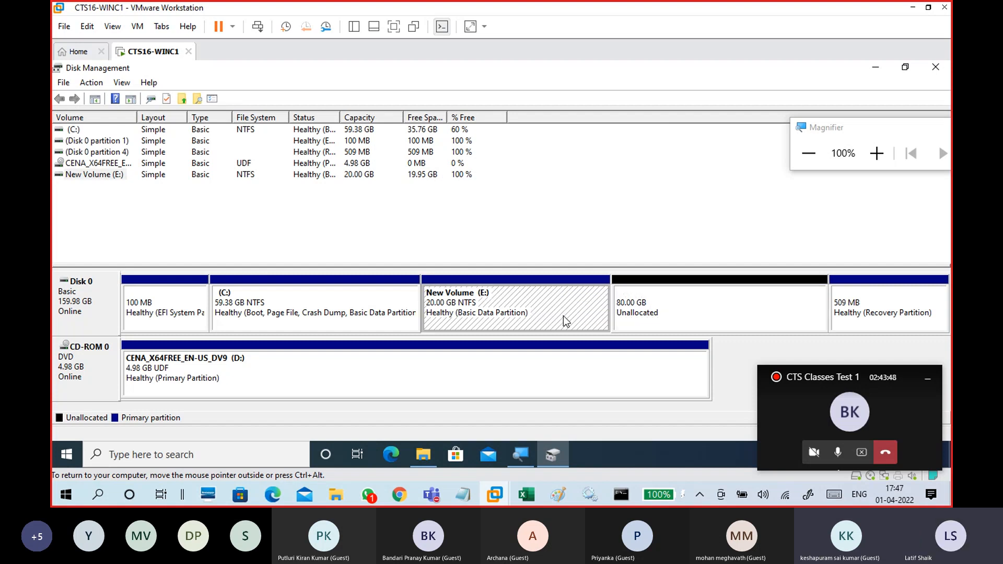
{"action": "left_click", "coordinate": [865, 294]}
{"action": "left_click", "coordinate": [802, 311]}
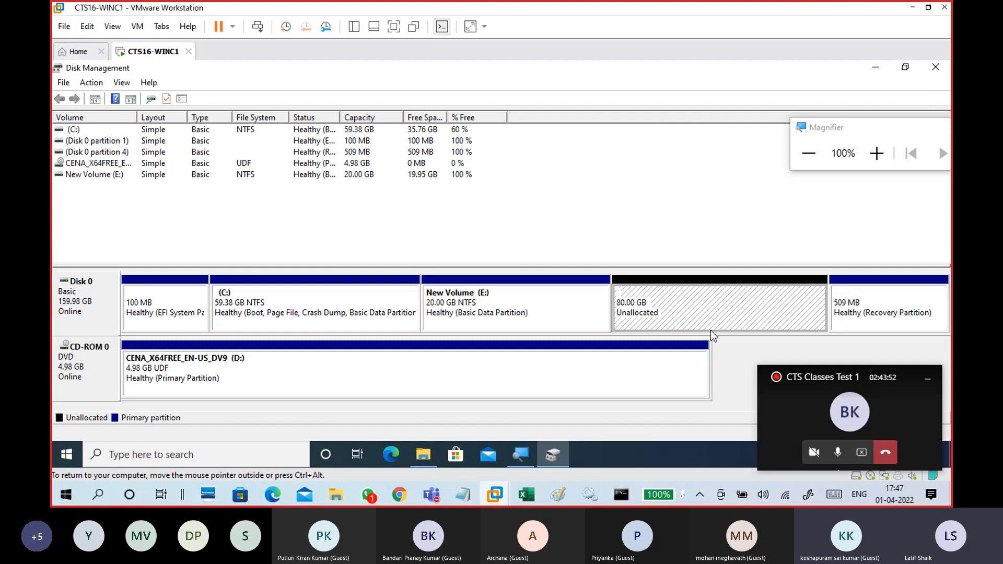
{"action": "left_click", "coordinate": [563, 297]}
{"action": "left_click", "coordinate": [671, 299]}
{"action": "left_click", "coordinate": [574, 306]}
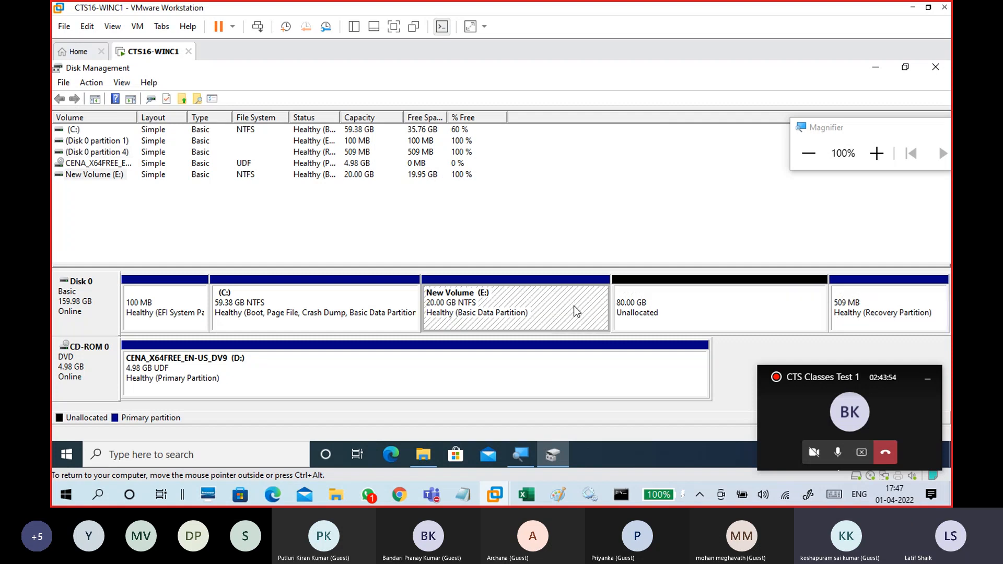
{"action": "left_click", "coordinate": [314, 325]}
{"action": "left_click", "coordinate": [694, 293]}
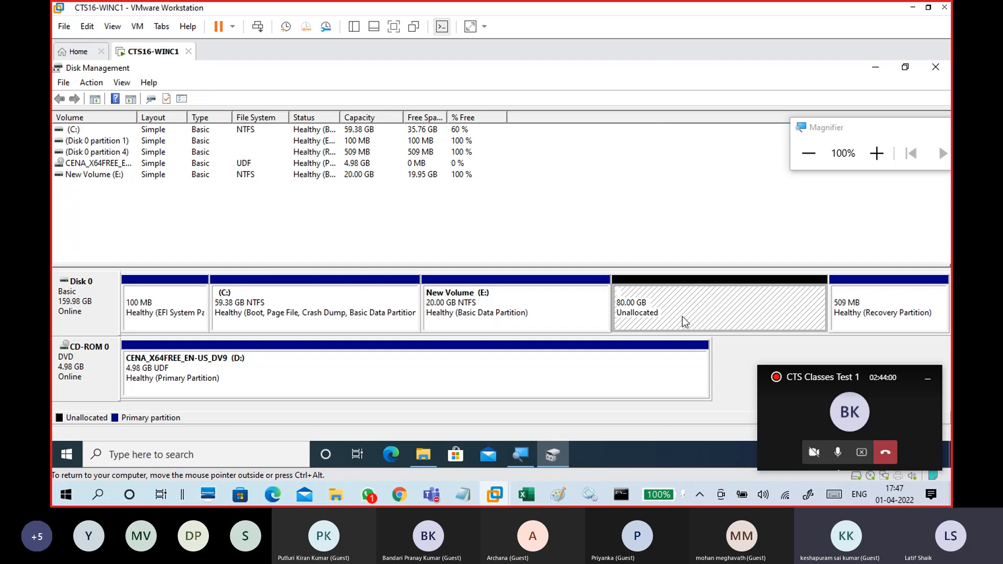
{"action": "left_click", "coordinate": [541, 303]}
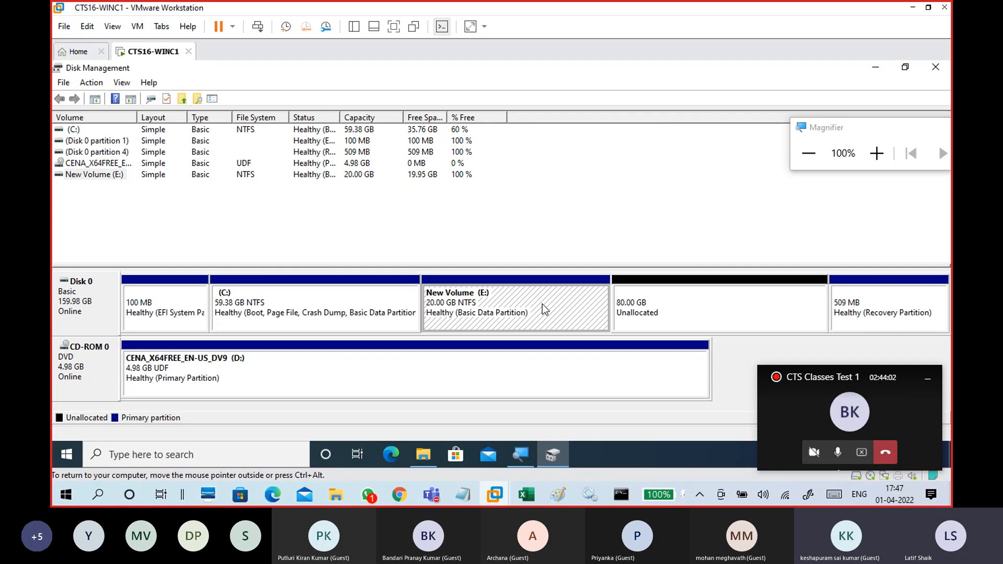
{"action": "left_click", "coordinate": [660, 295]}
{"action": "left_click", "coordinate": [558, 317]}
{"action": "left_click", "coordinate": [336, 319]}
{"action": "left_click", "coordinate": [463, 316]}
Open File Explorer and browse into the new E: drive.
{"action": "left_click", "coordinate": [428, 455]}
{"action": "left_click", "coordinate": [620, 250]}
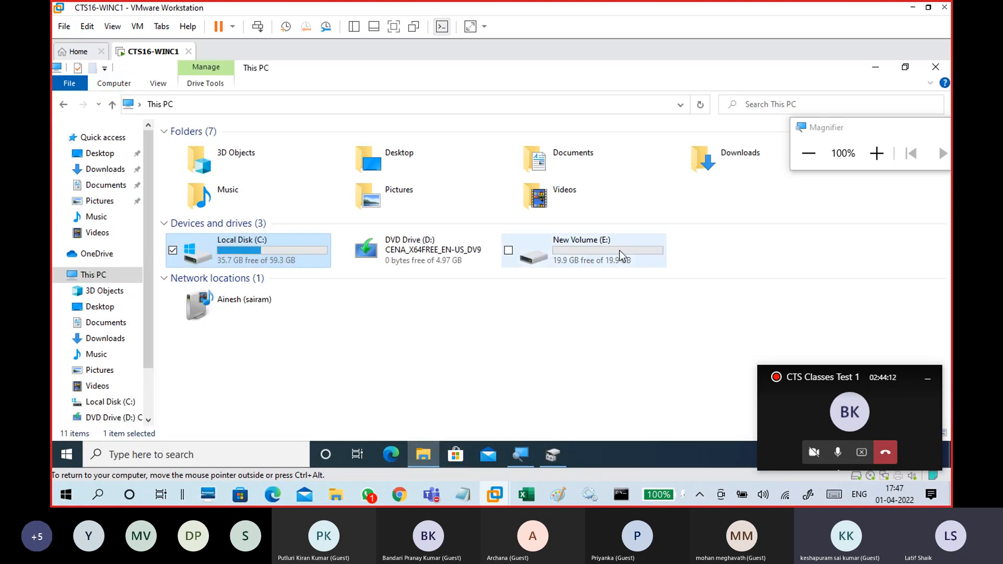
{"action": "double_click", "coordinate": [581, 247]}
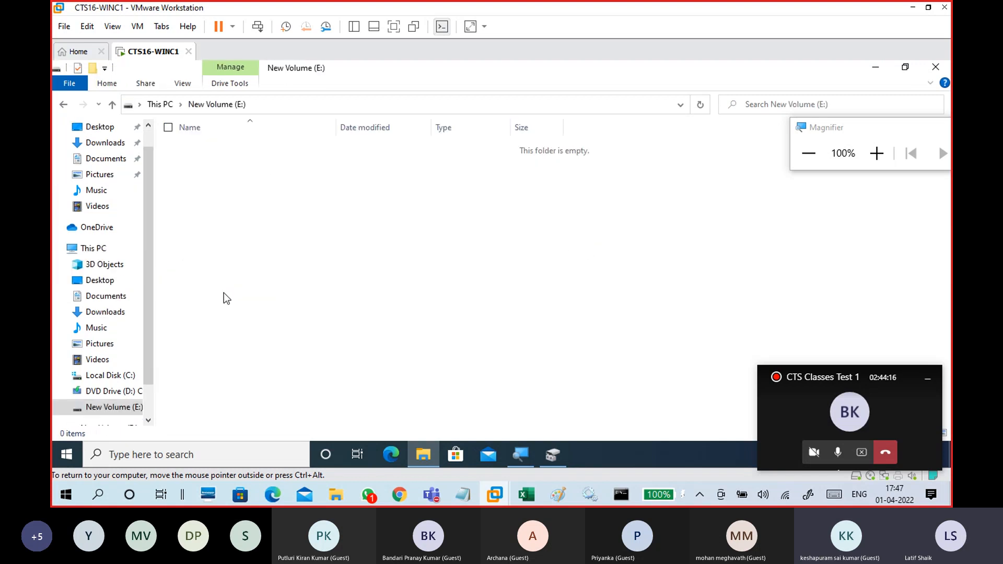
Browse between This PC and the New Volume (E:) drive in File Explorer.
{"action": "left_click", "coordinate": [157, 104]}
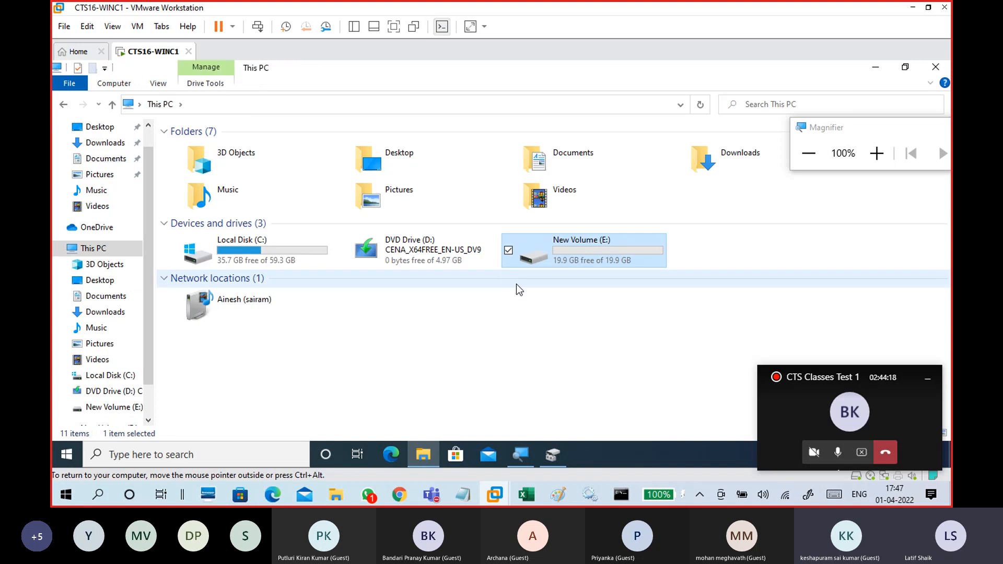
{"action": "double_click", "coordinate": [566, 253]}
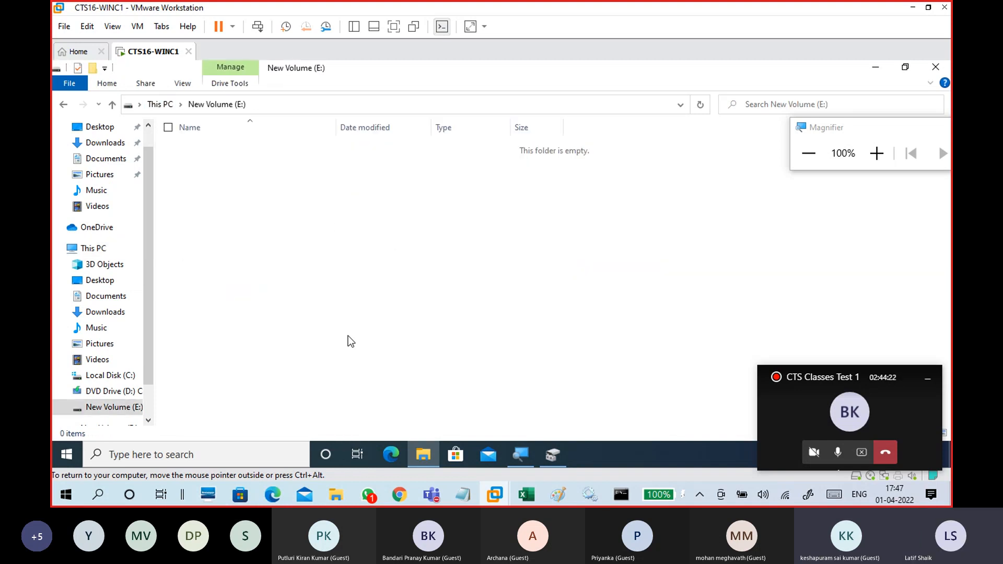
{"action": "left_click", "coordinate": [157, 107]}
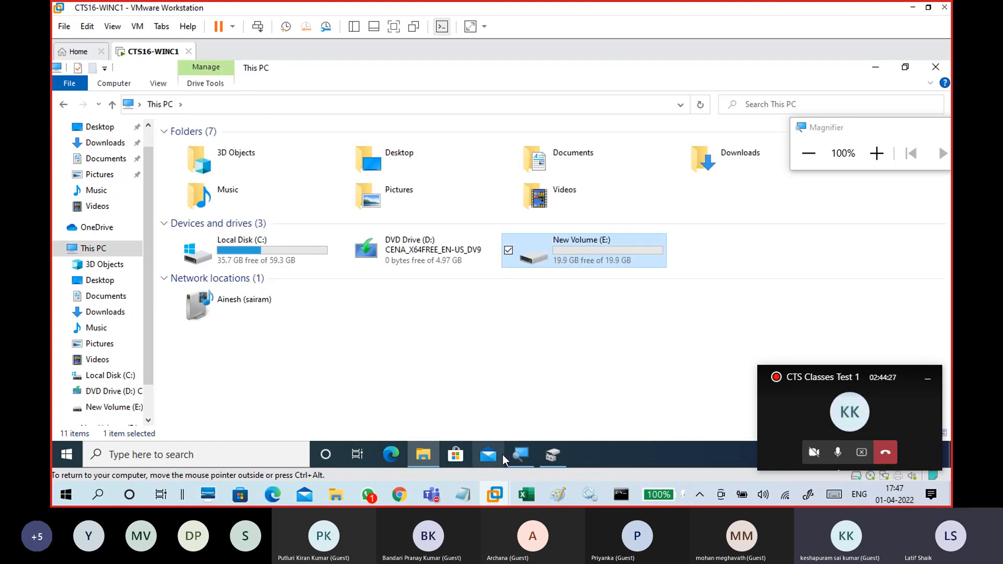
Create a 20480 MB NTFS simple volume from the unallocated space with default settings, and check the new drive in File Explorer.
{"action": "left_click", "coordinate": [562, 462]}
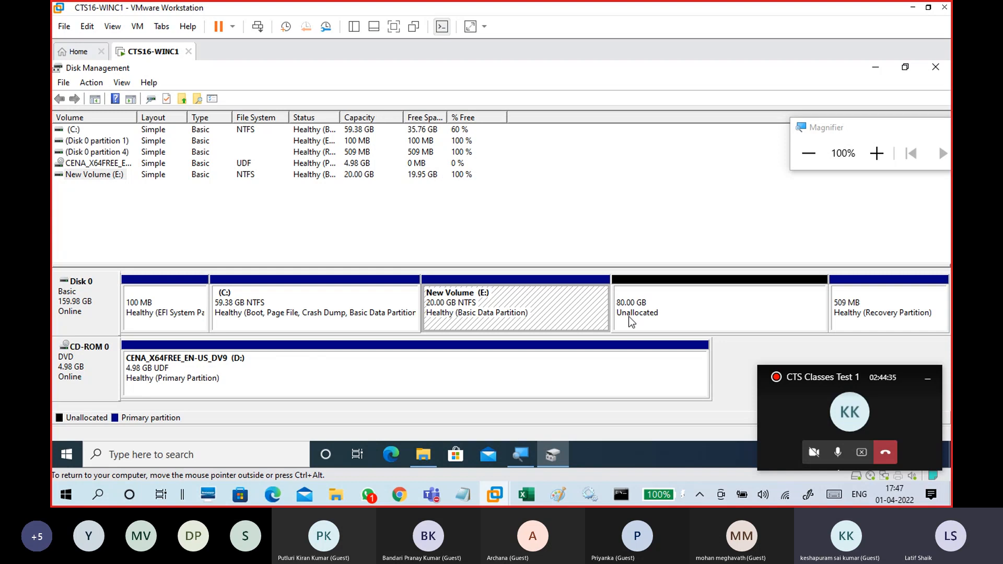
{"action": "left_click", "coordinate": [657, 309]}
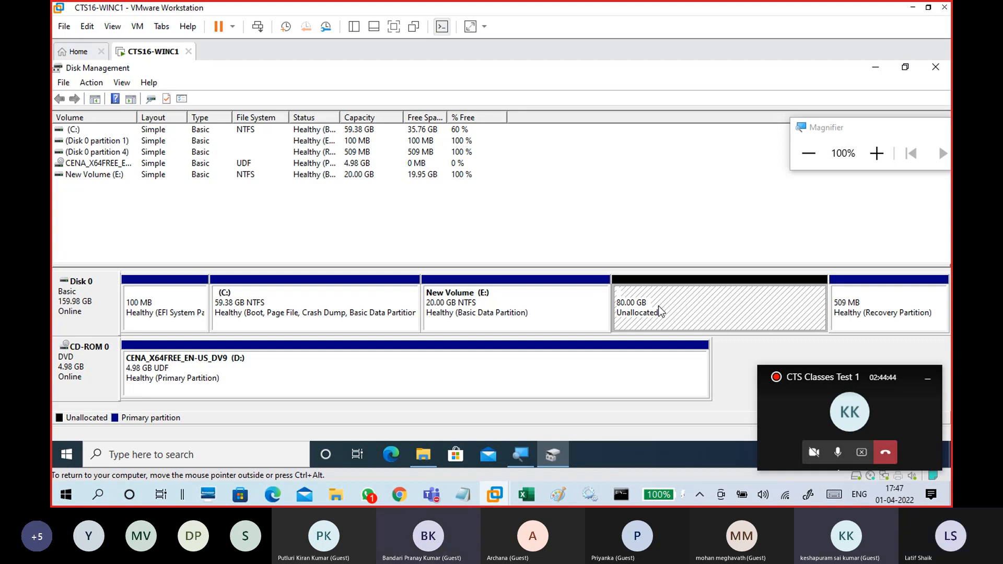
{"action": "right_click", "coordinate": [658, 309]}
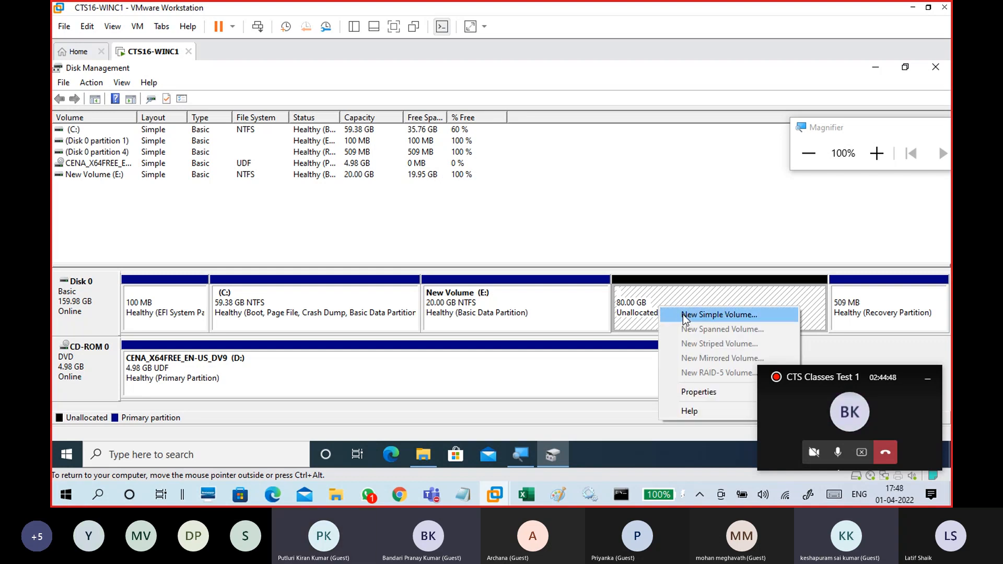
{"action": "left_click", "coordinate": [685, 316]}
{"action": "left_click_drag", "start_coordinate": [251, 139], "coordinate": [443, 118]}
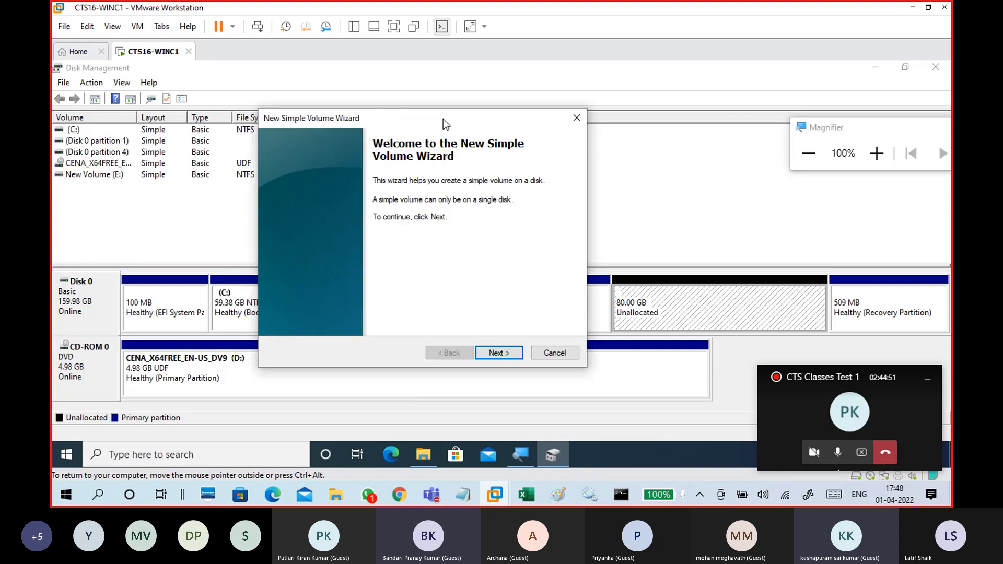
{"action": "left_click", "coordinate": [500, 356]}
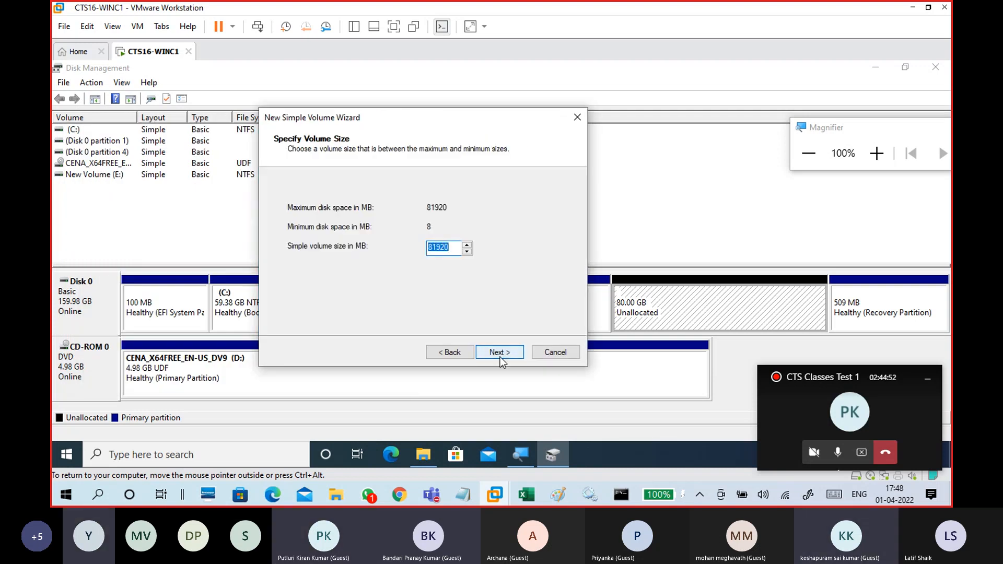
{"action": "type", "text": "2"}
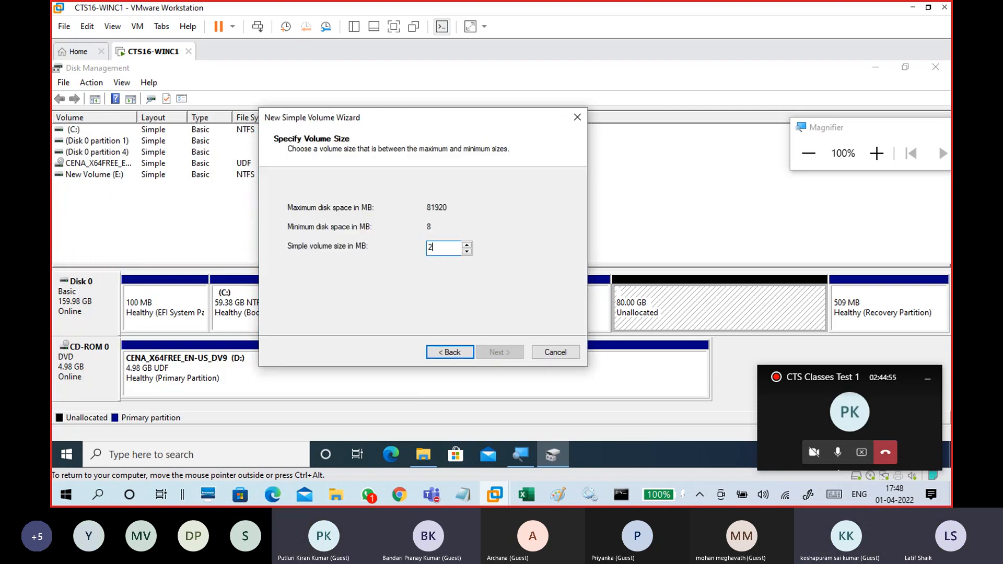
{"action": "type", "text": "0480"}
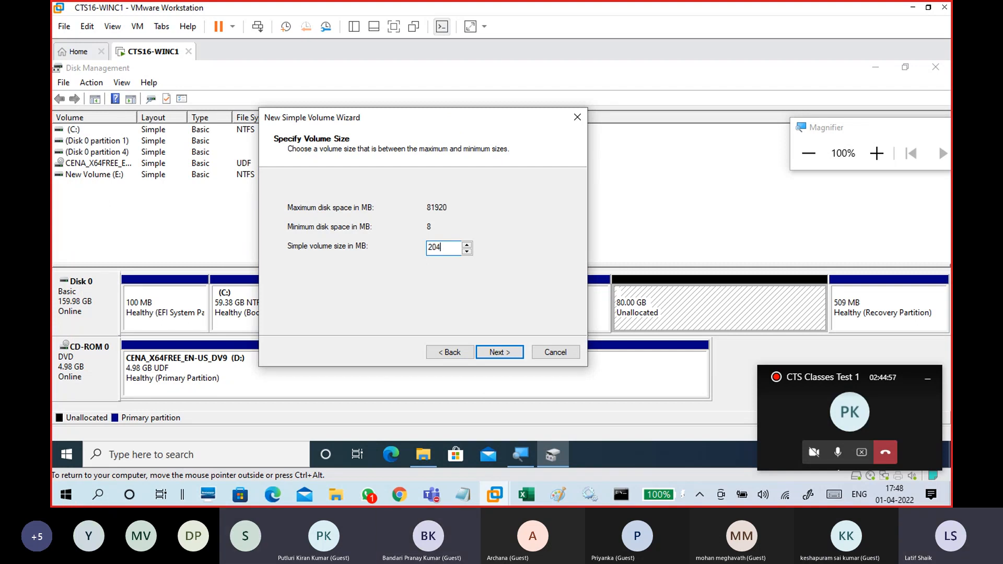
{"action": "left_click", "coordinate": [508, 351]}
{"action": "left_click", "coordinate": [508, 352]}
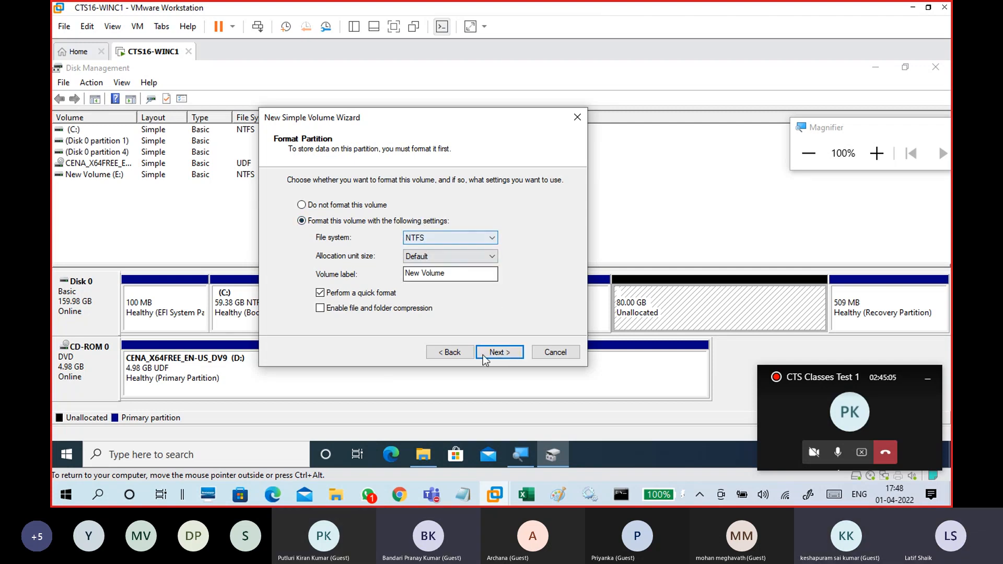
{"action": "left_click", "coordinate": [505, 354]}
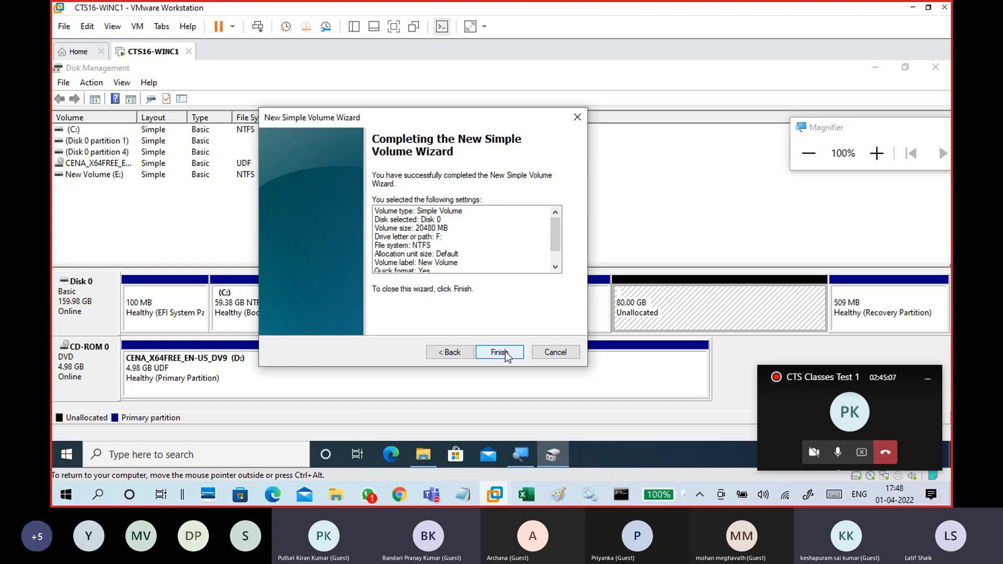
{"action": "left_click", "coordinate": [499, 353]}
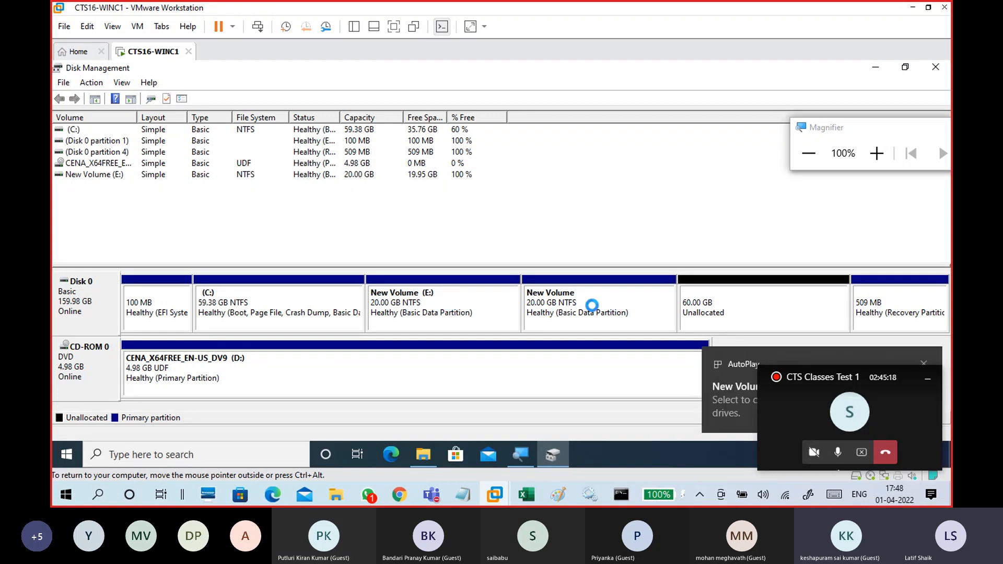
{"action": "left_click", "coordinate": [424, 454]}
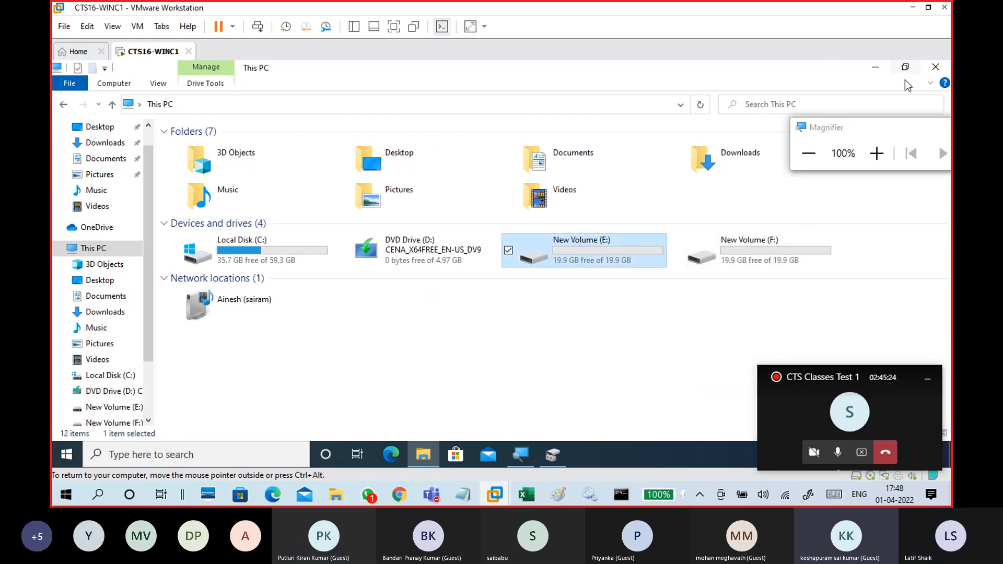
{"action": "left_click", "coordinate": [876, 67]}
Try creating a 2048 MB simple volume in the remaining unallocated space and review the file system options offered.
{"action": "left_click", "coordinate": [717, 300]}
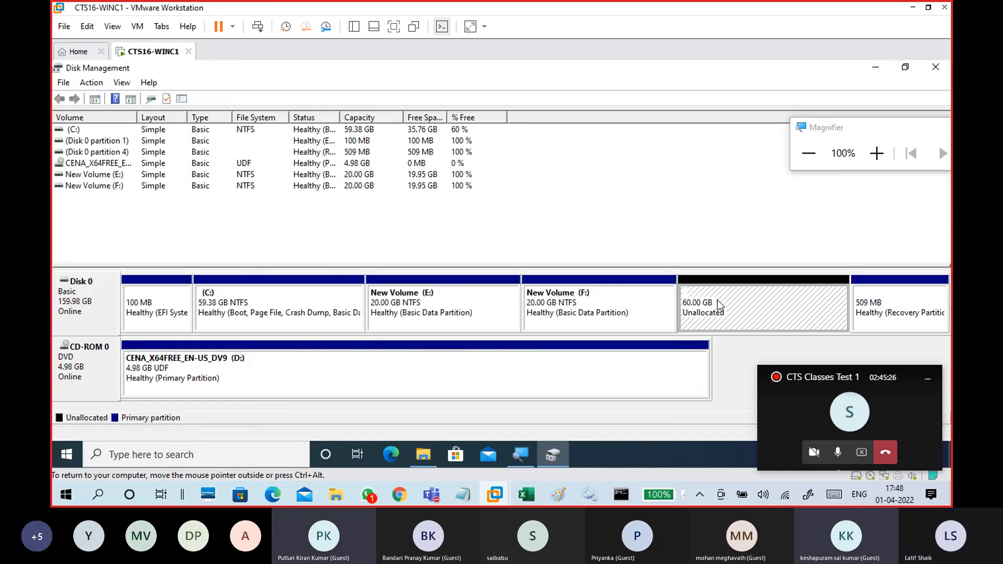
{"action": "right_click", "coordinate": [717, 300]}
{"action": "left_click", "coordinate": [734, 309]}
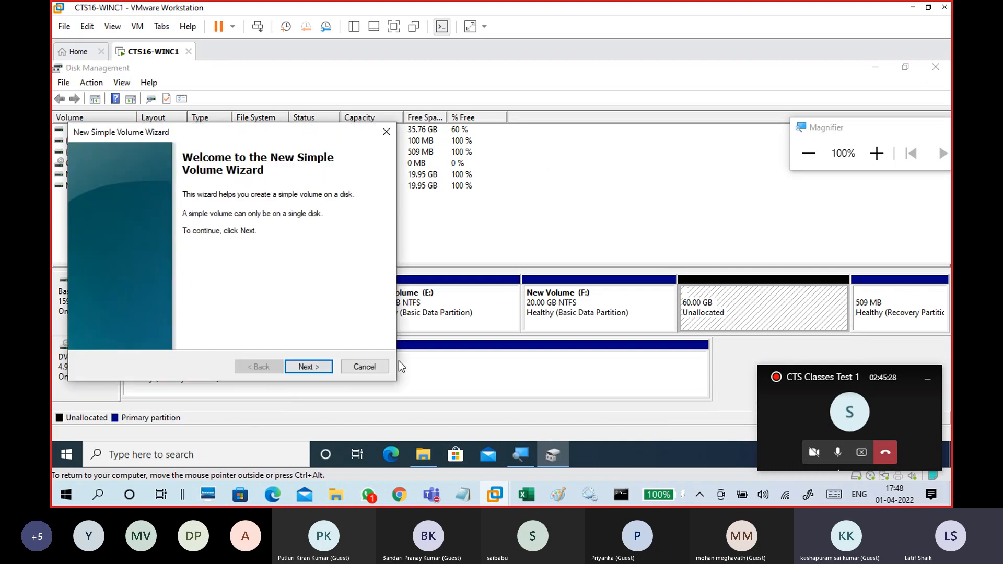
{"action": "left_click", "coordinate": [313, 367]}
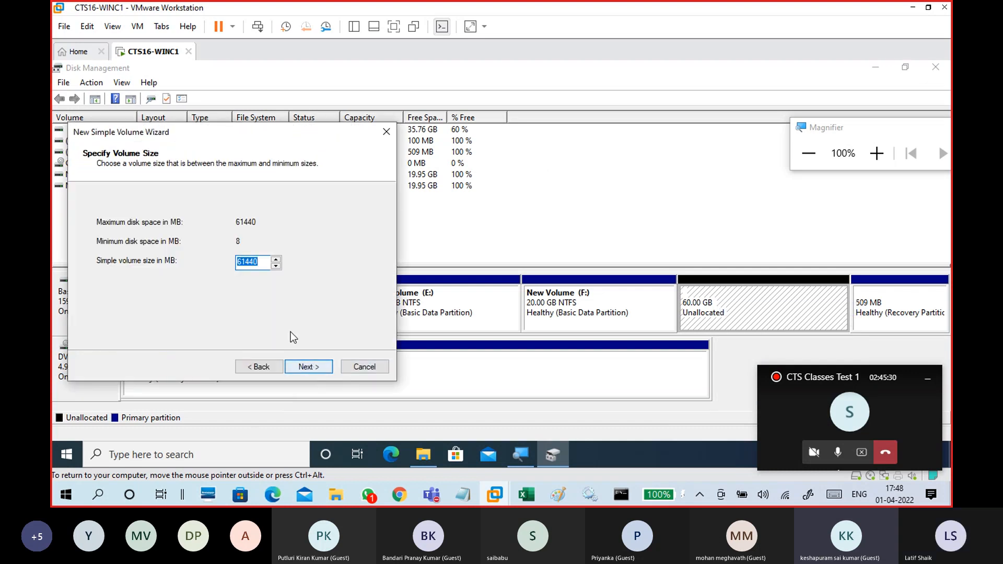
{"action": "type", "text": "2"}
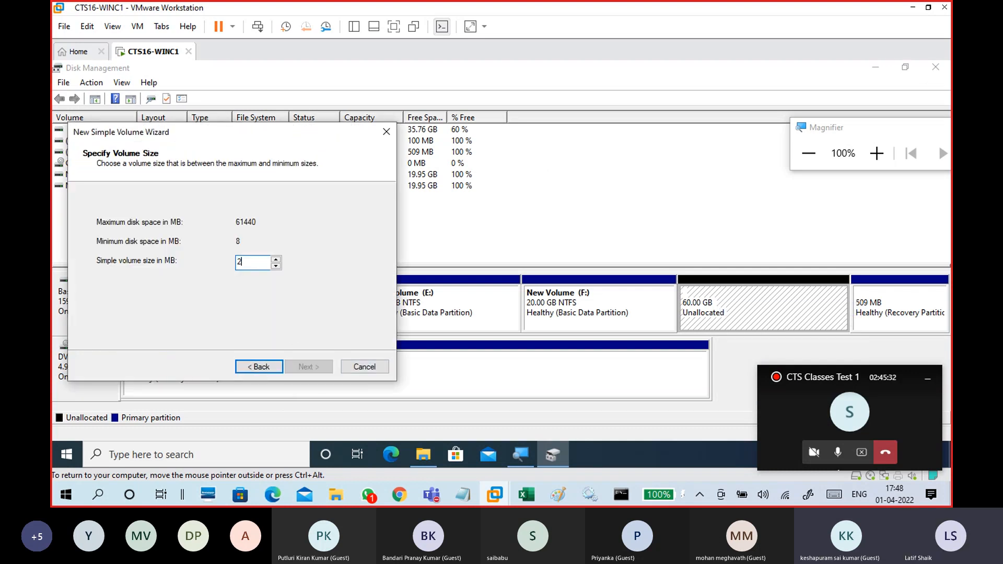
{"action": "type", "text": "048"}
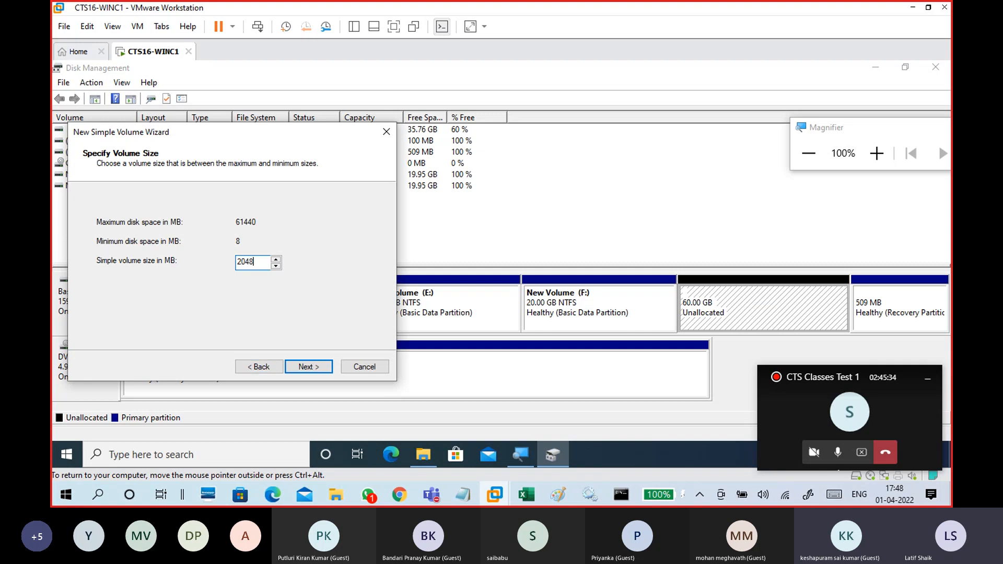
{"action": "left_click", "coordinate": [322, 367]}
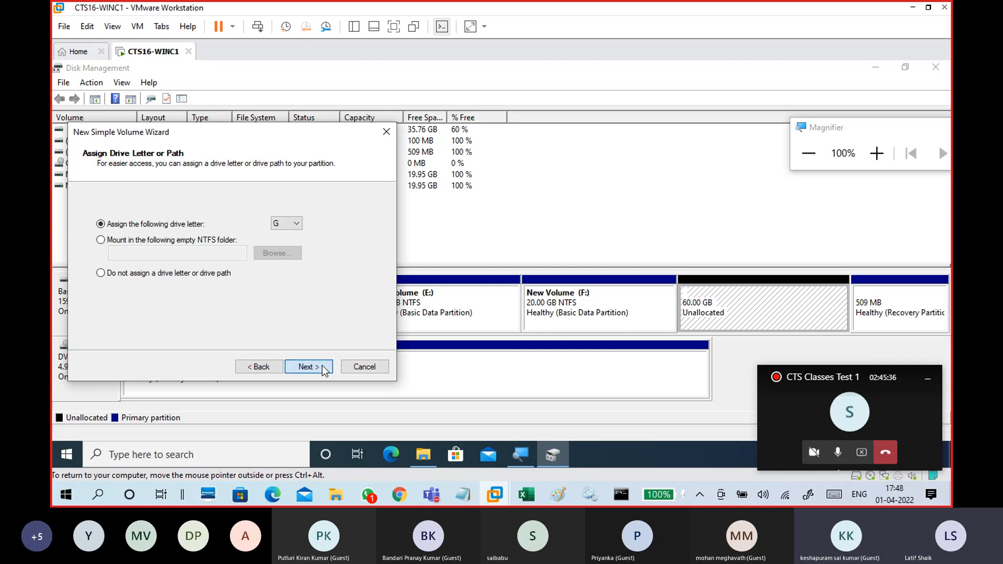
{"action": "left_click", "coordinate": [322, 365]}
{"action": "left_click", "coordinate": [262, 252]}
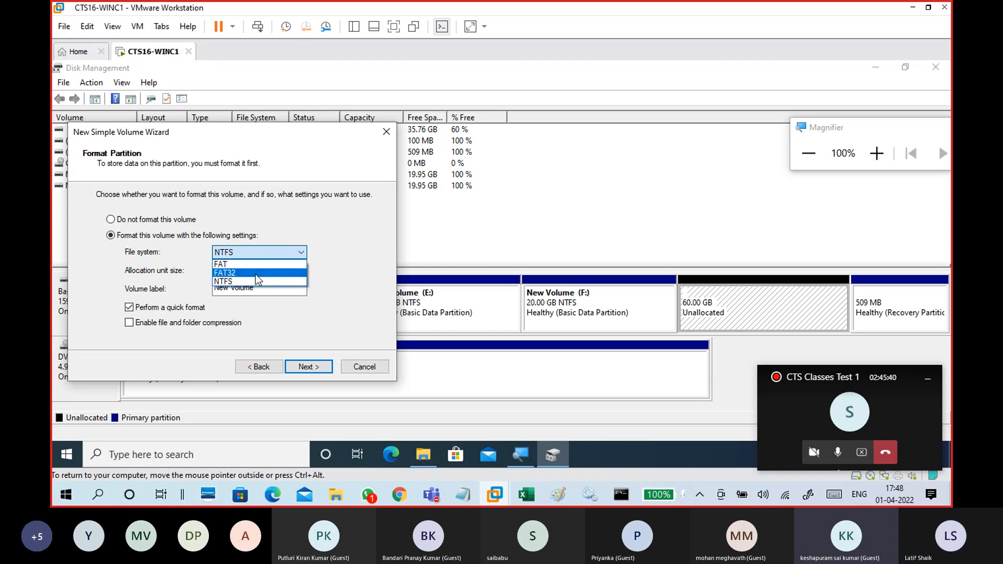
{"action": "left_click", "coordinate": [262, 366]}
{"action": "left_click", "coordinate": [264, 367]}
{"action": "left_click", "coordinate": [266, 368]}
Change the trial volume size to 4098 MB, review the file system options again, then cancel the wizard.
{"action": "left_click", "coordinate": [260, 263]}
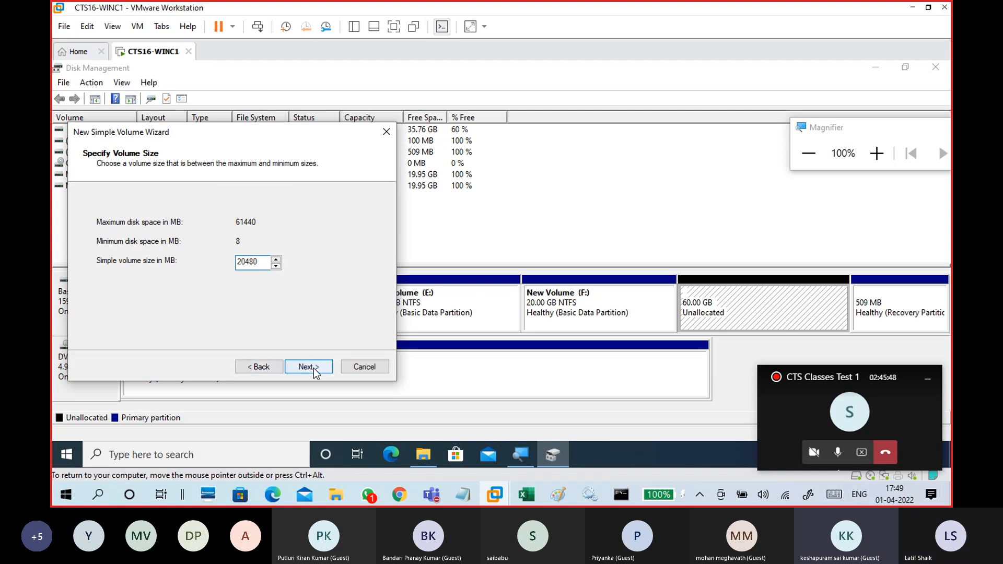
{"action": "left_click_drag", "start_coordinate": [259, 262], "coordinate": [224, 270]}
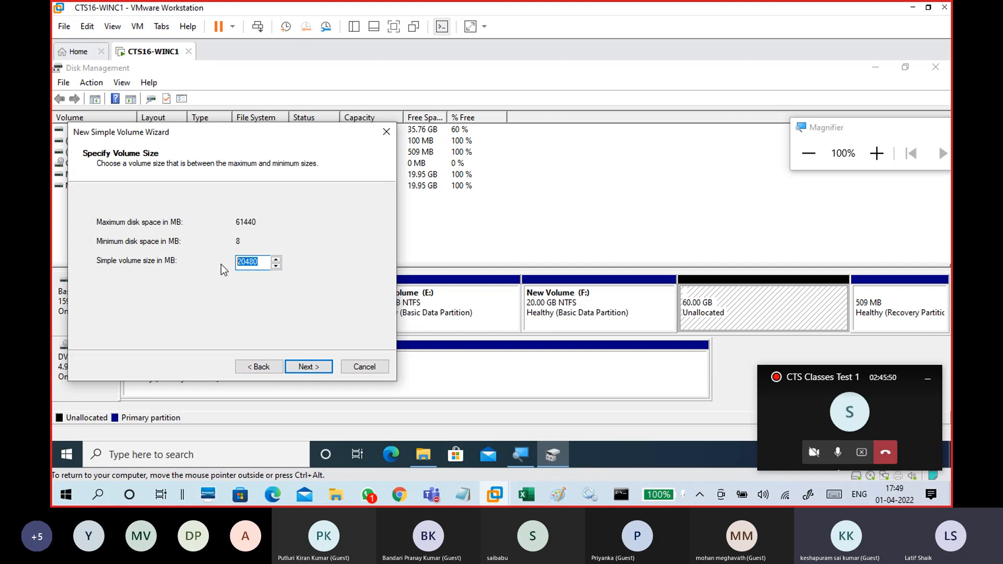
{"action": "type", "text": "5"}
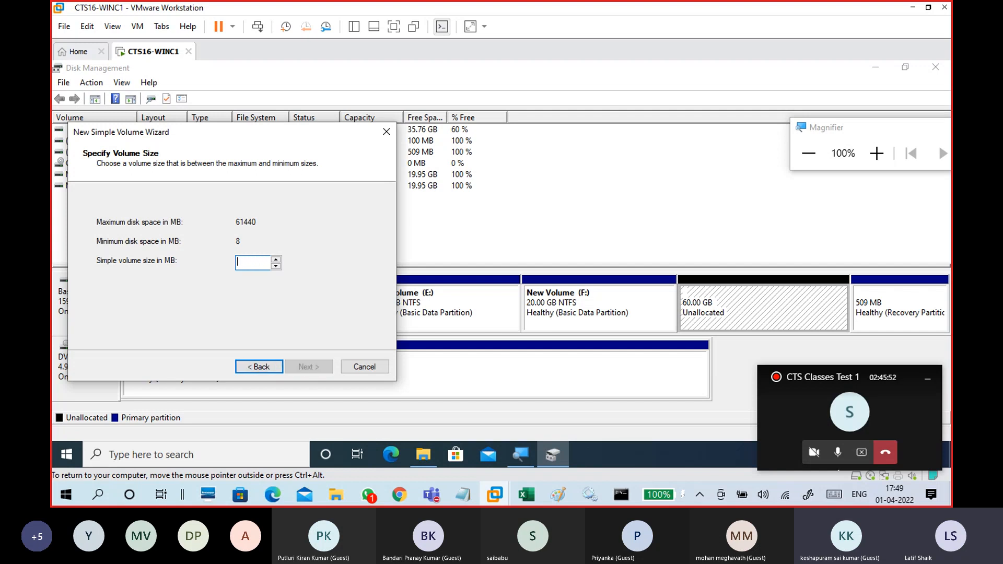
{"action": "type", "text": "098"}
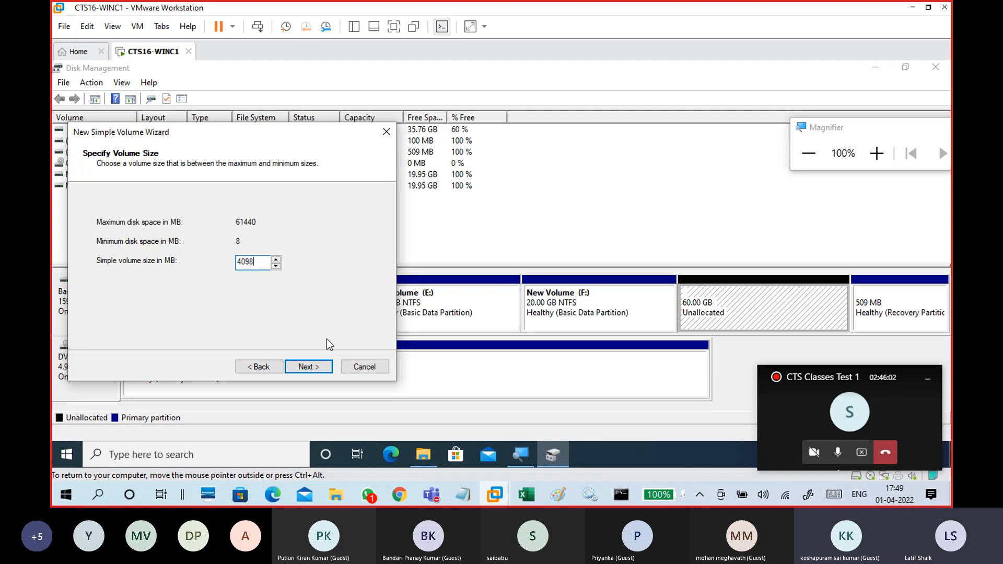
{"action": "left_click", "coordinate": [327, 368]}
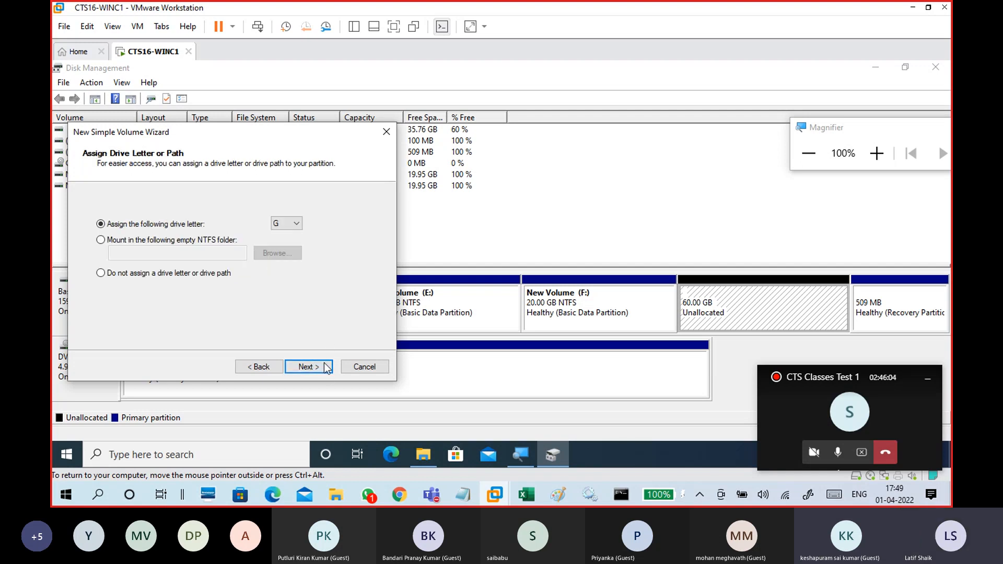
{"action": "left_click", "coordinate": [327, 368]}
{"action": "left_click", "coordinate": [297, 255]}
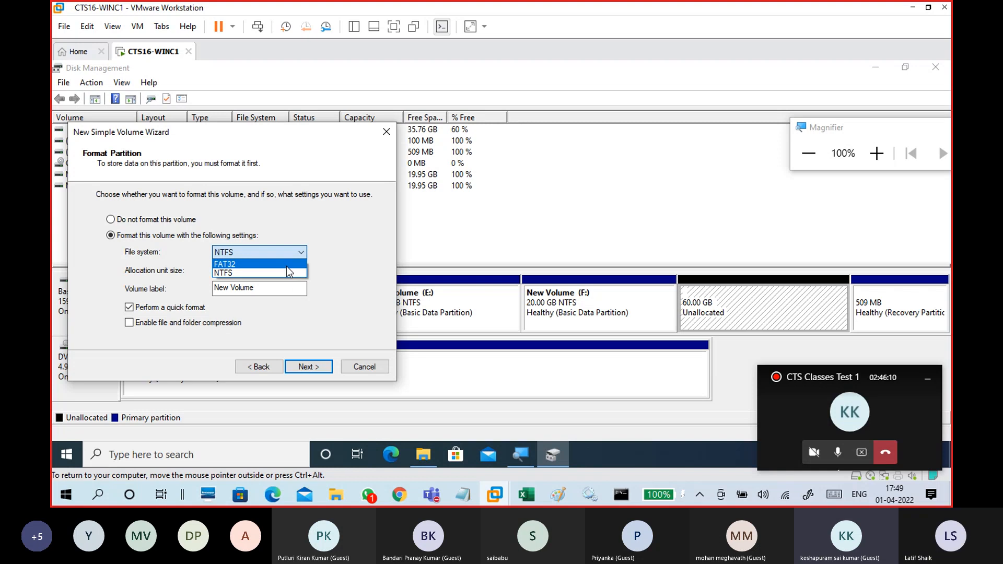
{"action": "left_click", "coordinate": [248, 367]}
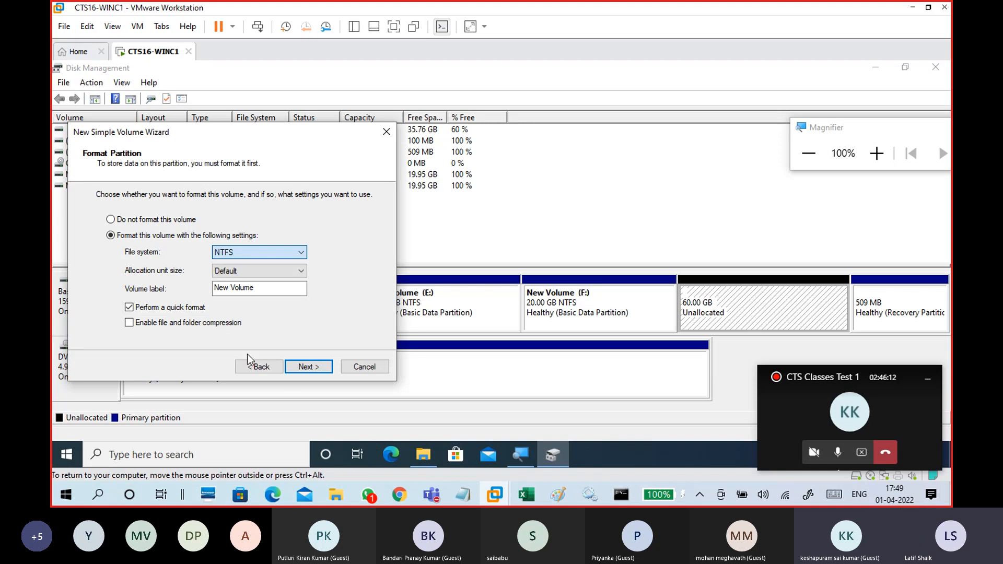
{"action": "left_click", "coordinate": [259, 367]}
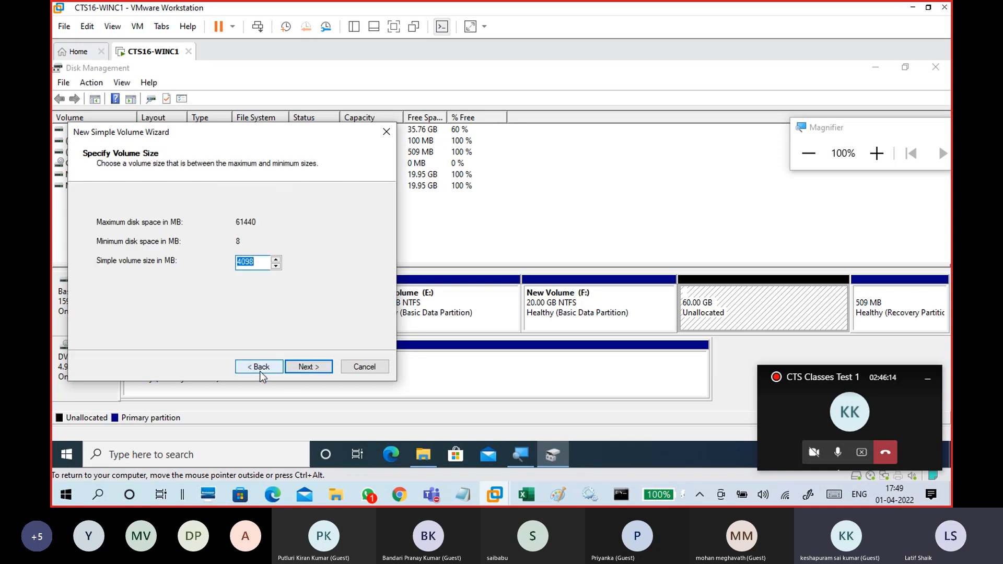
{"action": "left_click", "coordinate": [364, 367]}
Start a New Simple Volume wizard on the 60 GB unallocated space at maximum size and review the file system choices.
{"action": "right_click", "coordinate": [726, 295]}
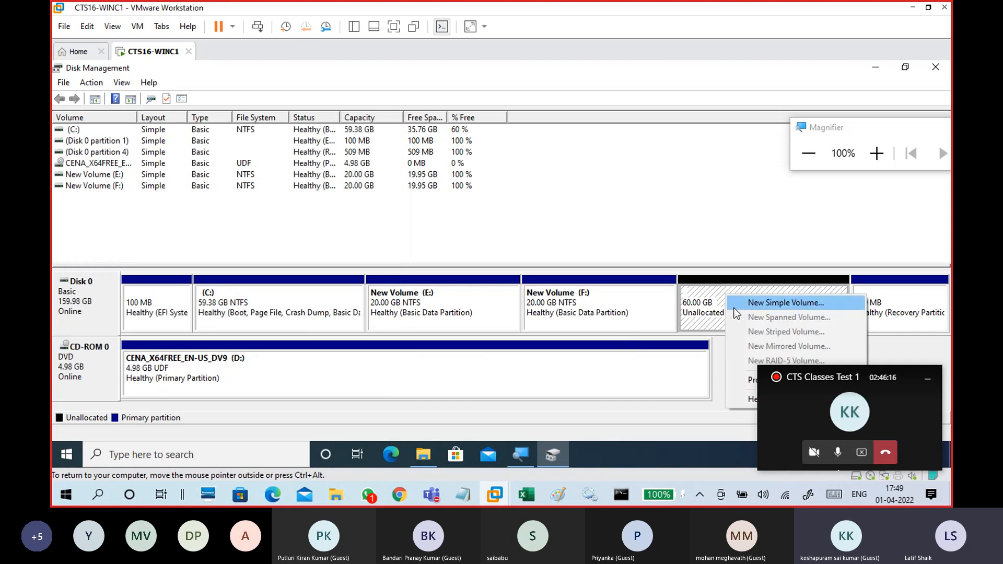
{"action": "left_click", "coordinate": [747, 302]}
{"action": "left_click", "coordinate": [308, 368]}
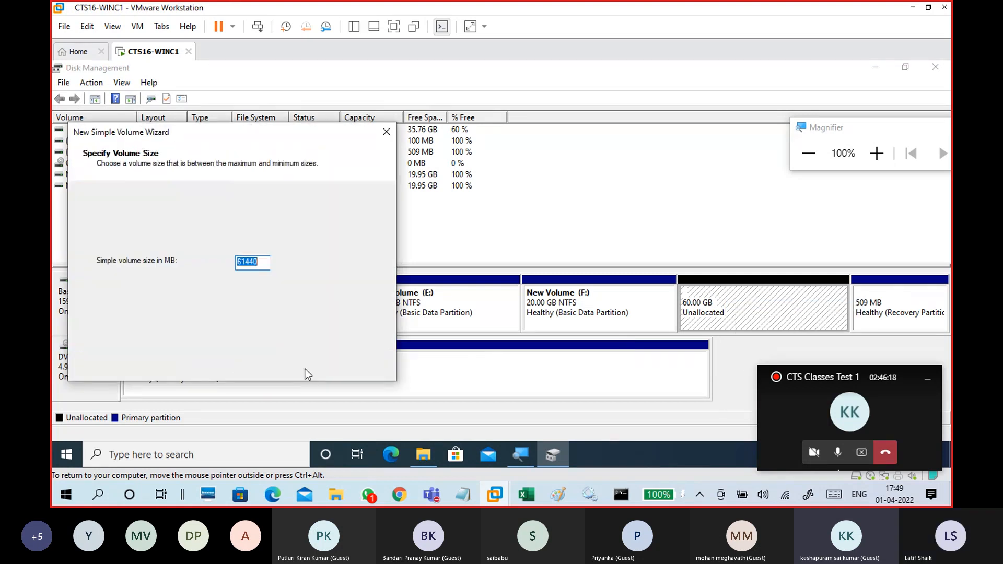
{"action": "left_click", "coordinate": [308, 367]}
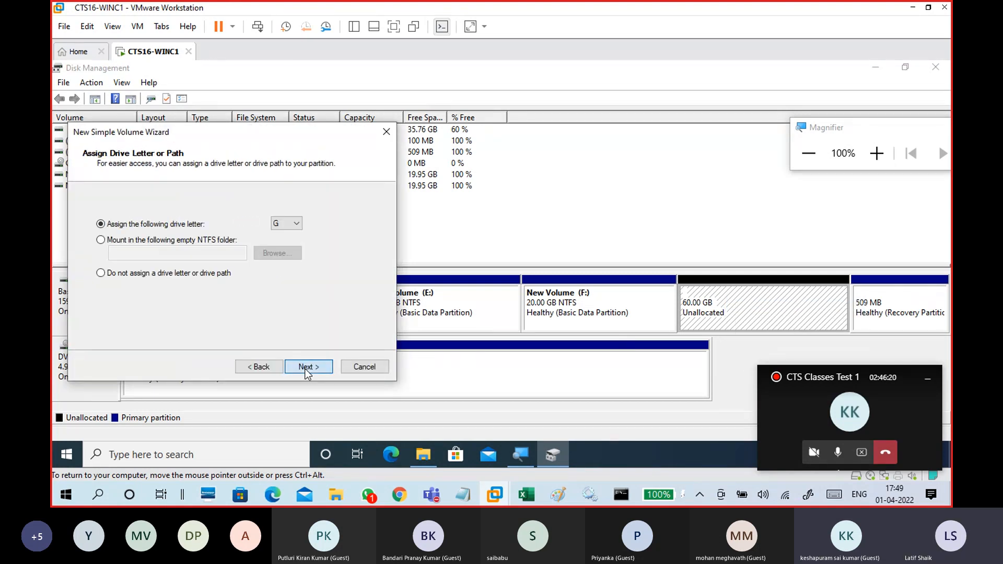
{"action": "left_click", "coordinate": [306, 367]}
{"action": "left_click", "coordinate": [266, 369]}
{"action": "left_click", "coordinate": [266, 368]}
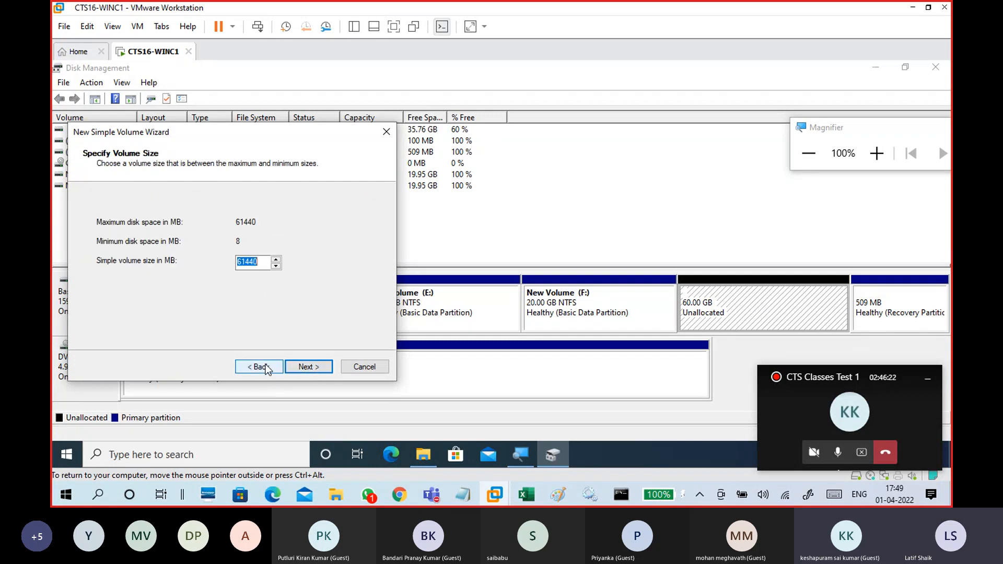
{"action": "left_click", "coordinate": [309, 368]}
{"action": "left_click", "coordinate": [311, 368]}
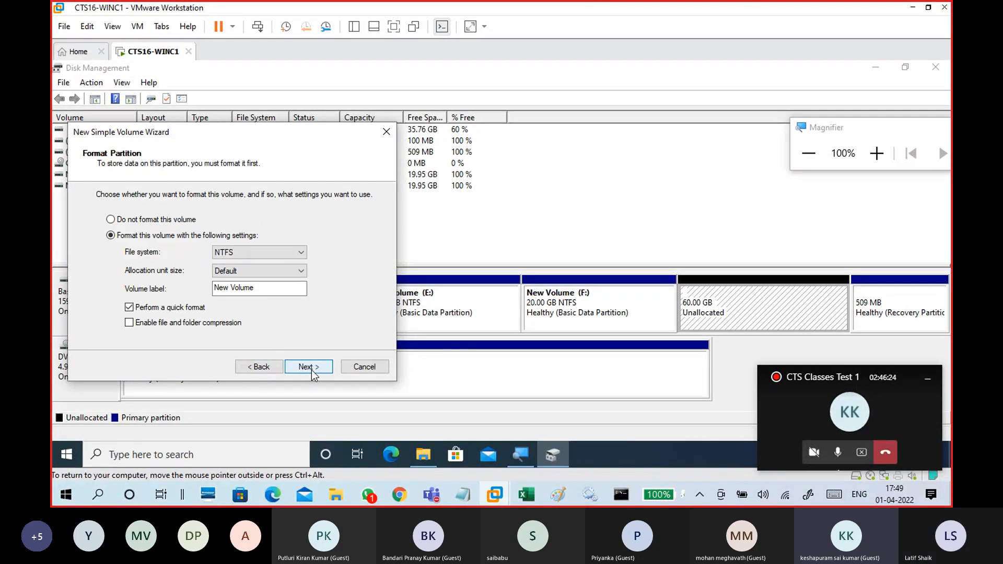
{"action": "left_click", "coordinate": [272, 252]}
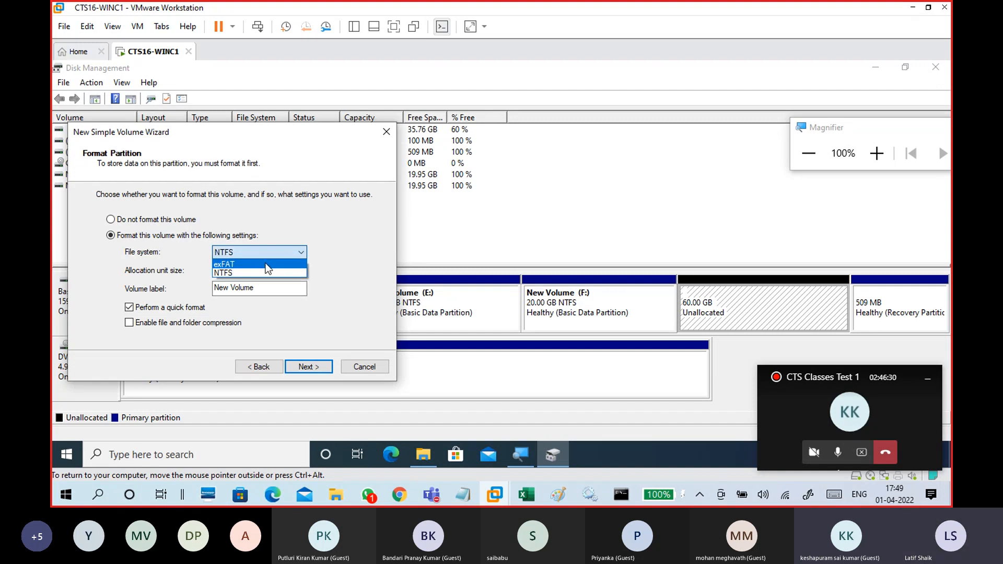
{"action": "left_click", "coordinate": [285, 217]}
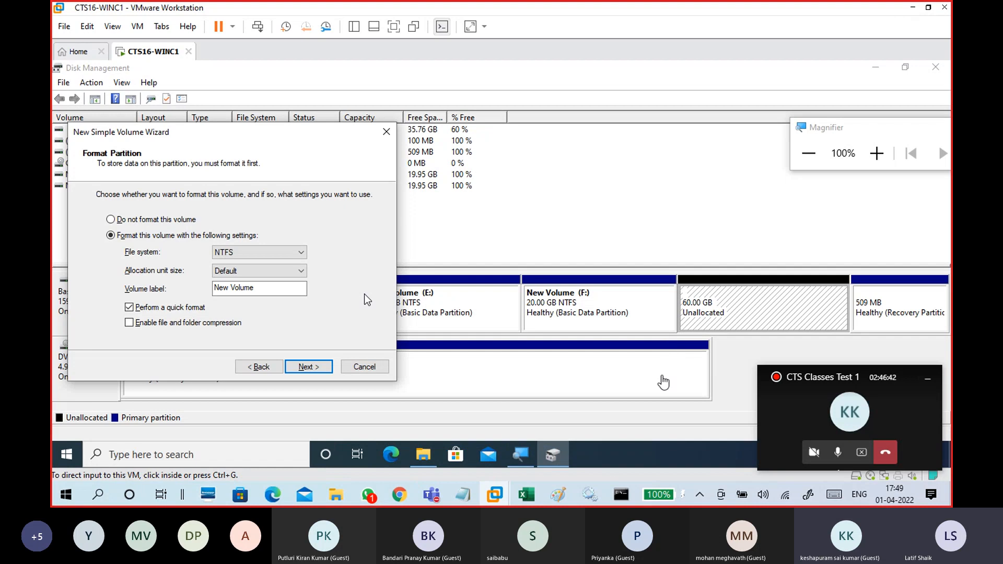
Switch to the Notepad notes and remove the blank lines between the separator and the File System heading.
{"action": "mouse_move", "coordinate": [462, 504]}
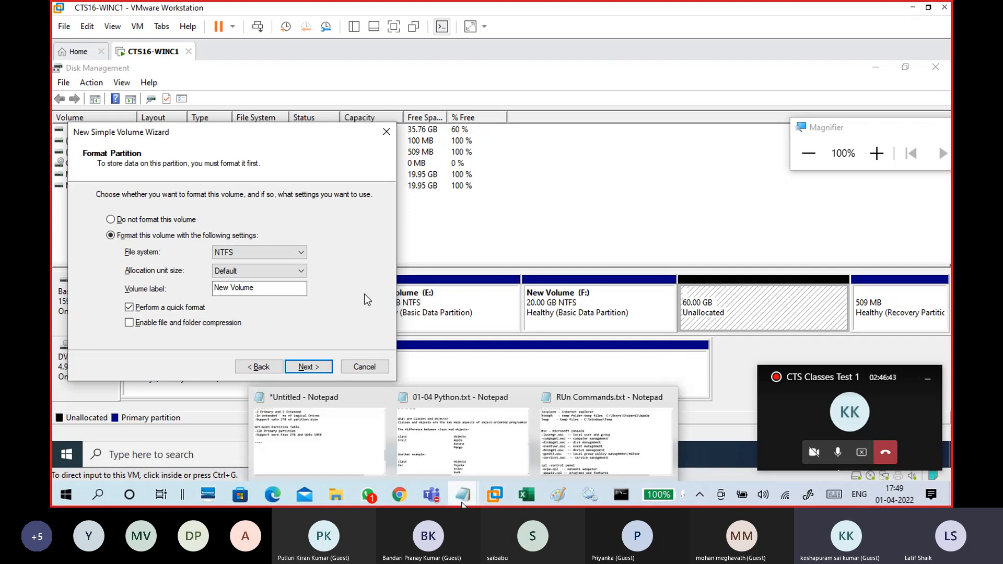
{"action": "left_click", "coordinate": [358, 429]}
{"action": "scroll", "coordinate": [444, 237], "scroll_direction": "down", "scroll_amount": 1}
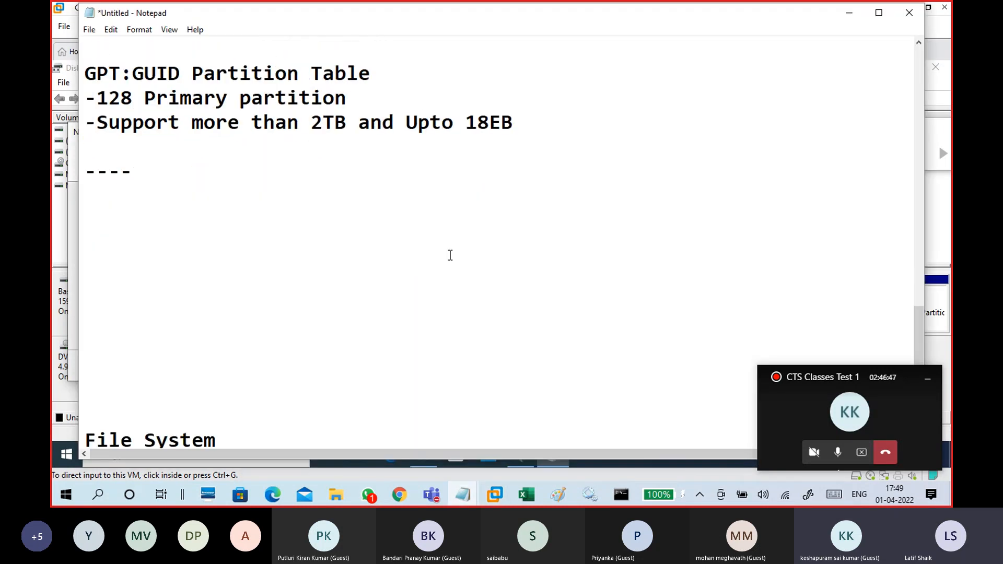
{"action": "key", "text": "Delete"}
{"action": "key", "text": "Delete"}
{"action": "key", "text": "Delete"}
{"action": "key", "text": "Delete"}
{"action": "key", "text": "Delete"}
{"action": "key", "text": "Delete"}
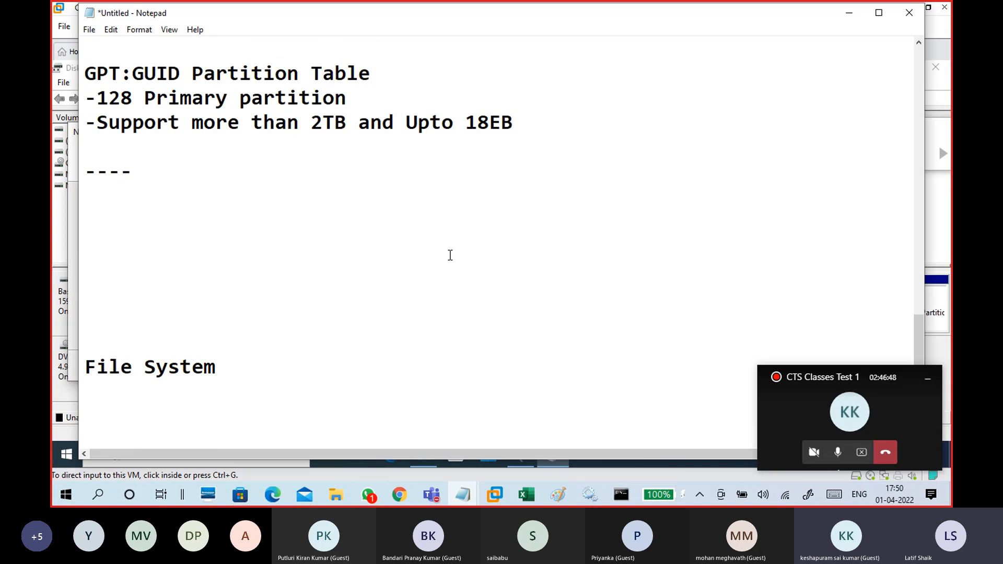
{"action": "key", "text": "Delete"}
{"action": "key", "text": "Delete"}
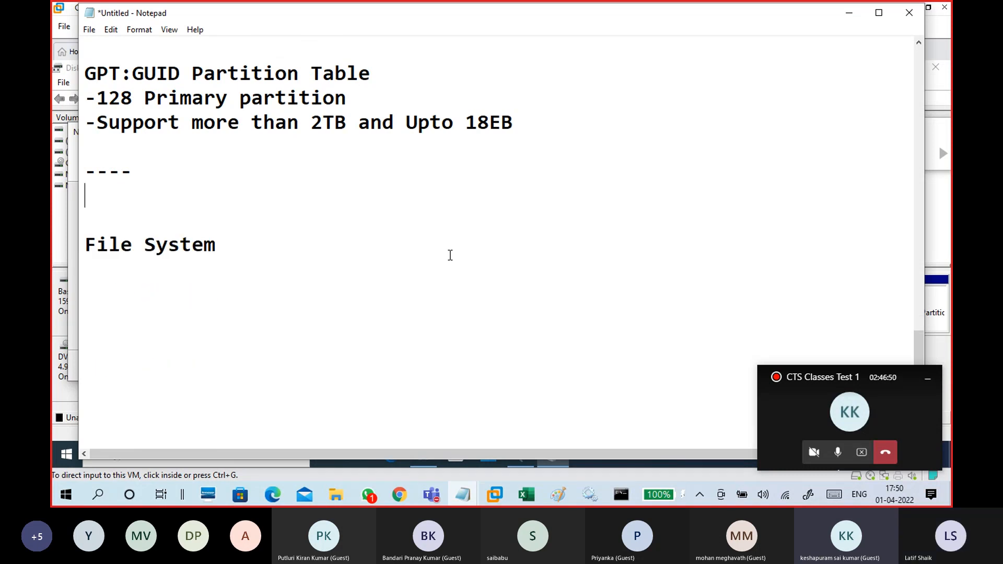
List NTFS, FAT and FAT32 on separate lines under the File System heading.
{"action": "left_click", "coordinate": [168, 267]}
{"action": "type", "text": "NTS"}
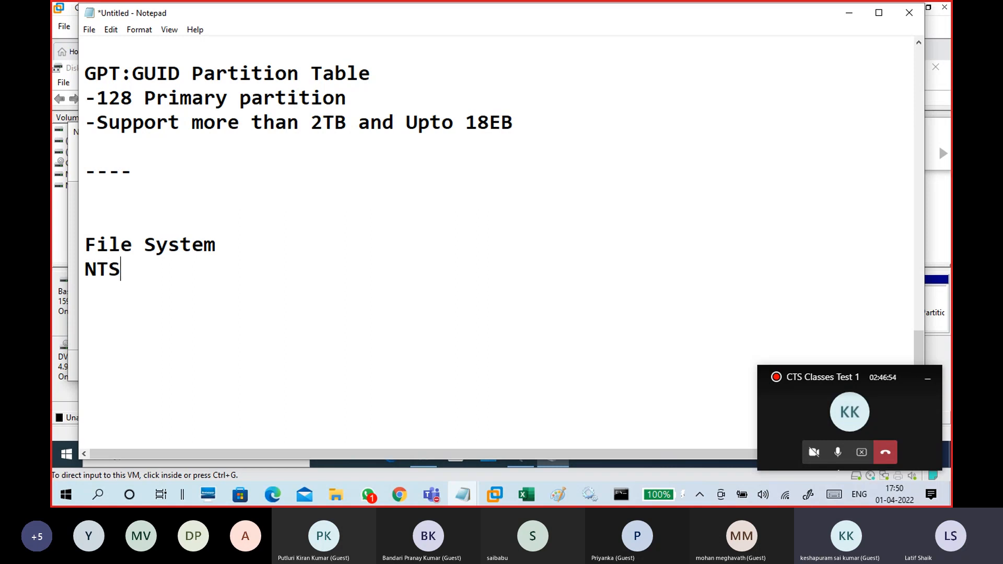
{"action": "key", "text": "BackSpace"}
{"action": "type", "text": "FS"}
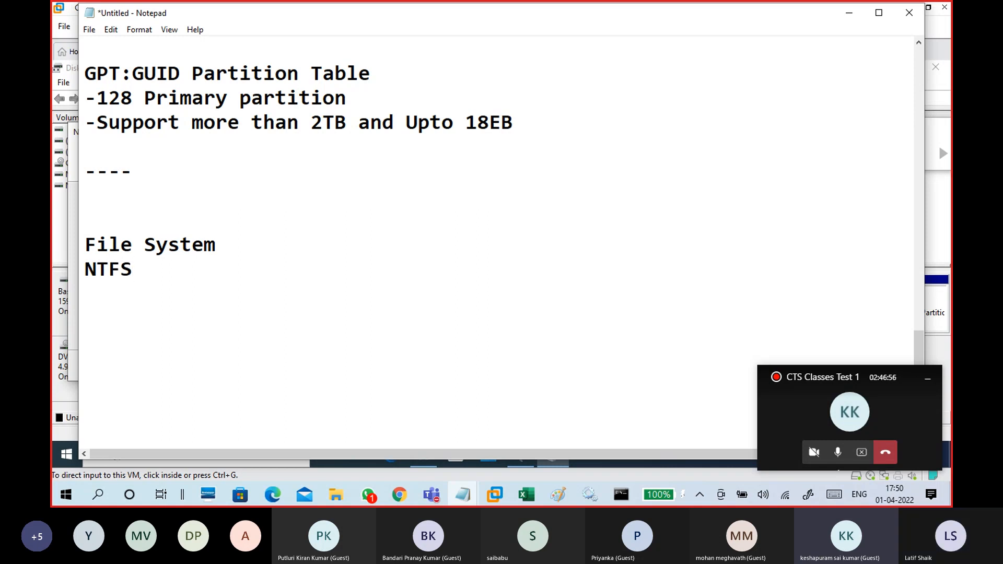
{"action": "key", "text": "Return"}
{"action": "key", "text": "Up"}
{"action": "key", "text": "Return"}
{"action": "key", "text": "Return"}
{"action": "key", "text": "Return"}
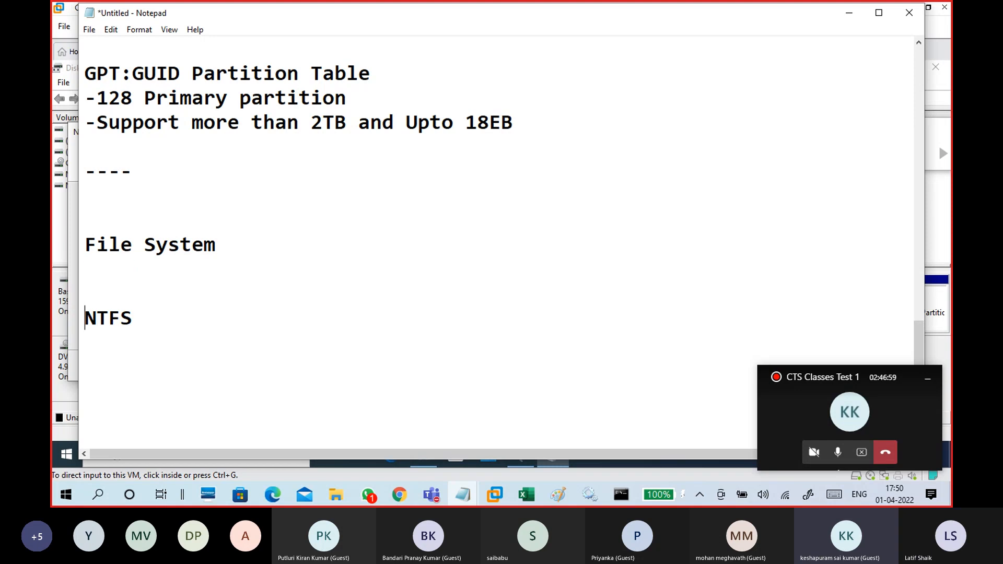
{"action": "key", "text": "Up"}
{"action": "key", "text": "Up"}
{"action": "type", "text": "FAT"}
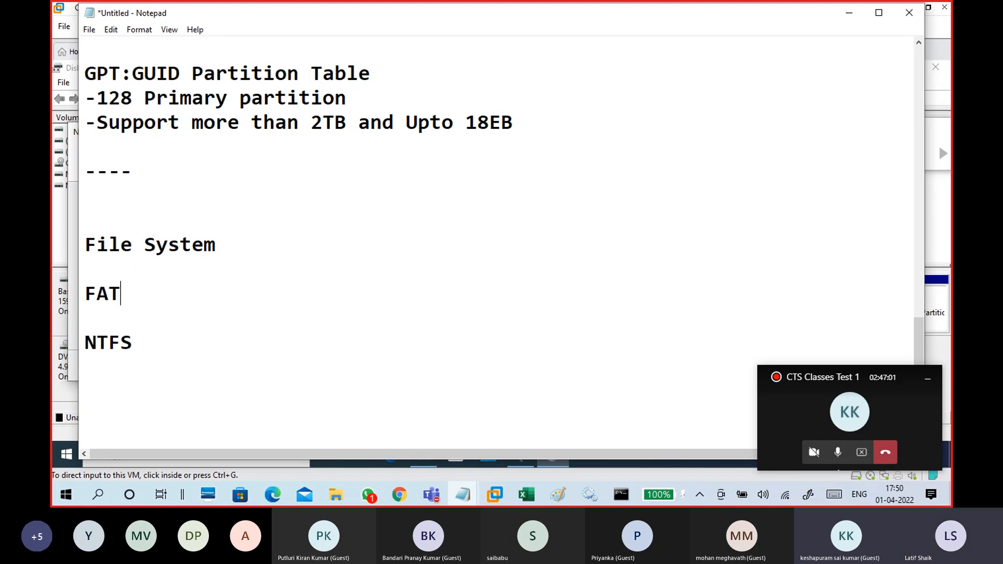
{"action": "key", "text": "Return"}
{"action": "type", "text": "FAT32"}
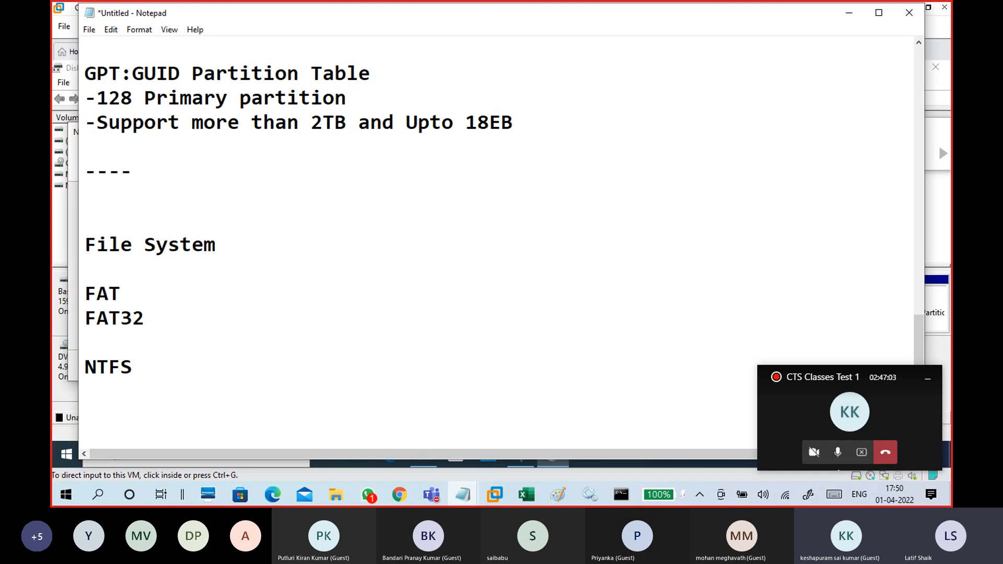
Add size limits to the notes: FAT -4GB, FAT32 -32GB, and NTFS -2TB and more.
{"action": "key", "text": "Up"}
{"action": "type", "text": "-$"}
{"action": "key", "text": "BackSpace"}
{"action": "type", "text": "4GB"}
{"action": "key", "text": "Down"}
{"action": "type", "text": "-32GB"}
{"action": "key", "text": "Down"}
{"action": "key", "text": "Down"}
{"action": "key", "text": "Right"}
{"action": "key", "text": "Right"}
{"action": "key", "text": "Right"}
{"action": "key", "text": "Right"}
{"action": "type", "text": "-2"}
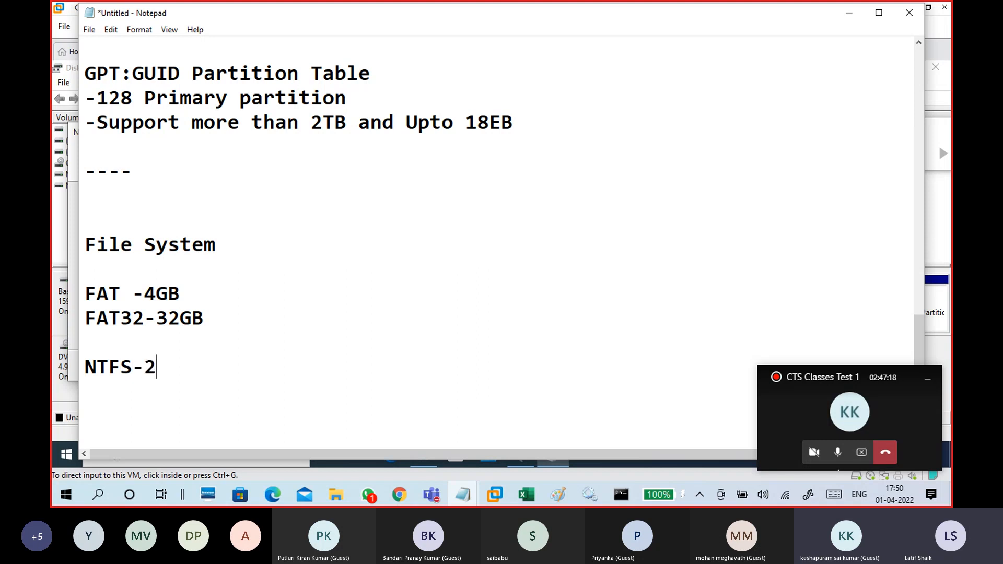
{"action": "type", "text": "TB and more"}
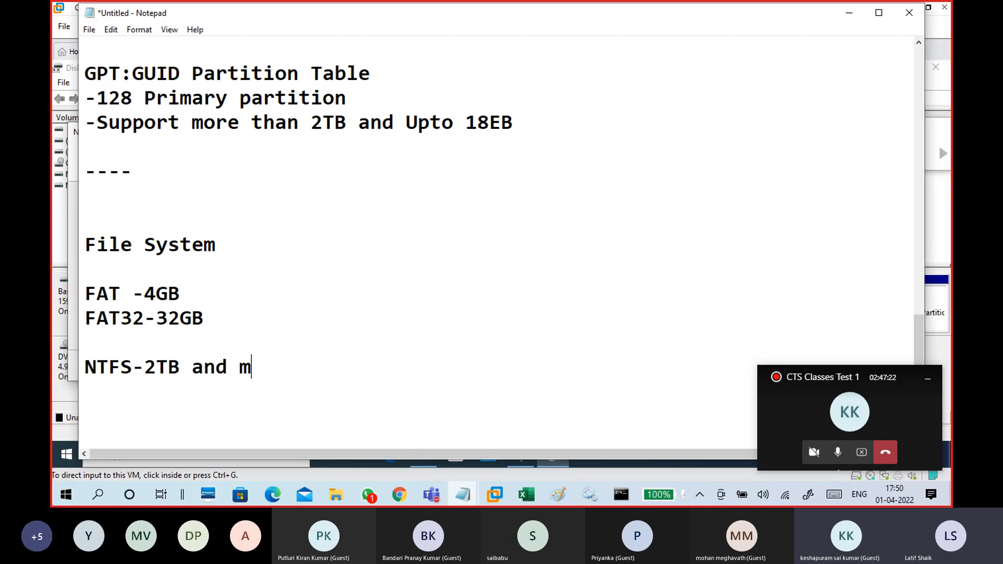
Insert the word "upto" before each size limit on the NTFS, FAT32 and FAT lines.
{"action": "key", "text": "Left"}
{"action": "key", "text": "Left"}
{"action": "key", "text": "Left"}
{"action": "key", "text": "Left"}
{"action": "key", "text": "Left"}
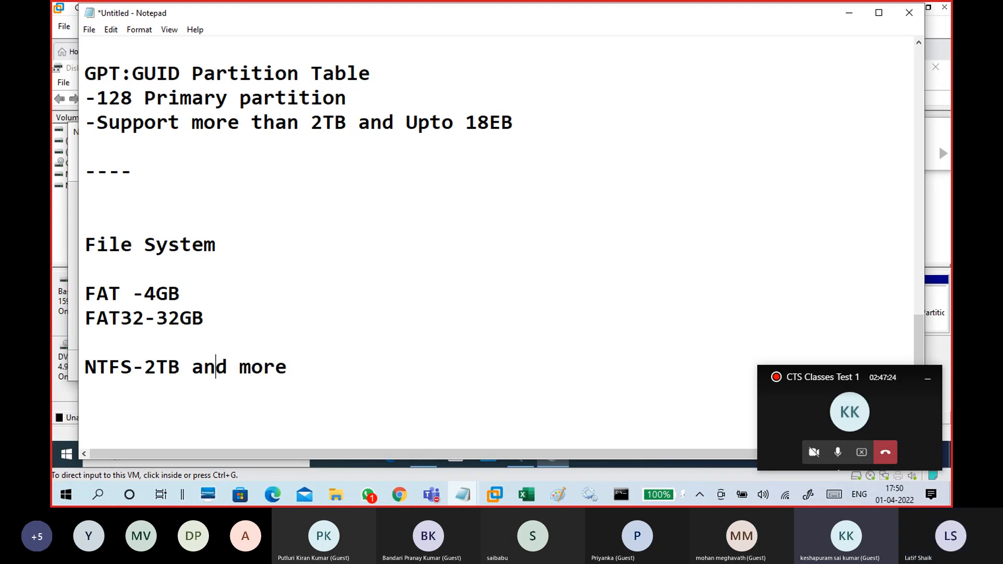
{"action": "key", "text": "Left"}
{"action": "type", "text": "upto"}
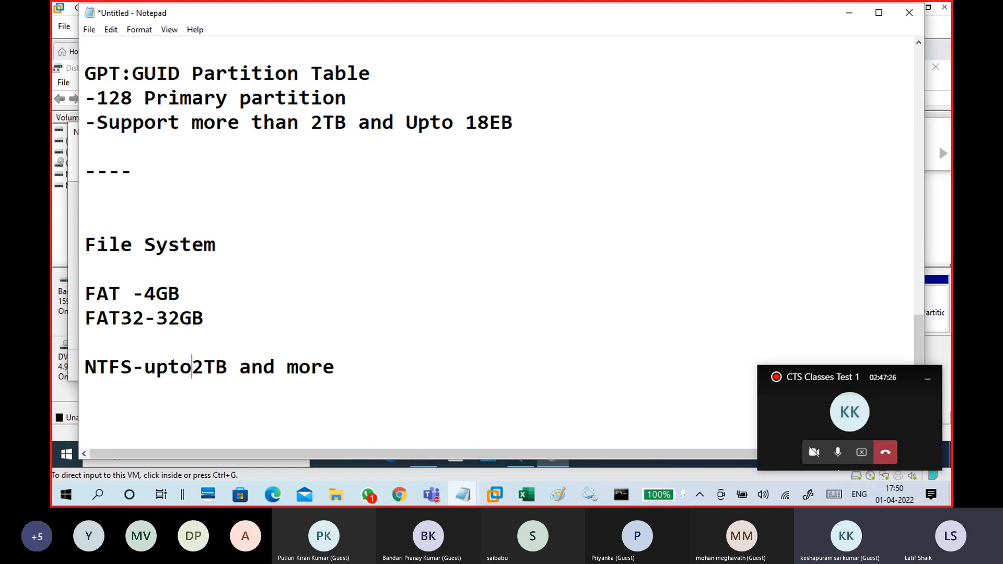
{"action": "key", "text": "Up"}
{"action": "key", "text": "Up"}
{"action": "key", "text": "Right"}
{"action": "key", "text": "Right"}
{"action": "key", "text": "Right"}
{"action": "key", "text": "Right"}
{"action": "key", "text": "Right"}
{"action": "key", "text": "Right"}
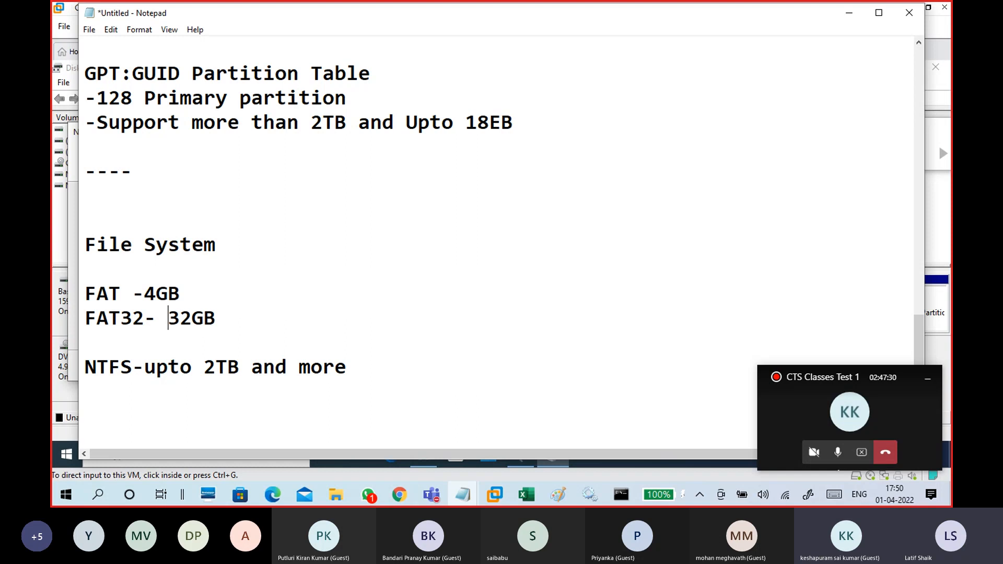
{"action": "type", "text": "up"}
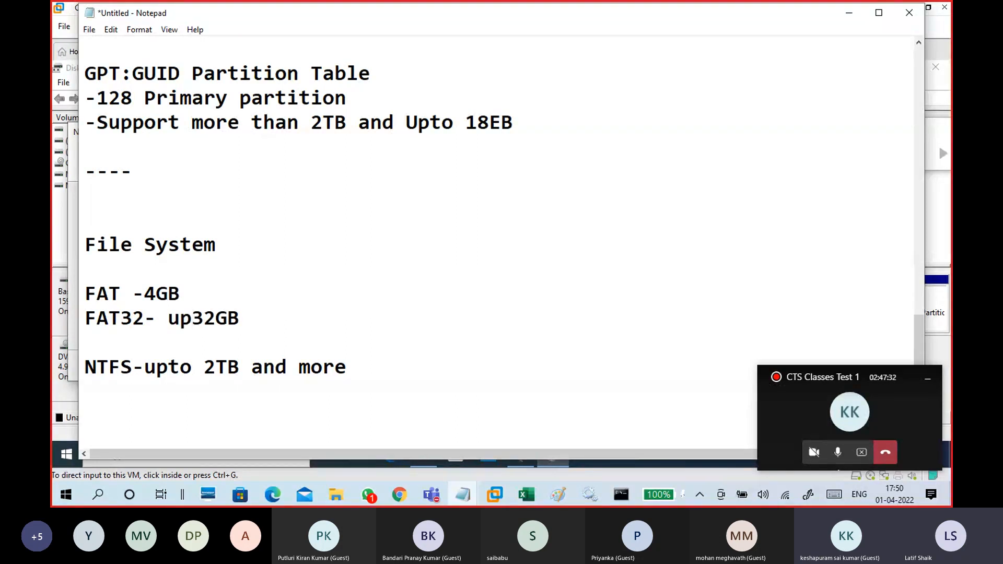
{"action": "type", "text": "to"}
{"action": "key", "text": "Up"}
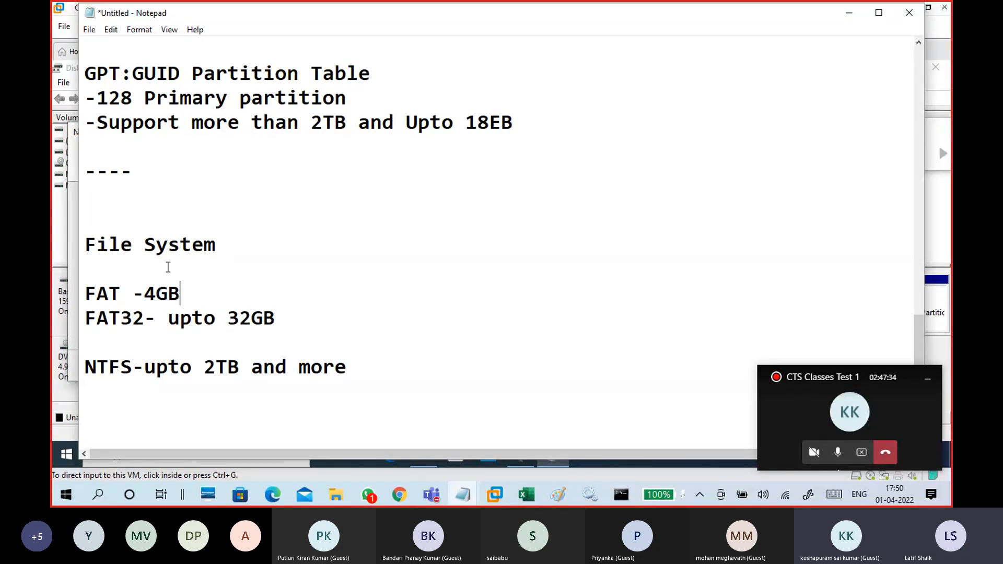
{"action": "key", "text": "Left"}
{"action": "type", "text": "up"}
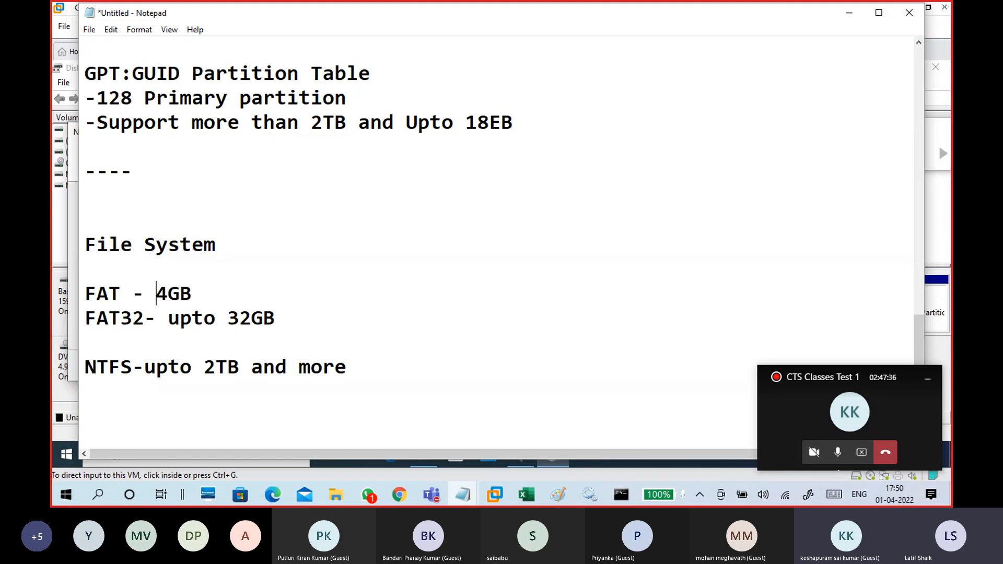
{"action": "type", "text": "to"}
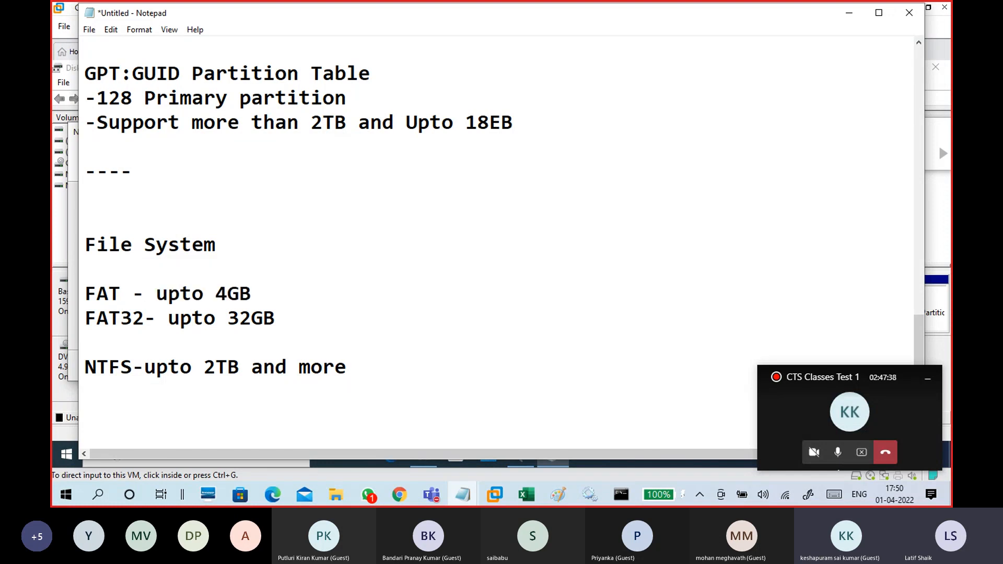
{"action": "key", "text": "Down"}
Return to the volume wizard, set the simple volume size to 20480 MB and continue to formatting.
{"action": "left_click", "coordinate": [850, 13]}
{"action": "left_click", "coordinate": [303, 333]}
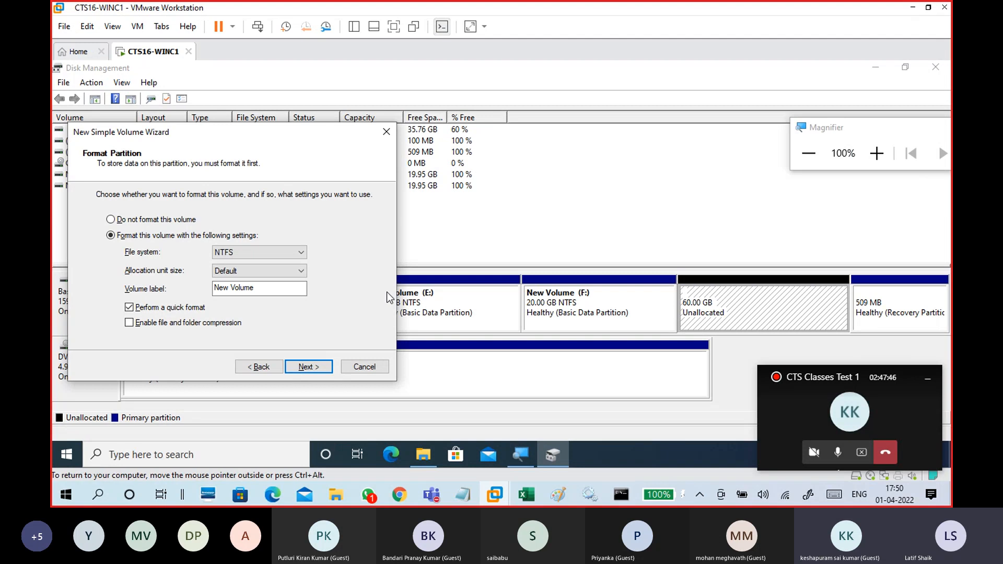
{"action": "left_click", "coordinate": [253, 367]}
{"action": "left_click", "coordinate": [254, 367]}
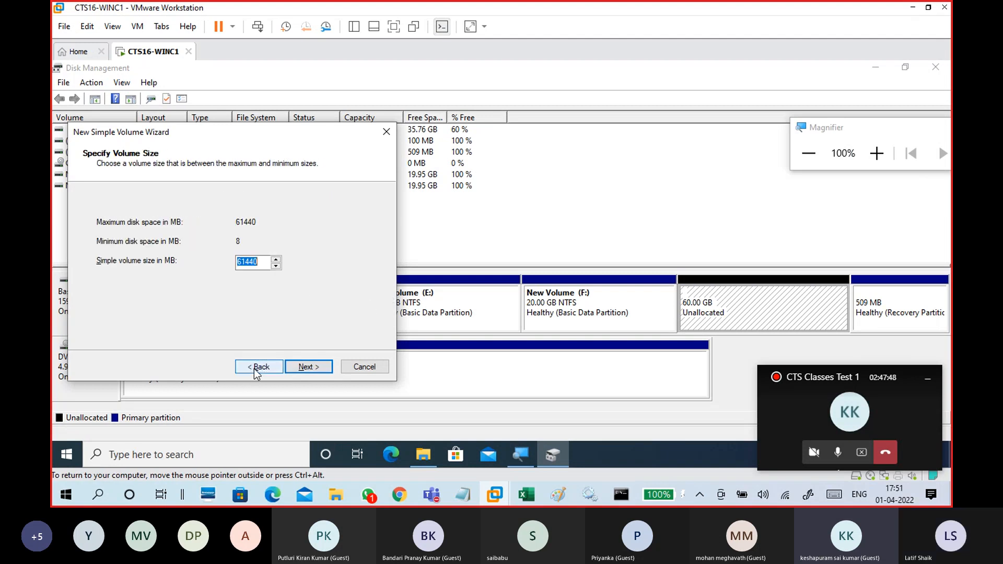
{"action": "type", "text": "20480"}
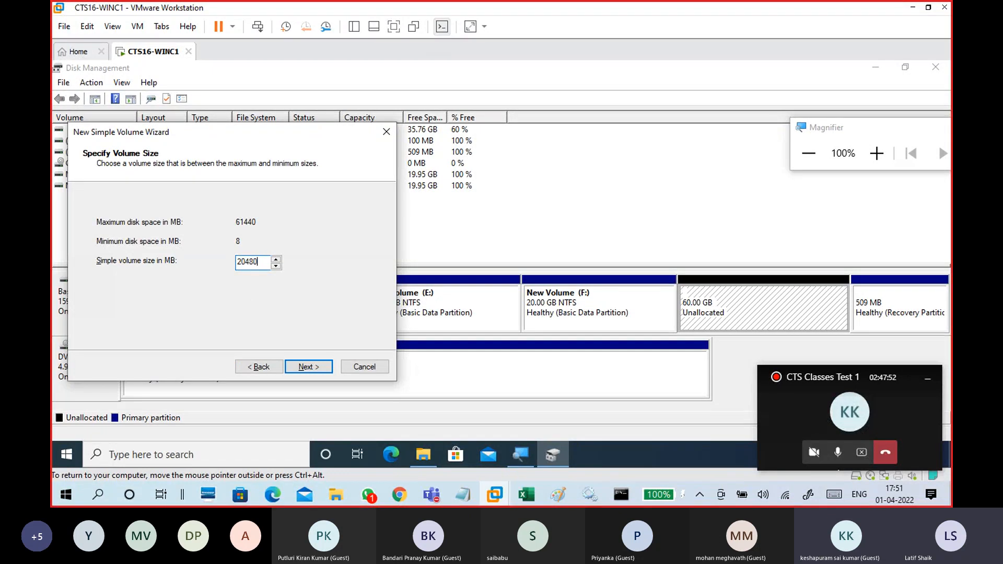
{"action": "left_click", "coordinate": [316, 367]}
{"action": "left_click", "coordinate": [319, 368]}
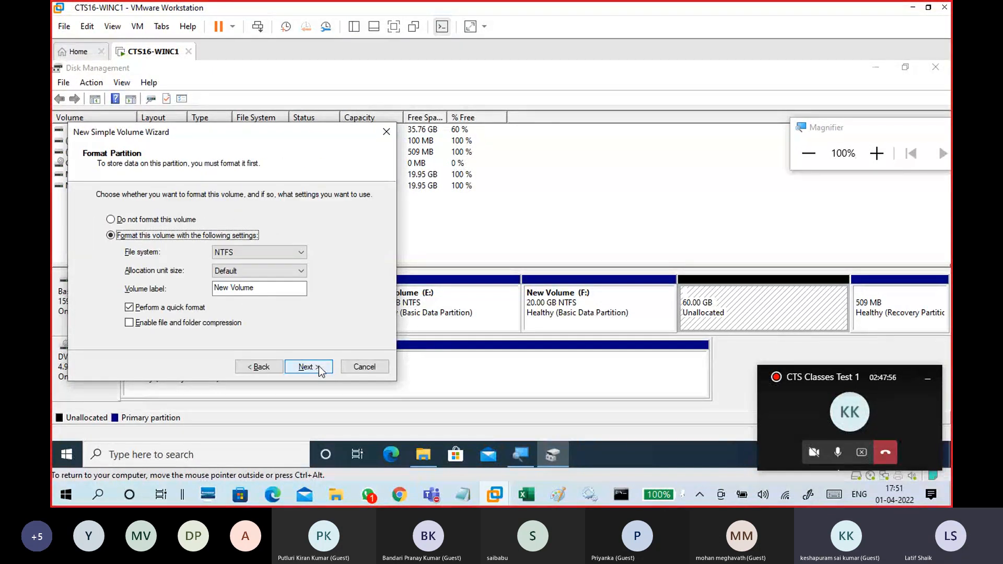
Compare the NTFS and FAT32 file system choices for the new volume, leaving FAT32 selected.
{"action": "left_click", "coordinate": [271, 253]}
{"action": "left_click", "coordinate": [272, 267]}
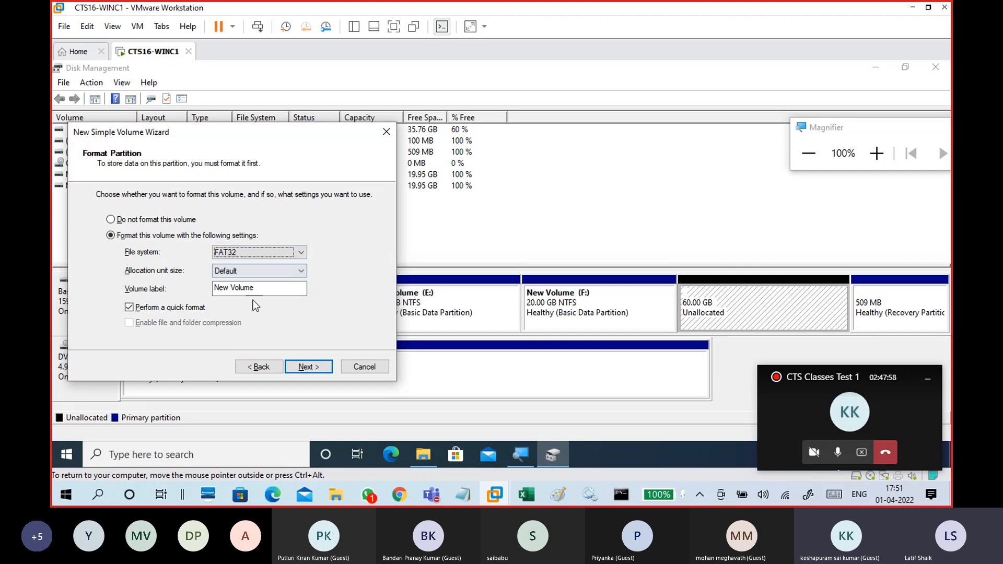
{"action": "left_click", "coordinate": [249, 257]}
{"action": "left_click", "coordinate": [250, 273]}
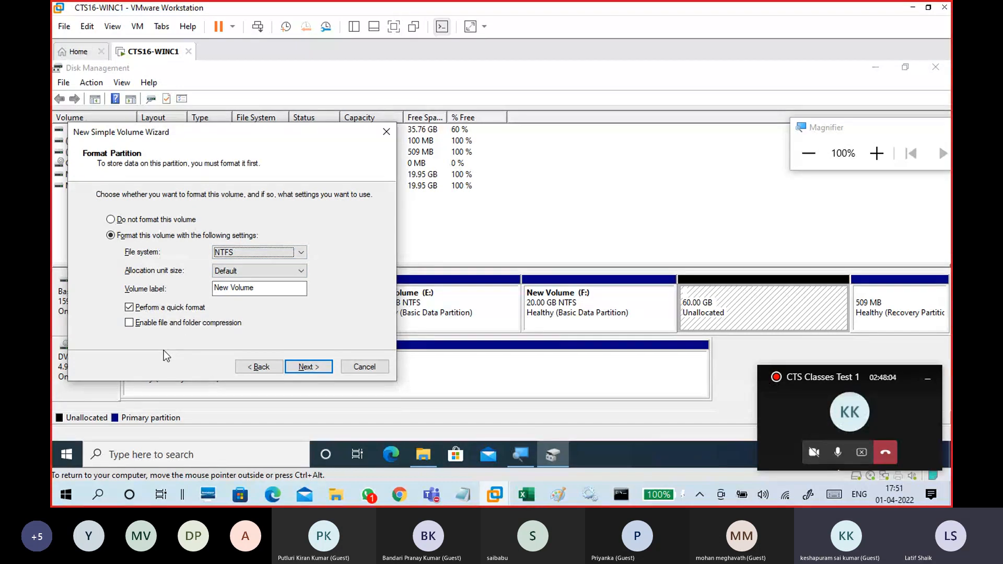
{"action": "left_click", "coordinate": [251, 252]}
{"action": "left_click", "coordinate": [249, 270]}
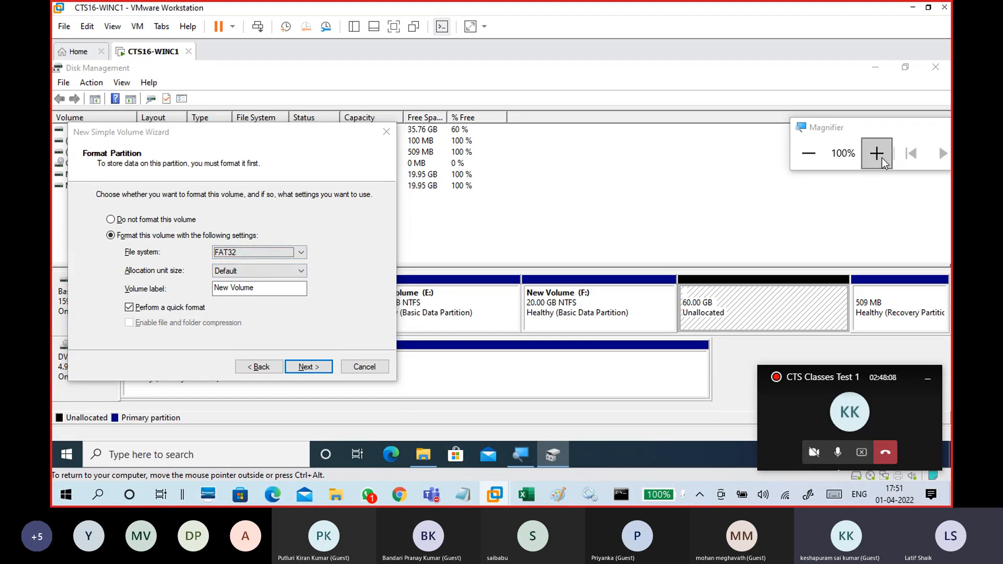
{"action": "left_click", "coordinate": [882, 158]}
{"action": "left_click", "coordinate": [883, 163]}
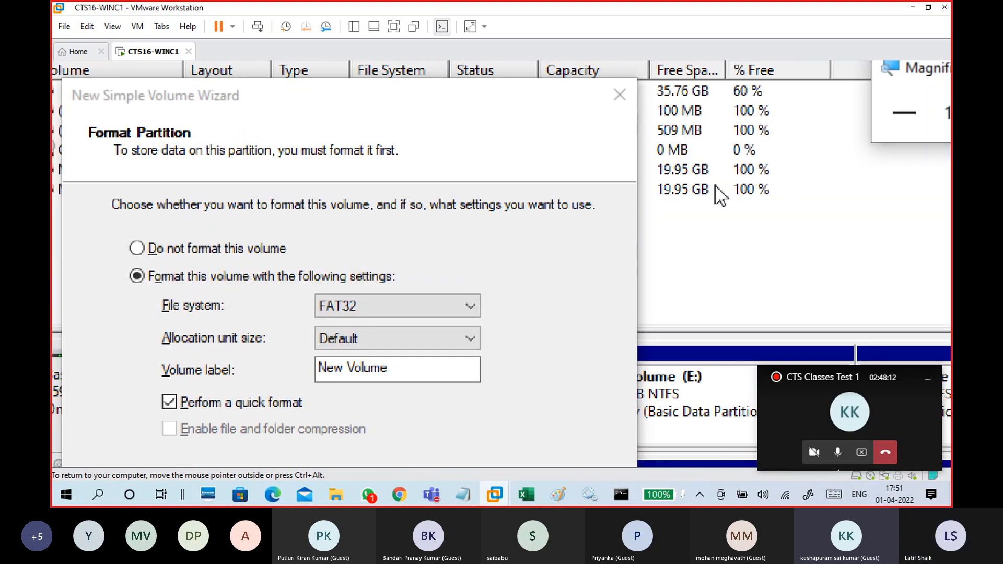
Switch the new volume's file system between NTFS and FAT32 to compare the compression option, ending on FAT32.
{"action": "left_click", "coordinate": [853, 115]}
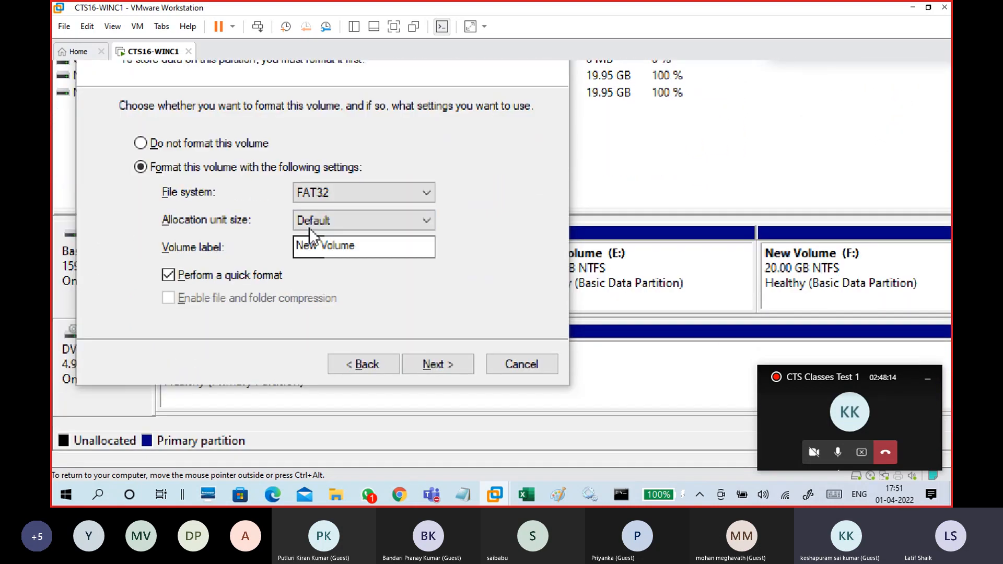
{"action": "left_click", "coordinate": [331, 191]}
{"action": "left_click", "coordinate": [341, 222]}
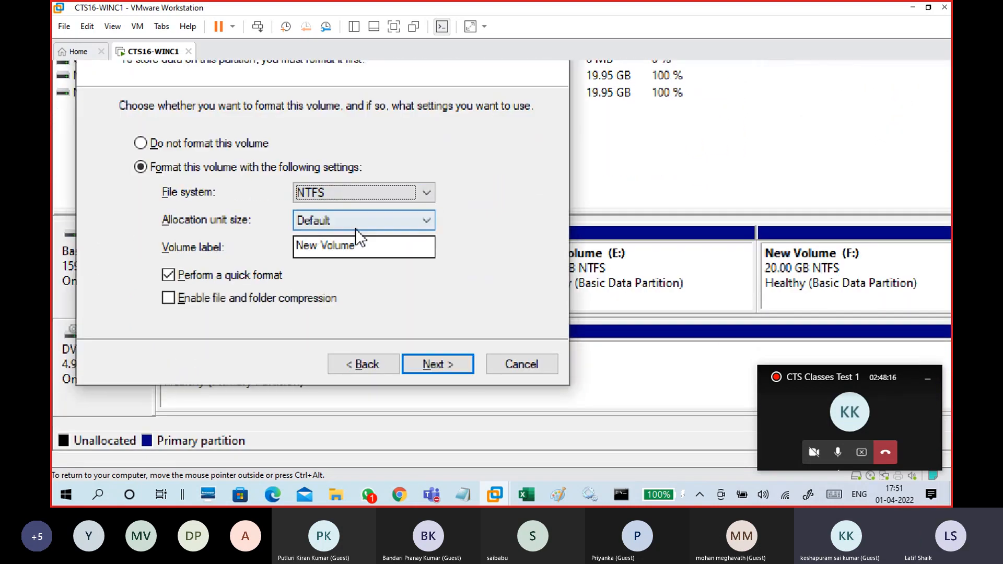
{"action": "left_click", "coordinate": [384, 193]}
{"action": "left_click", "coordinate": [379, 207]}
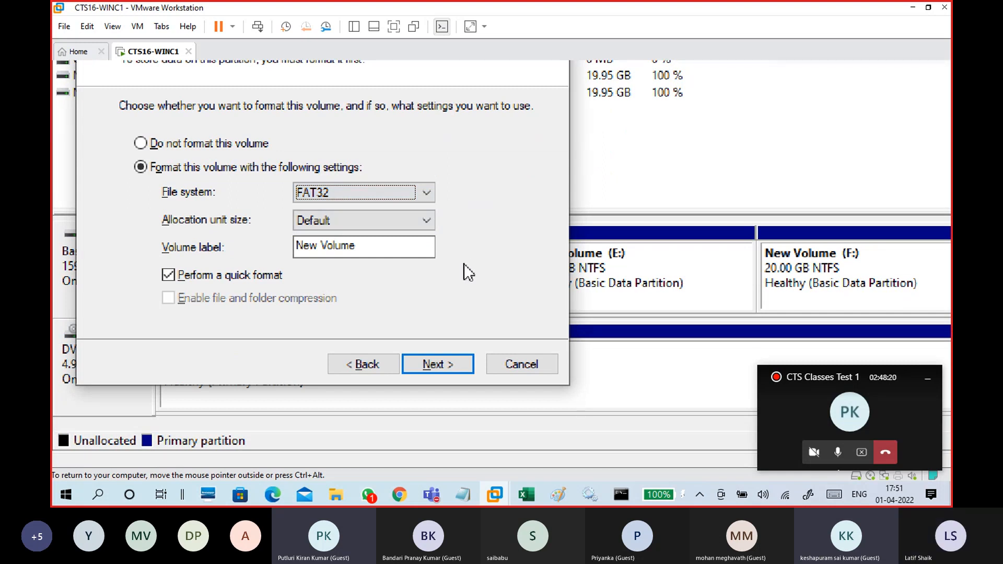
{"action": "left_click", "coordinate": [373, 190]}
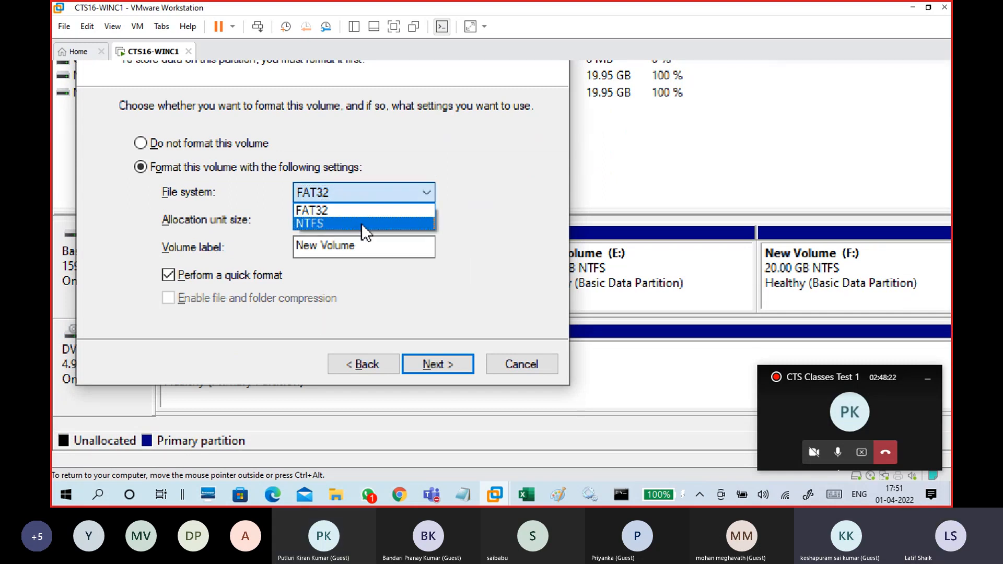
{"action": "left_click", "coordinate": [361, 224]}
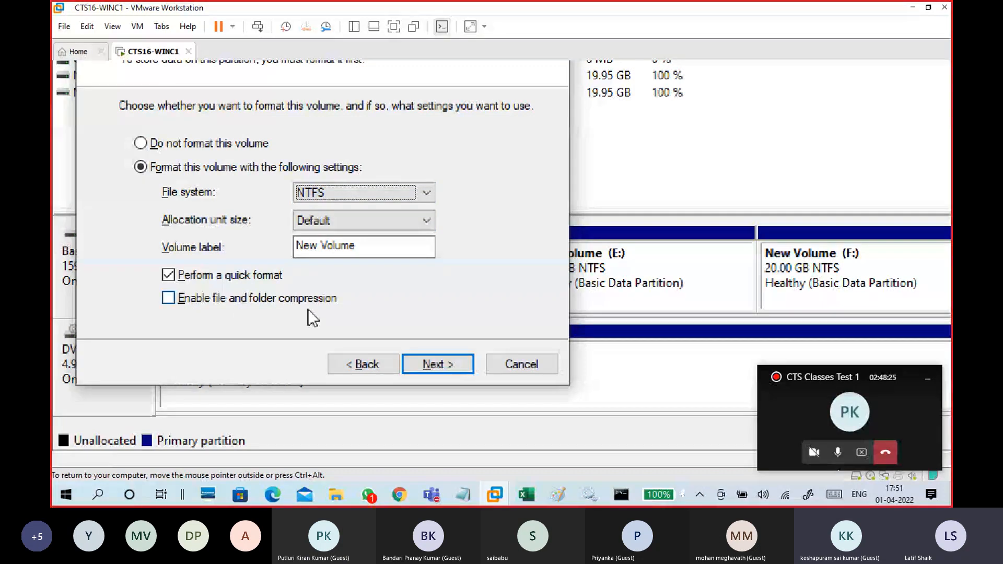
{"action": "left_click", "coordinate": [337, 193]}
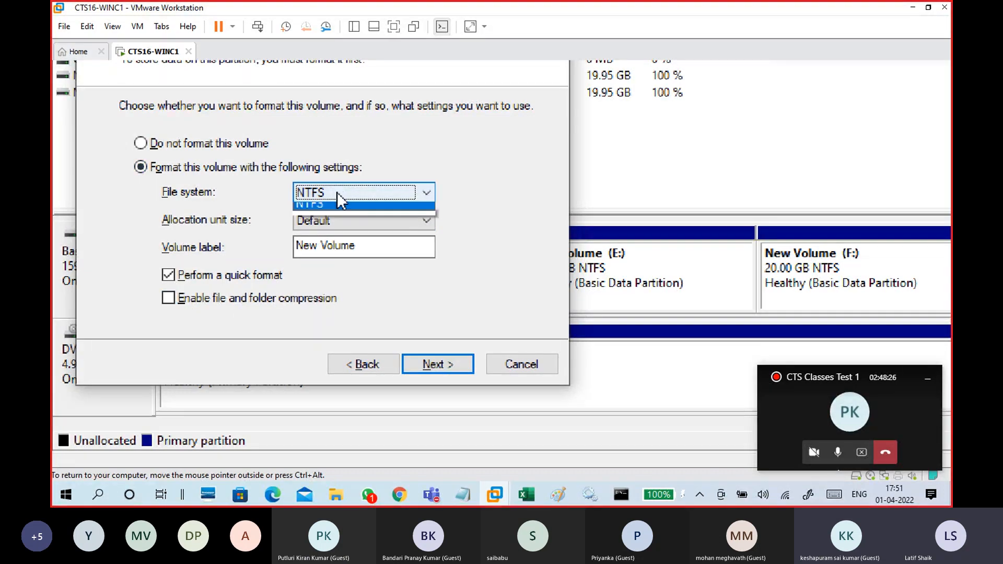
{"action": "left_click", "coordinate": [339, 212]}
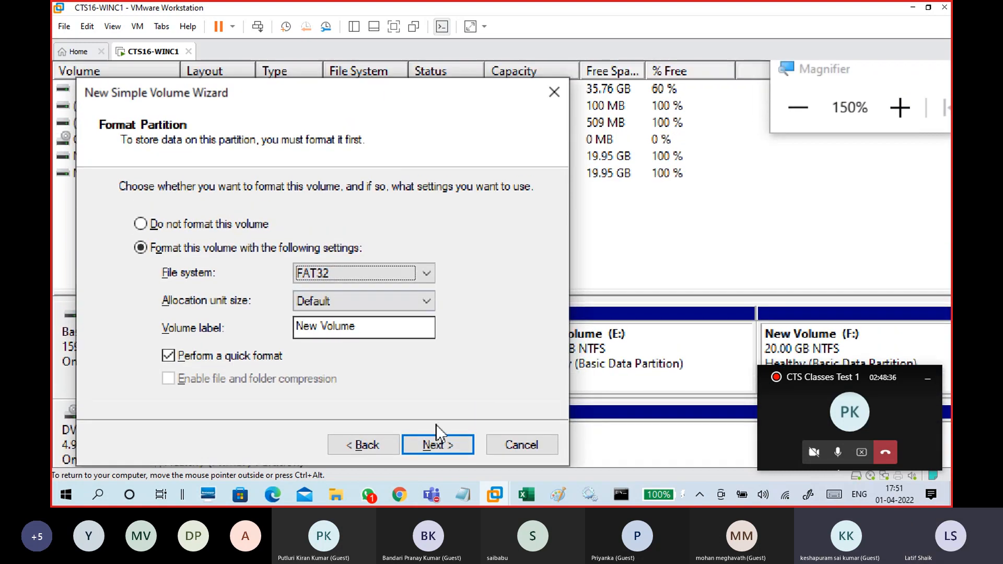
Finish the New Simple Volume Wizard to create the 20480 MB FAT32 volume.
{"action": "left_click", "coordinate": [438, 445]}
{"action": "left_click", "coordinate": [366, 445]}
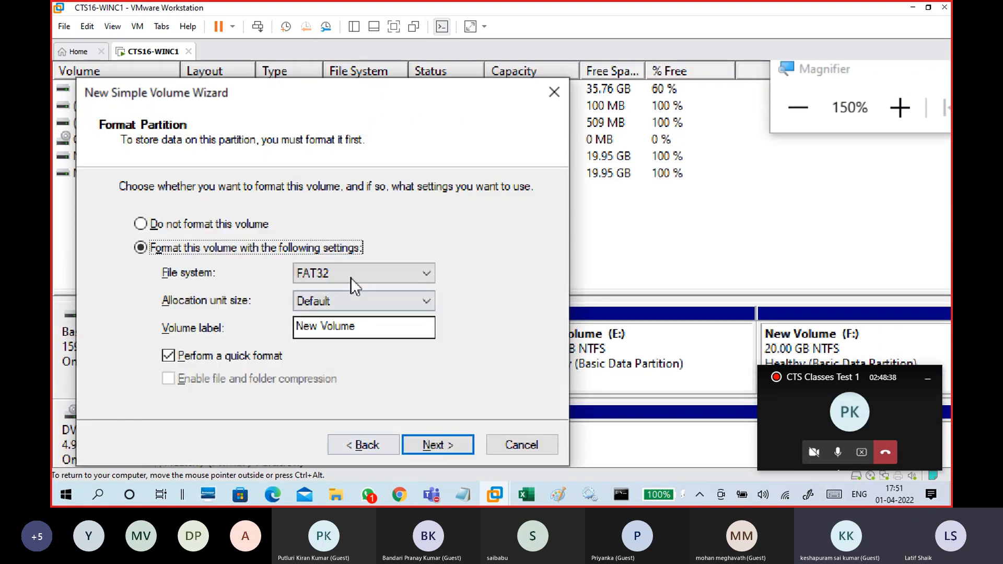
{"action": "left_click", "coordinate": [442, 445]}
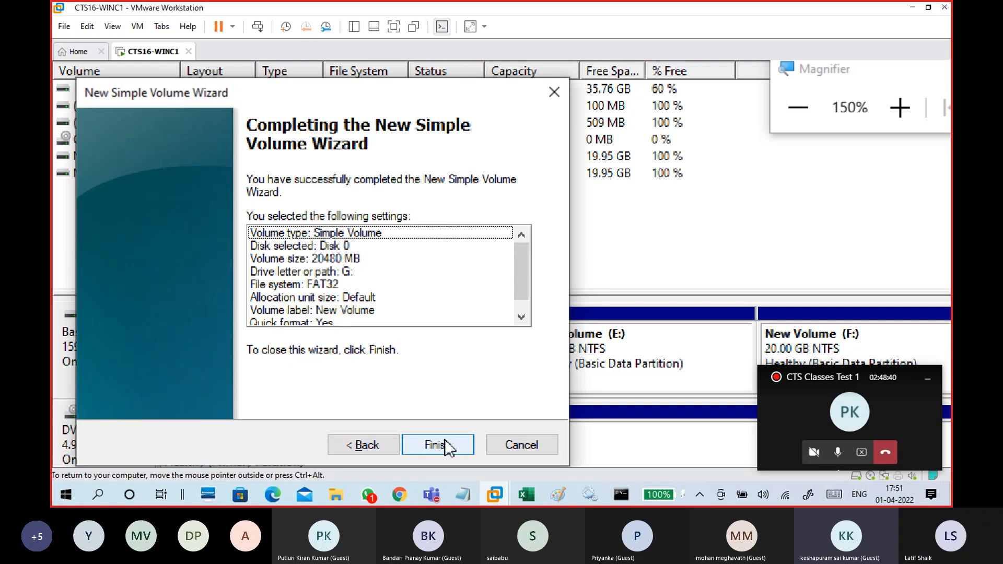
{"action": "left_click", "coordinate": [445, 443]}
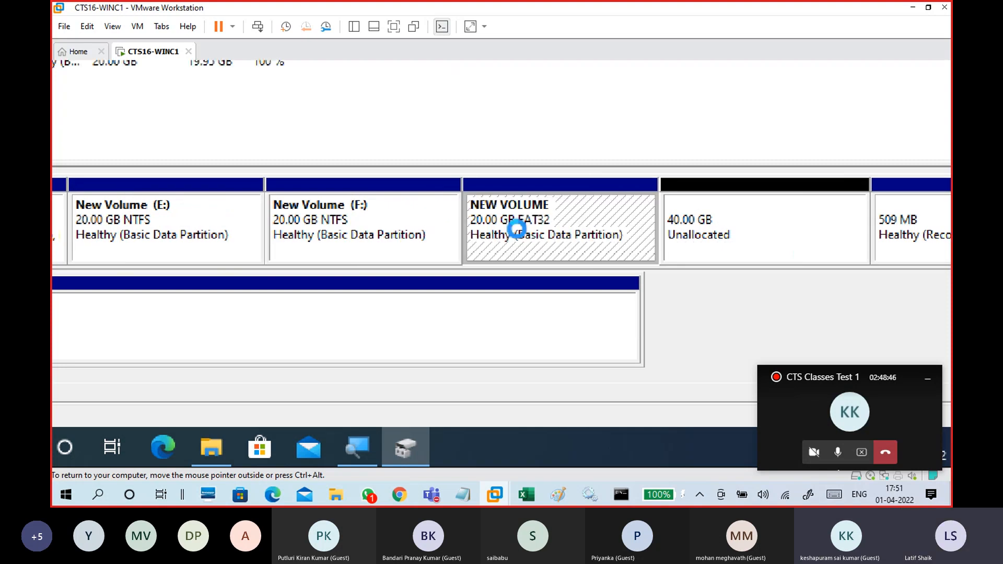
Examine the new FAT32 volume next to the NTFS volumes in the disk map.
{"action": "left_click", "coordinate": [407, 235]}
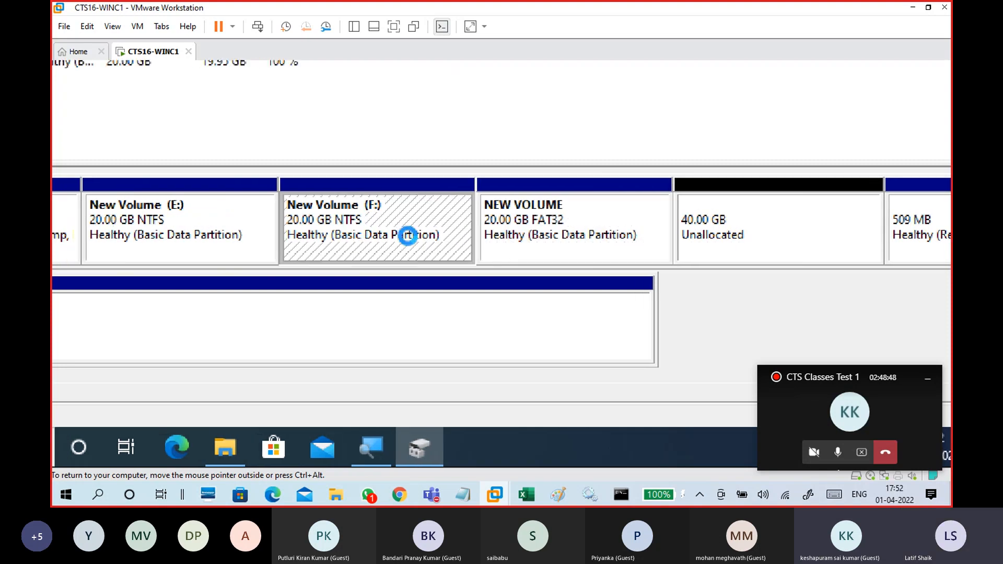
{"action": "left_click", "coordinate": [627, 219]}
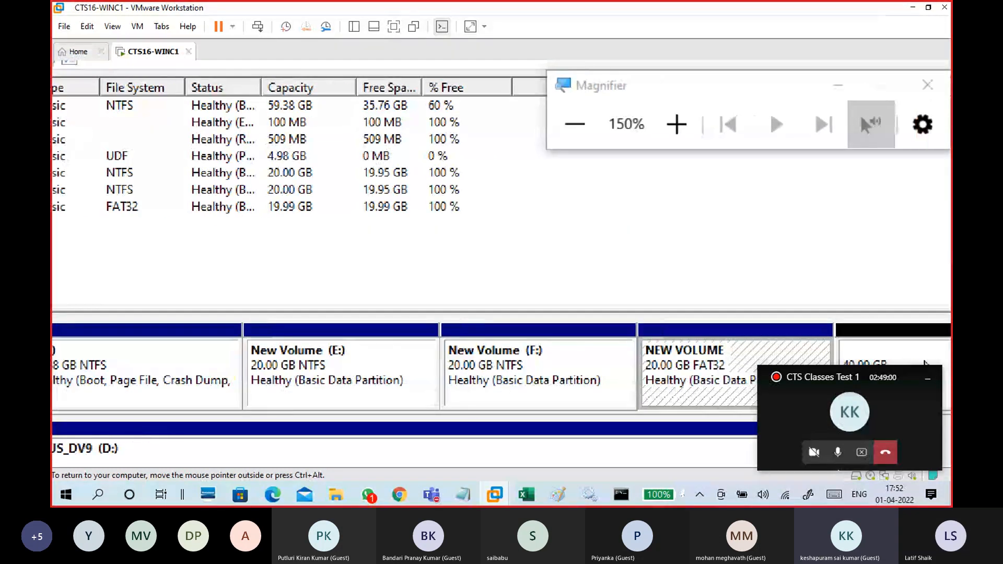
{"action": "left_click", "coordinate": [517, 124]}
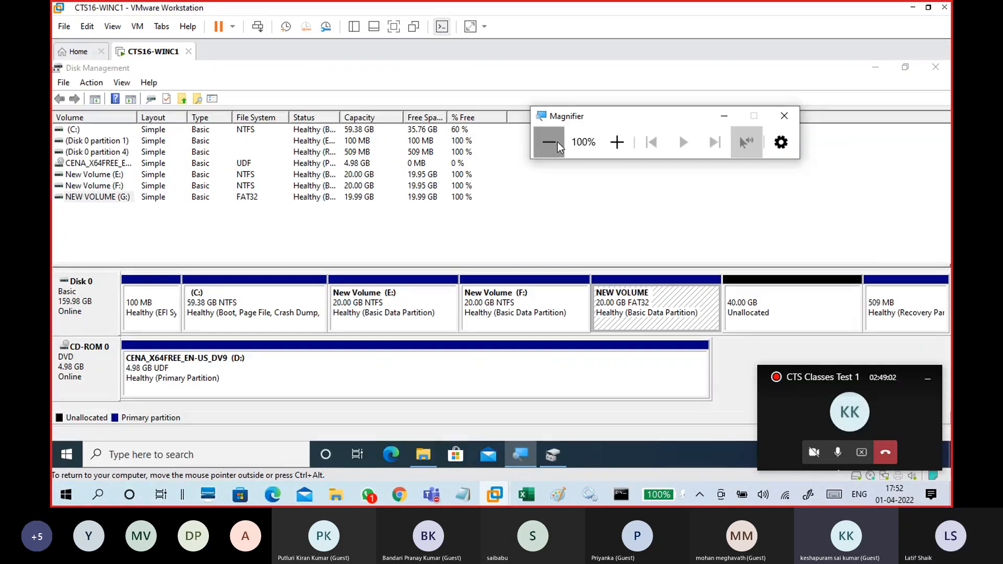
{"action": "left_click_drag", "start_coordinate": [630, 127], "coordinate": [786, 122]}
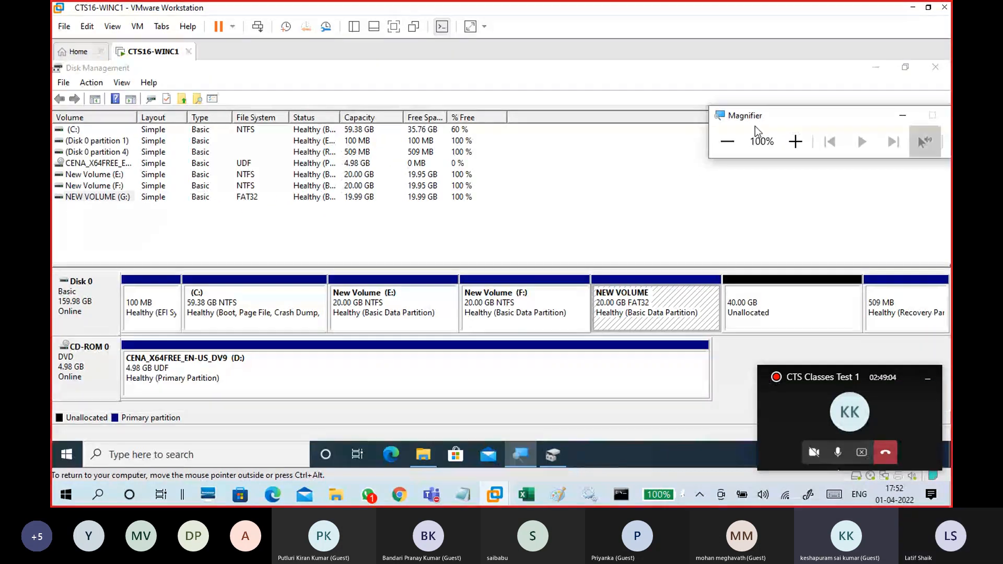
{"action": "left_click", "coordinate": [542, 215]}
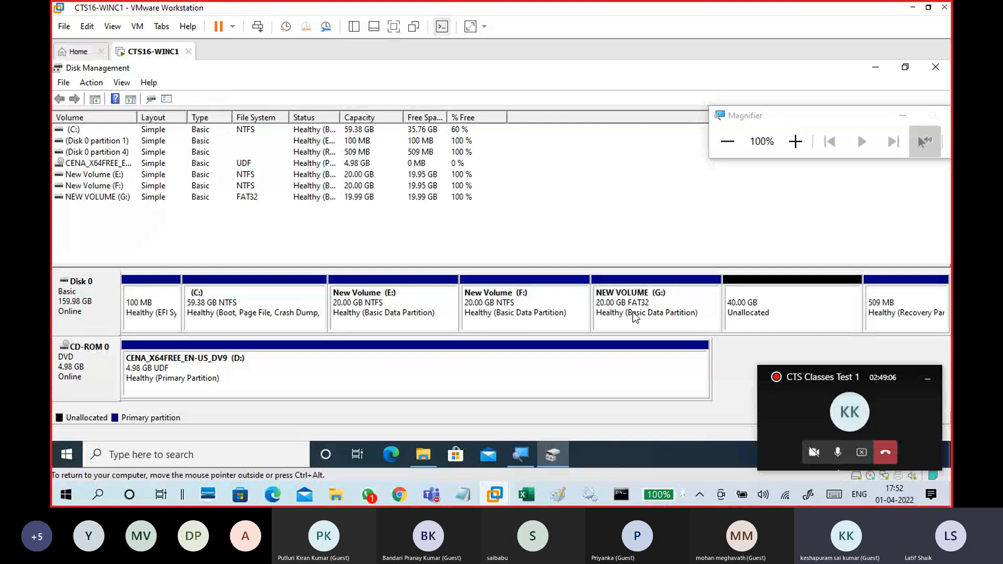
{"action": "left_click", "coordinate": [795, 141]}
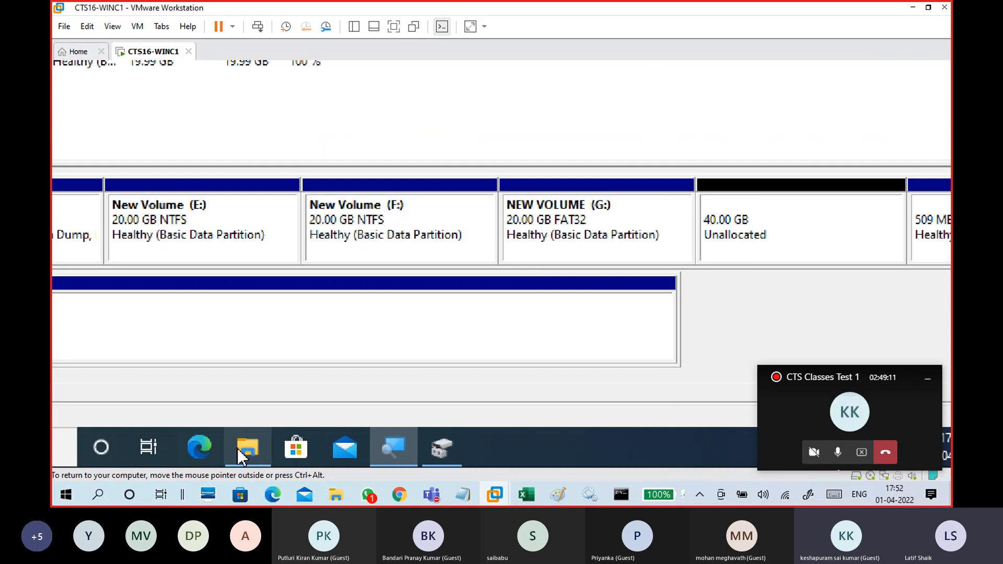
Open This PC in File Explorer and show the properties of New Volume (F:).
{"action": "left_click", "coordinate": [245, 447]}
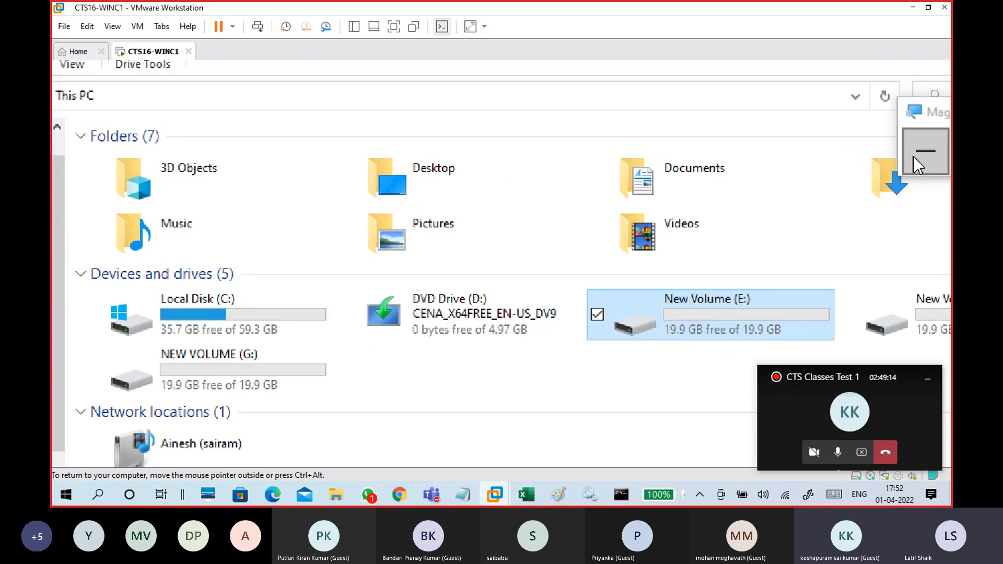
{"action": "left_click", "coordinate": [918, 156]}
{"action": "left_click", "coordinate": [904, 155]}
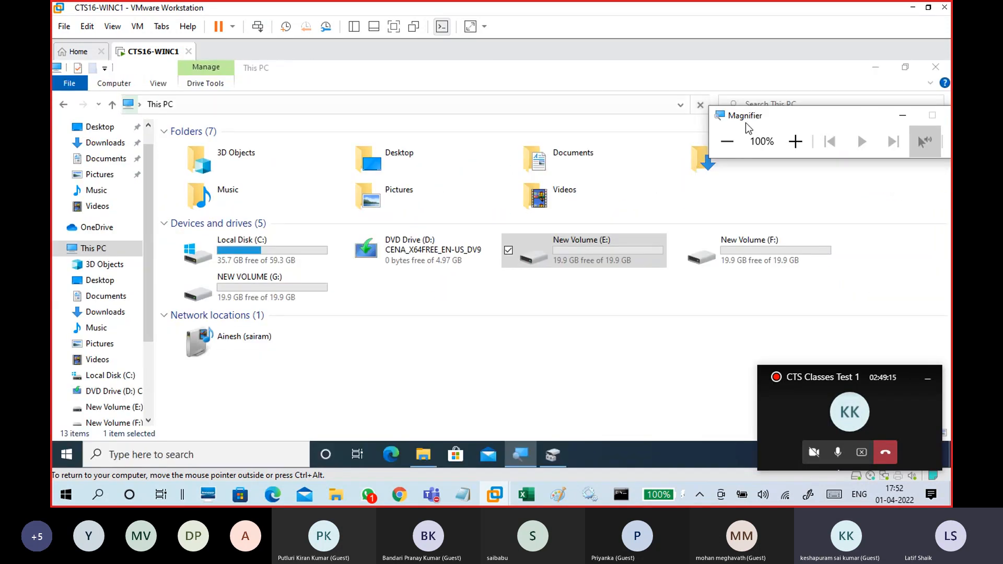
{"action": "left_click", "coordinate": [769, 265]}
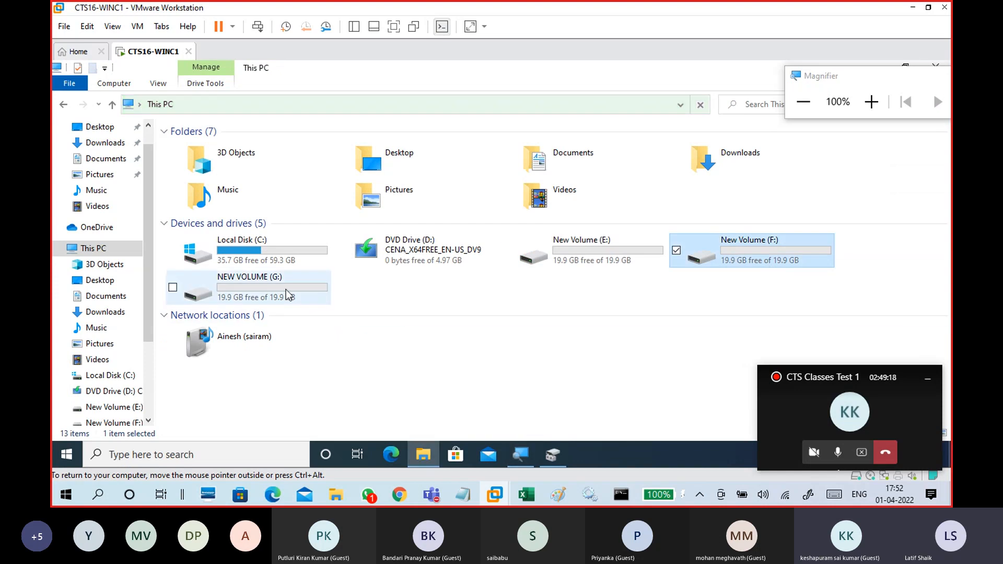
{"action": "right_click", "coordinate": [764, 251]}
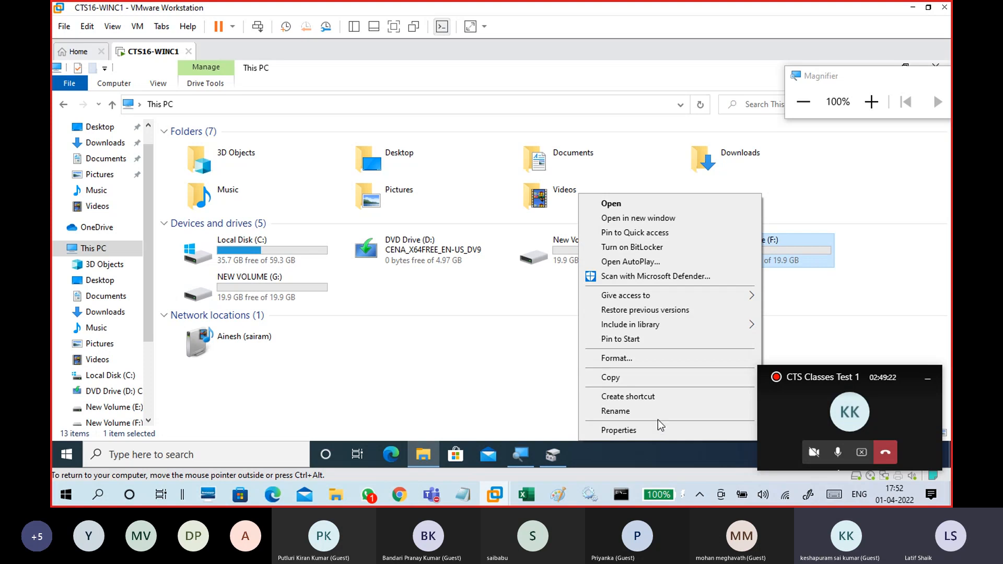
{"action": "left_click", "coordinate": [641, 430]}
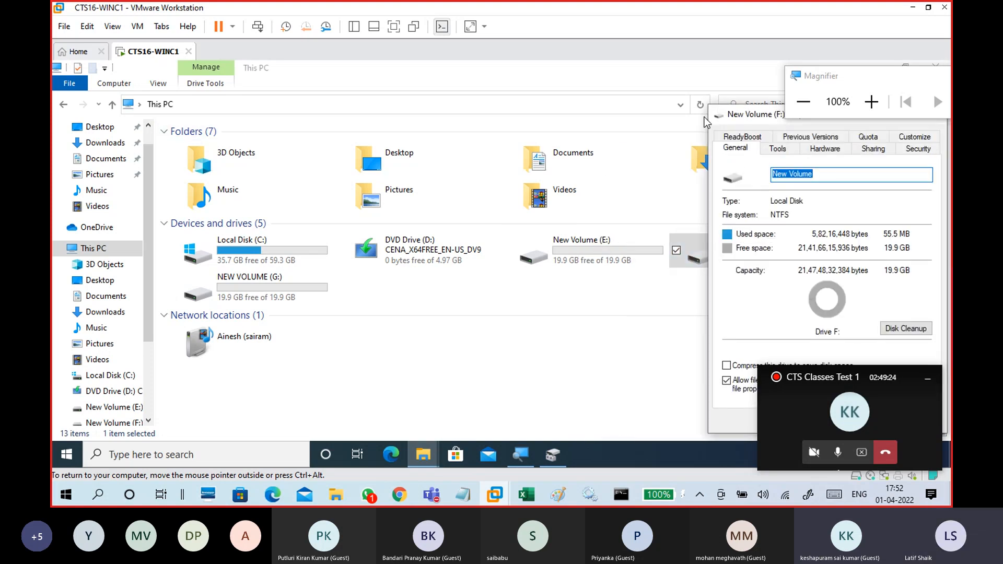
{"action": "left_click_drag", "start_coordinate": [749, 119], "coordinate": [690, 84]}
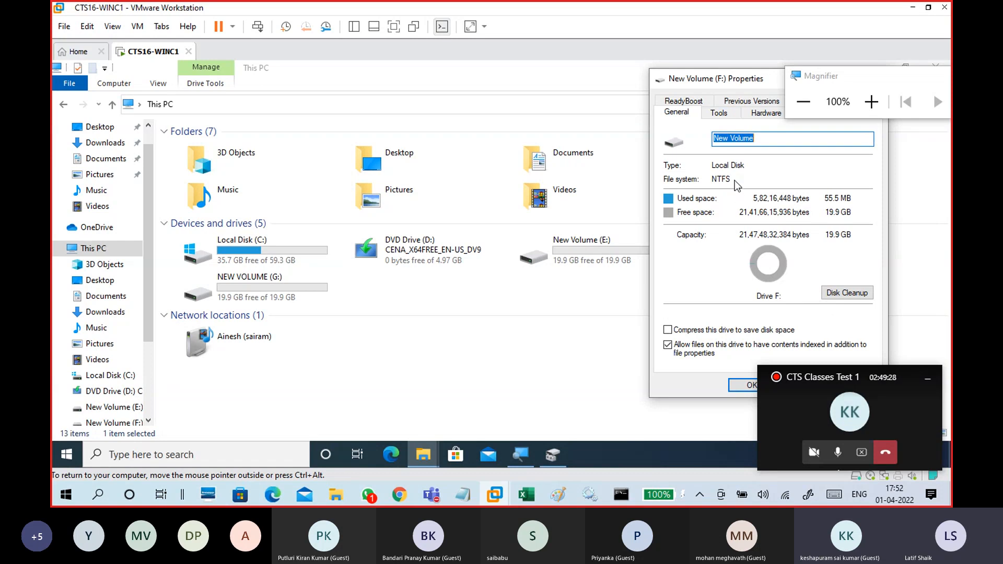
Open the properties of NEW VOLUME (G:) to view its file system.
{"action": "left_click", "coordinate": [303, 295]}
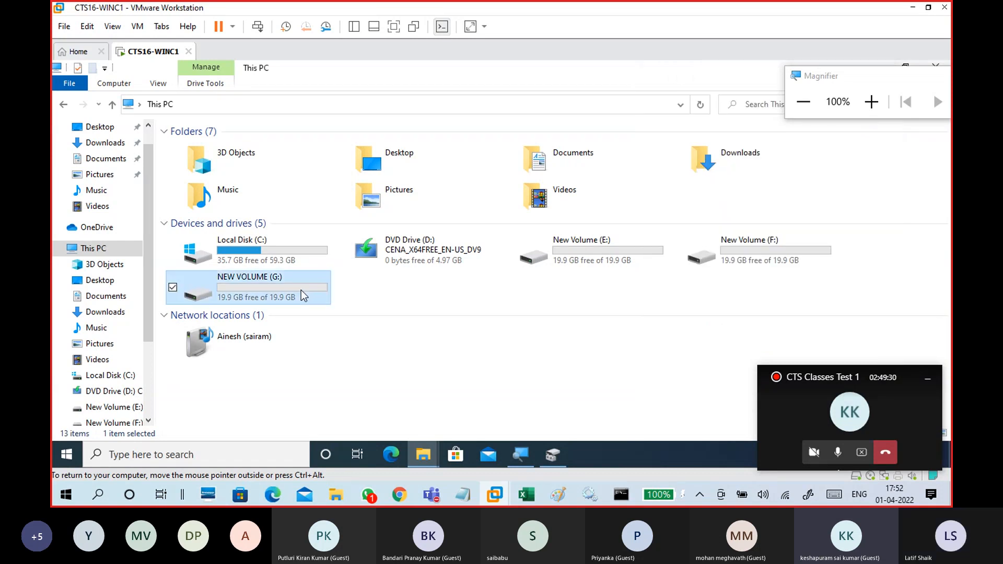
{"action": "right_click", "coordinate": [303, 296]}
{"action": "left_click", "coordinate": [178, 430]}
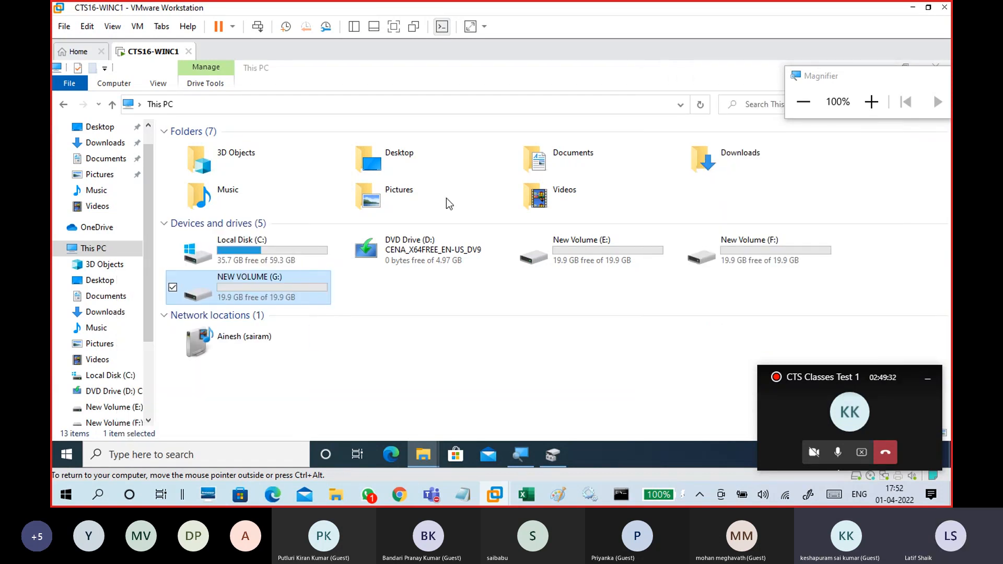
{"action": "left_click_drag", "start_coordinate": [445, 115], "coordinate": [451, 91]}
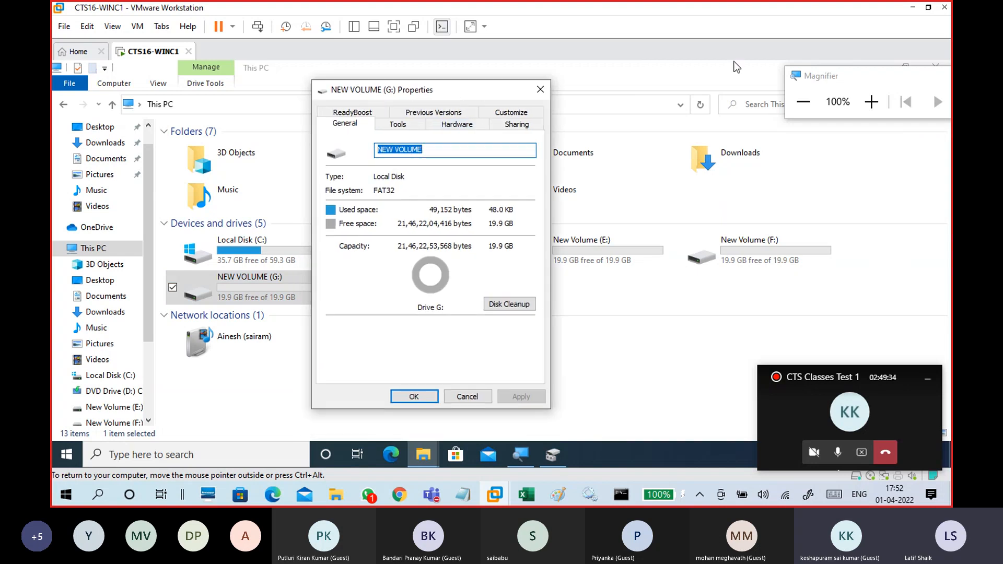
{"action": "left_click_drag", "start_coordinate": [843, 64], "coordinate": [893, 166]}
{"action": "left_click", "coordinate": [335, 127]}
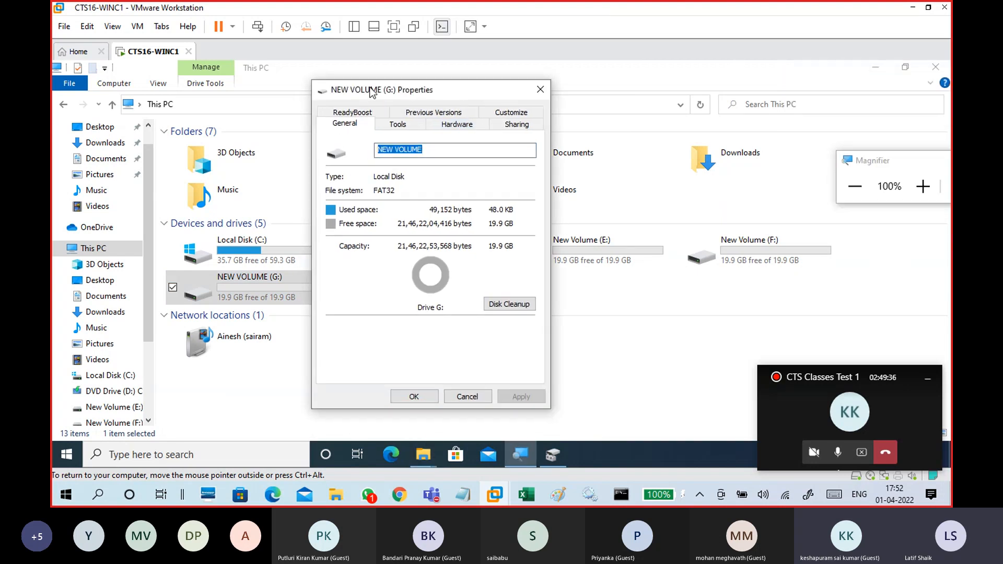
{"action": "left_click", "coordinate": [876, 68]}
Place the G: and F: properties dialogs side by side on the desktop to compare FAT32 and NTFS.
{"action": "left_click_drag", "start_coordinate": [457, 90], "coordinate": [426, 71]}
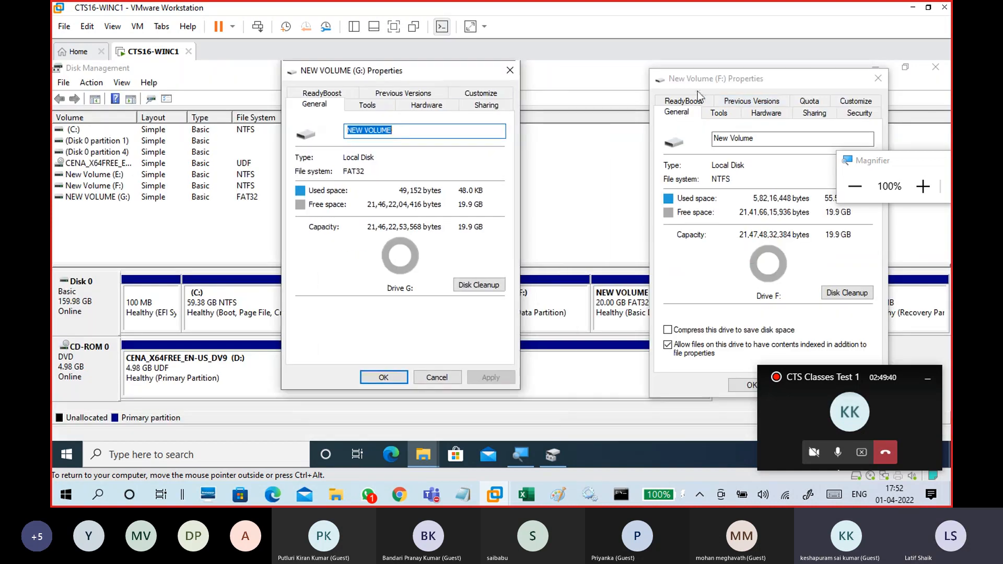
{"action": "left_click_drag", "start_coordinate": [823, 85], "coordinate": [771, 121]}
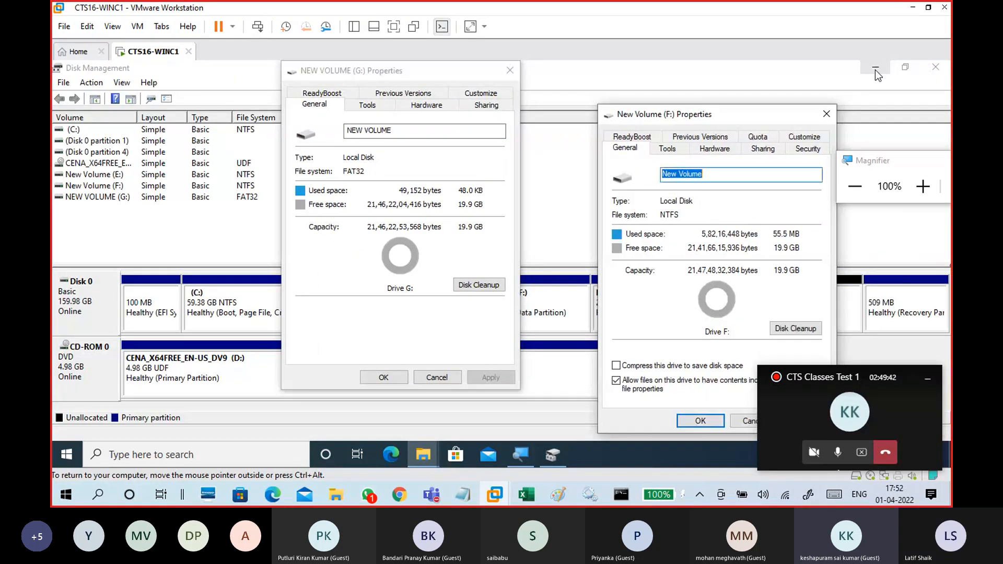
{"action": "left_click", "coordinate": [876, 68]}
{"action": "left_click_drag", "start_coordinate": [652, 113], "coordinate": [579, 76]}
{"action": "left_click_drag", "start_coordinate": [456, 77], "coordinate": [422, 93]}
{"action": "left_click_drag", "start_coordinate": [583, 80], "coordinate": [558, 86]}
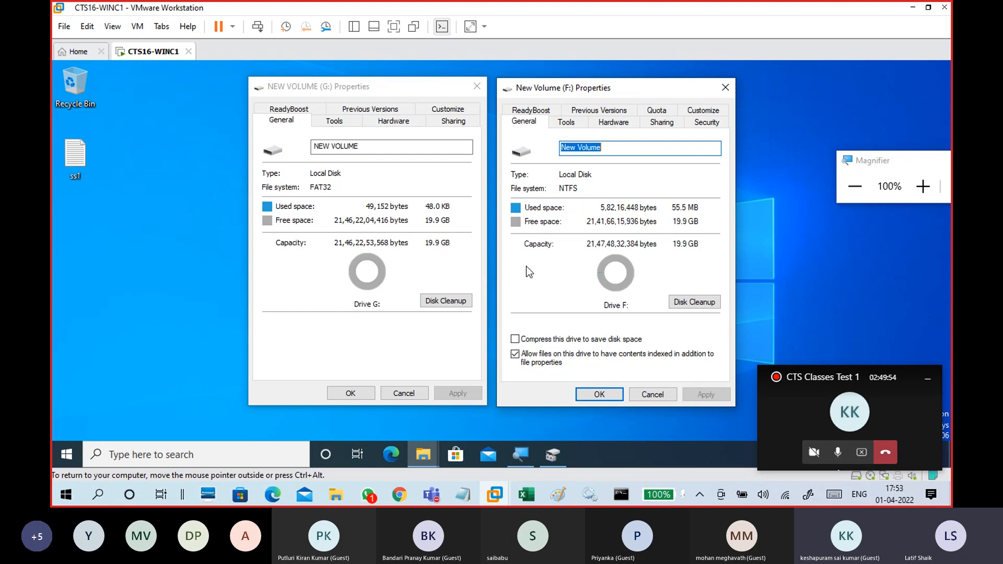
{"action": "left_click", "coordinate": [367, 92]}
{"action": "left_click", "coordinate": [592, 87]}
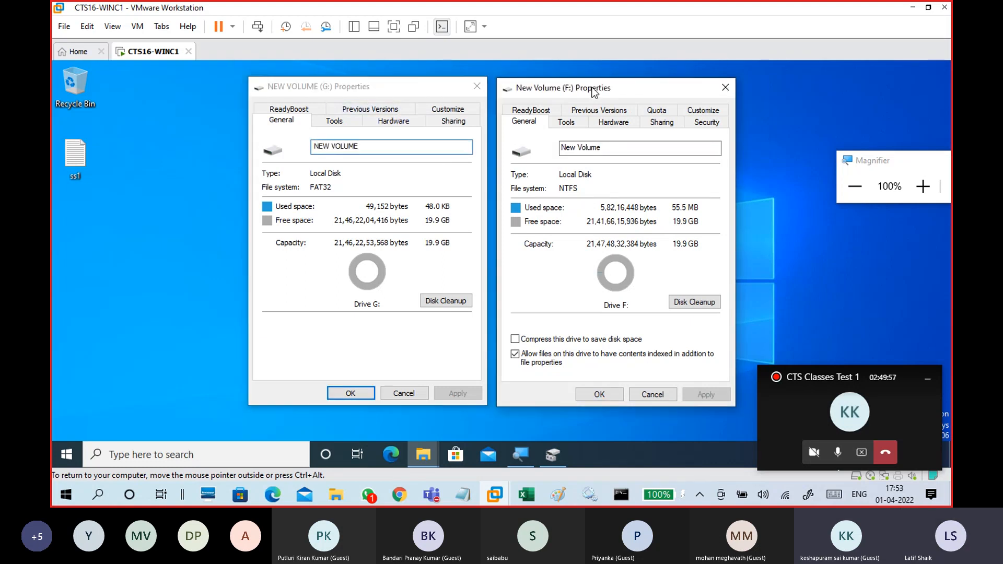
{"action": "left_click", "coordinate": [410, 101]}
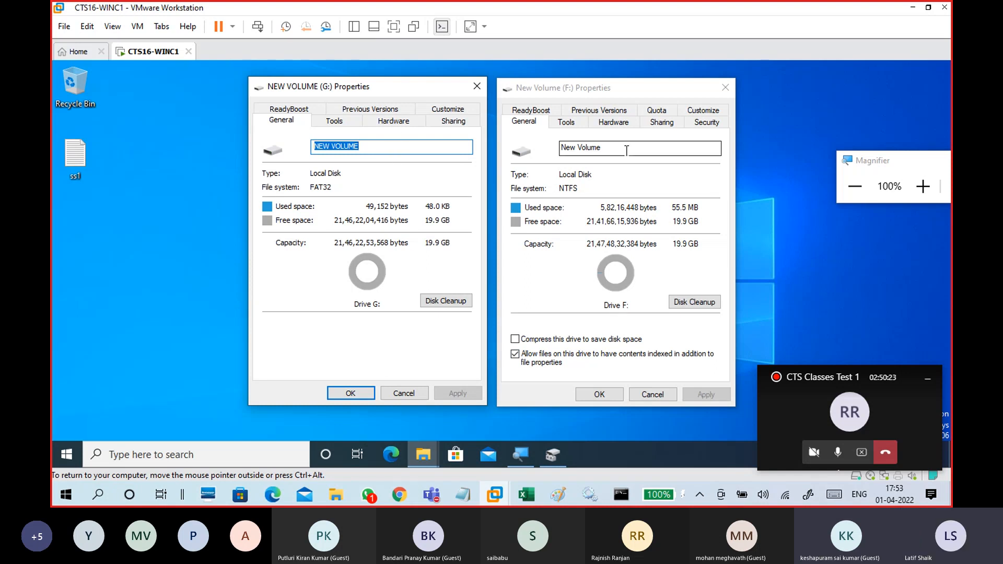
Examine the Quota and Security tabs available in the NTFS volume's properties.
{"action": "left_click", "coordinate": [656, 111]}
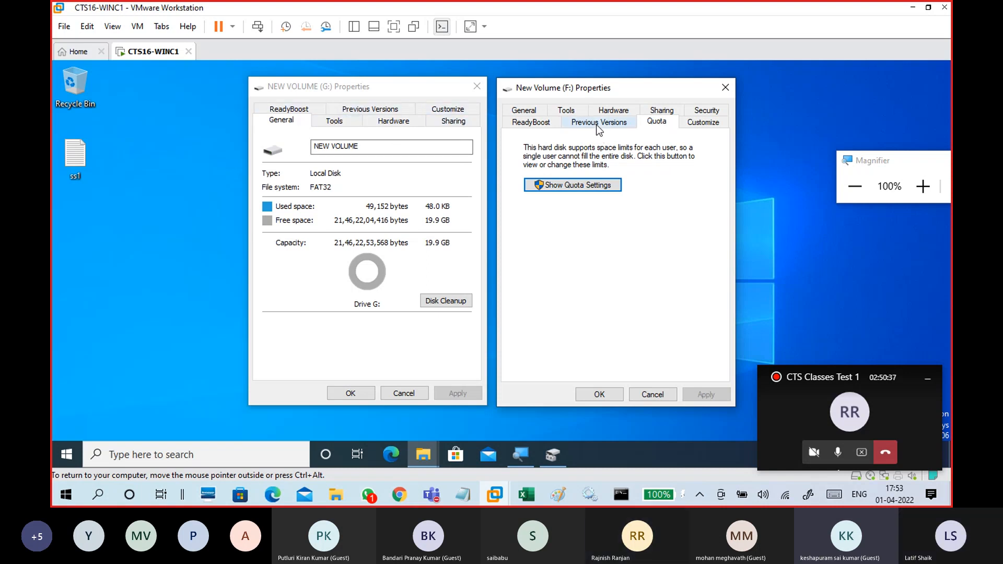
{"action": "left_click", "coordinate": [703, 110]}
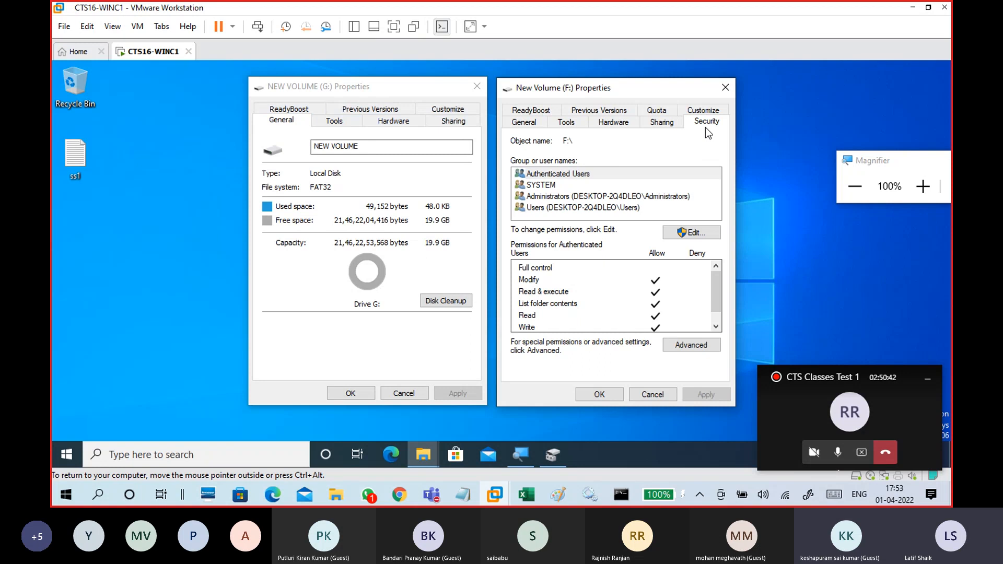
{"action": "left_click", "coordinate": [650, 112]}
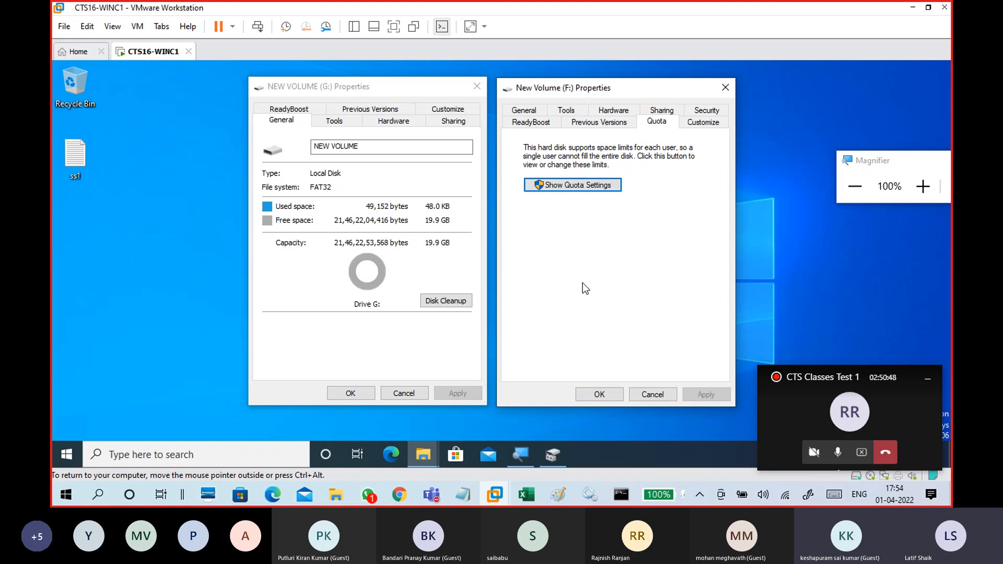
{"action": "key", "text": "ctrl+alt"}
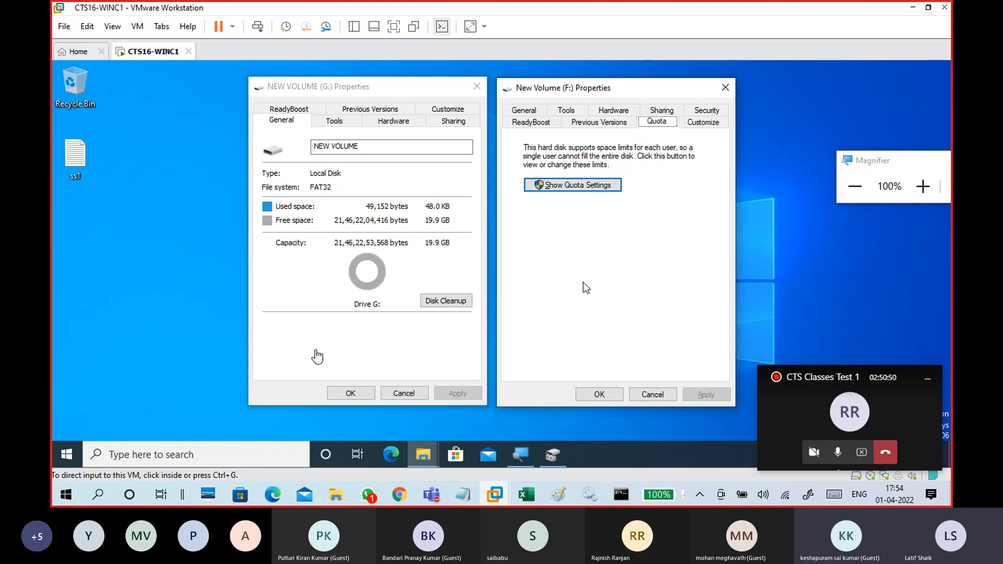
{"action": "left_click", "coordinate": [592, 278]}
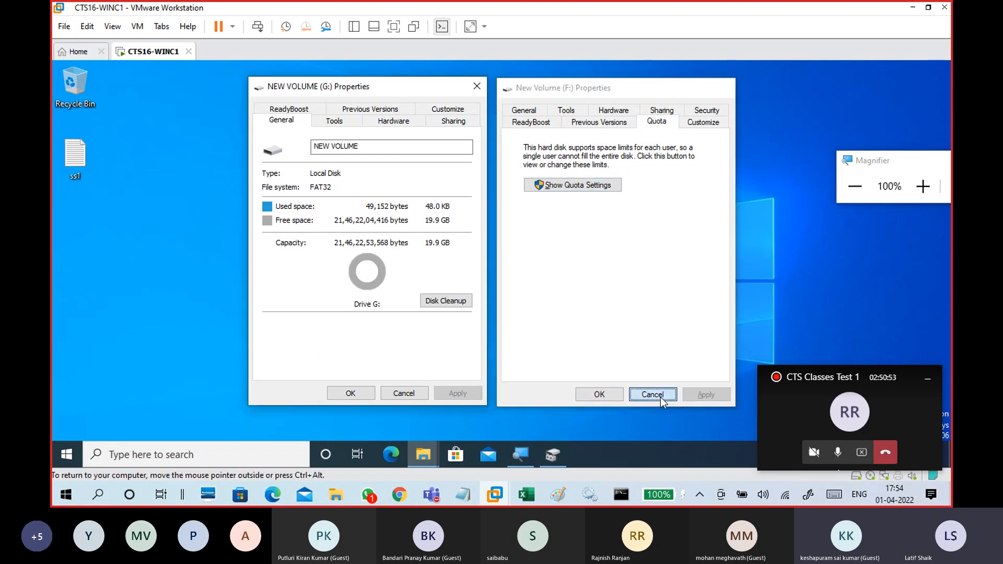
Close both volume properties dialogs and open NEW VOLUME (G:) in File Explorer.
{"action": "left_click", "coordinate": [659, 397]}
{"action": "left_click", "coordinate": [402, 396]}
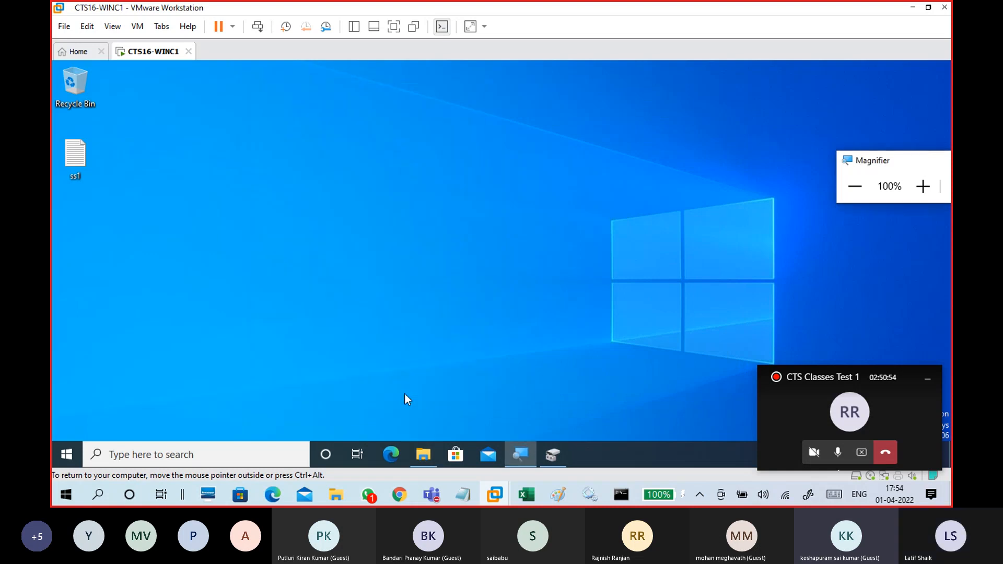
{"action": "left_click", "coordinate": [423, 455]}
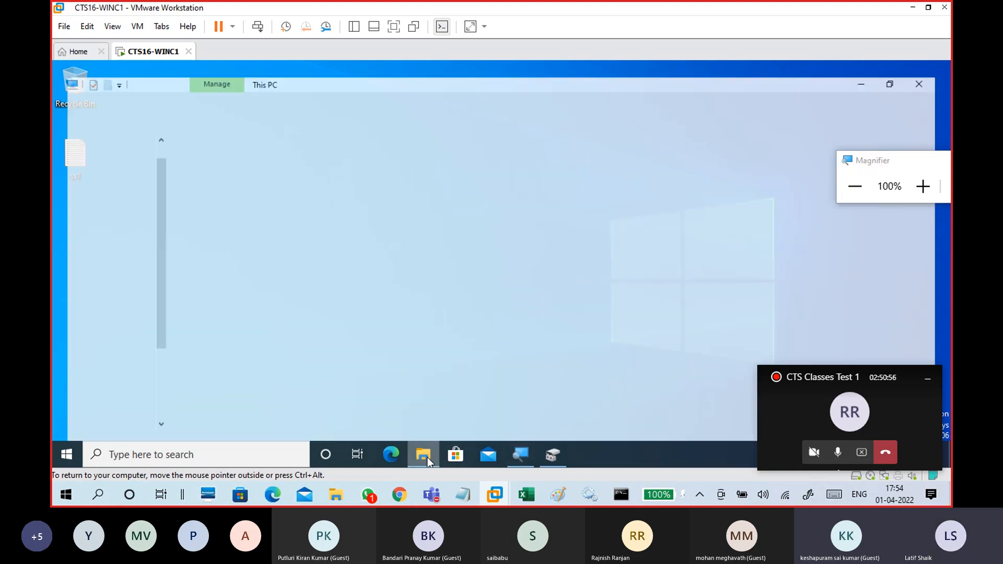
{"action": "double_click", "coordinate": [293, 291]}
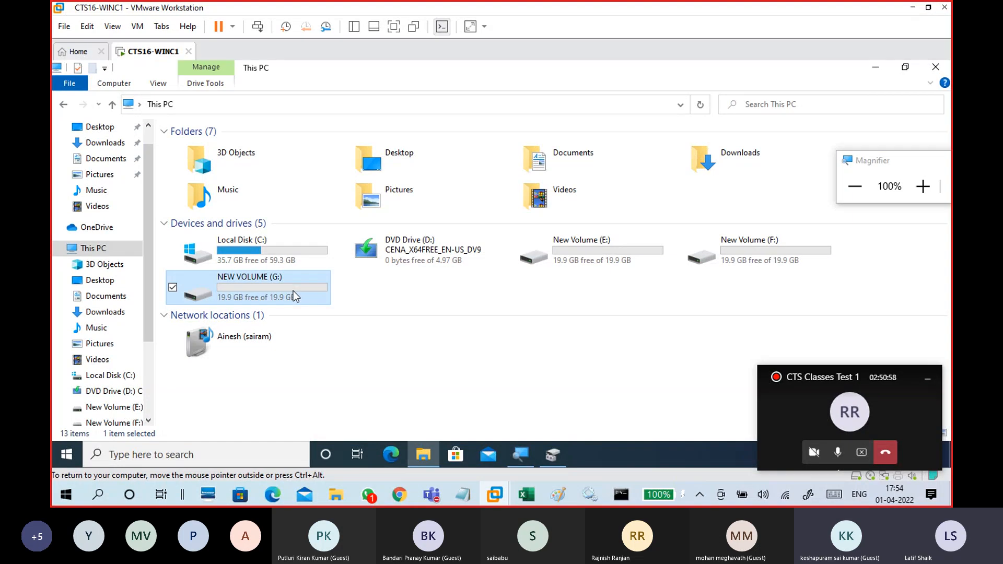
Create a new text document named ff on the G: drive.
{"action": "right_click", "coordinate": [295, 197]}
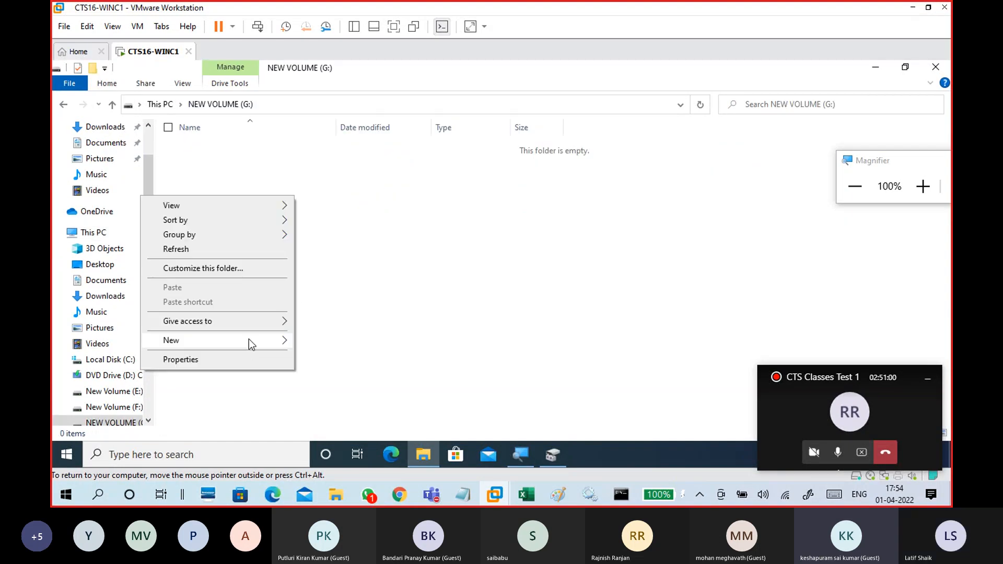
{"action": "mouse_move", "coordinate": [287, 340]}
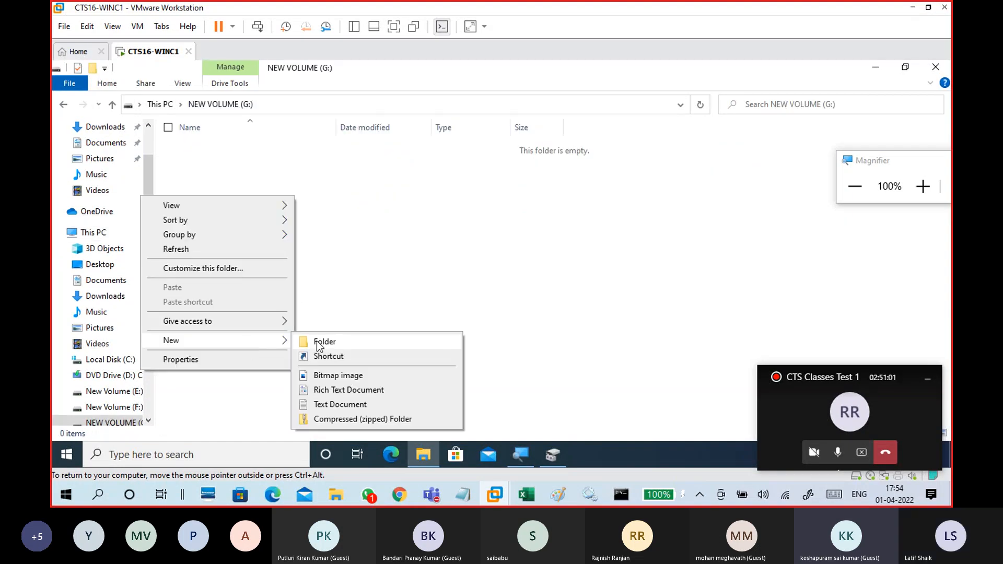
{"action": "left_click", "coordinate": [331, 405]}
{"action": "type", "text": "ss"}
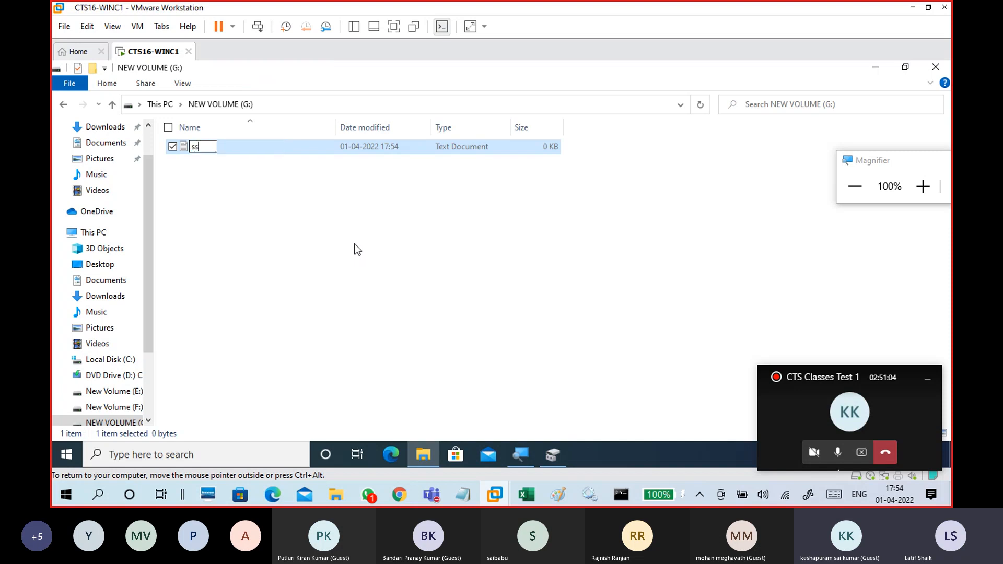
{"action": "key", "text": "BackSpace"}
{"action": "key", "text": "BackSpace"}
{"action": "type", "text": "ff"}
{"action": "left_click", "coordinate": [207, 185]}
Examine the ff file's properties, including its Details tab and Advanced Attributes, then close them without changes.
{"action": "double_click", "coordinate": [178, 148]}
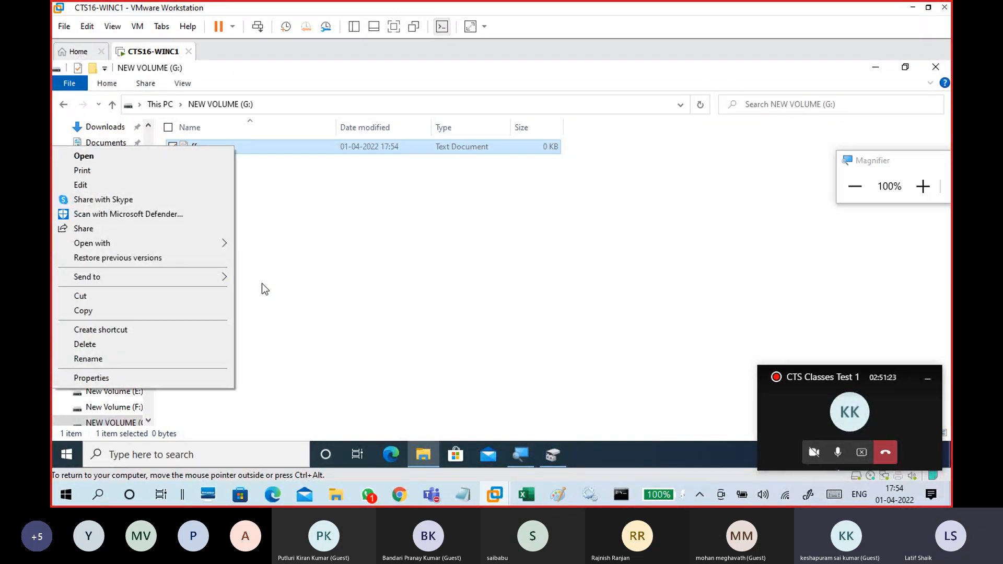
{"action": "left_click", "coordinate": [197, 378]}
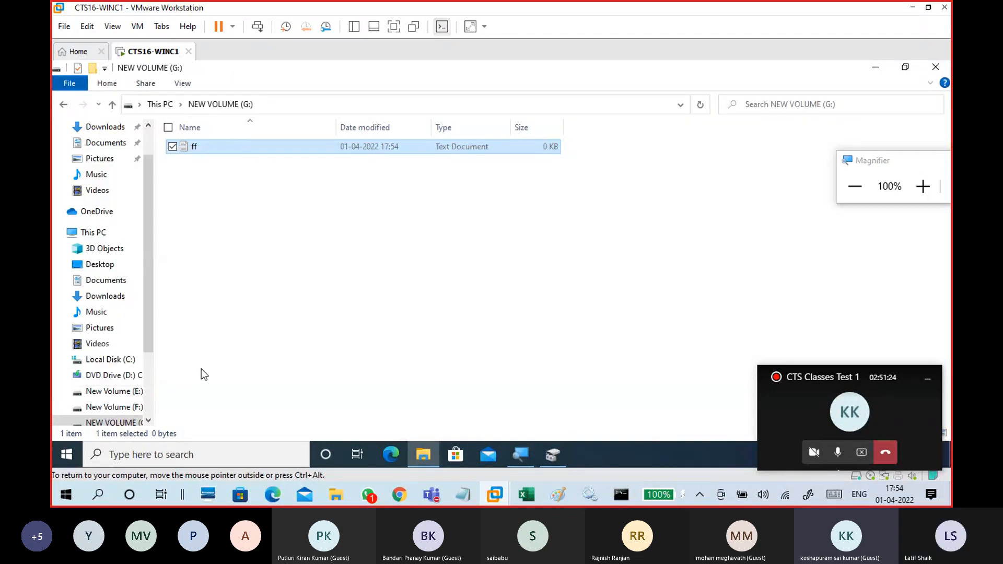
{"action": "left_click_drag", "start_coordinate": [300, 110], "coordinate": [426, 72]}
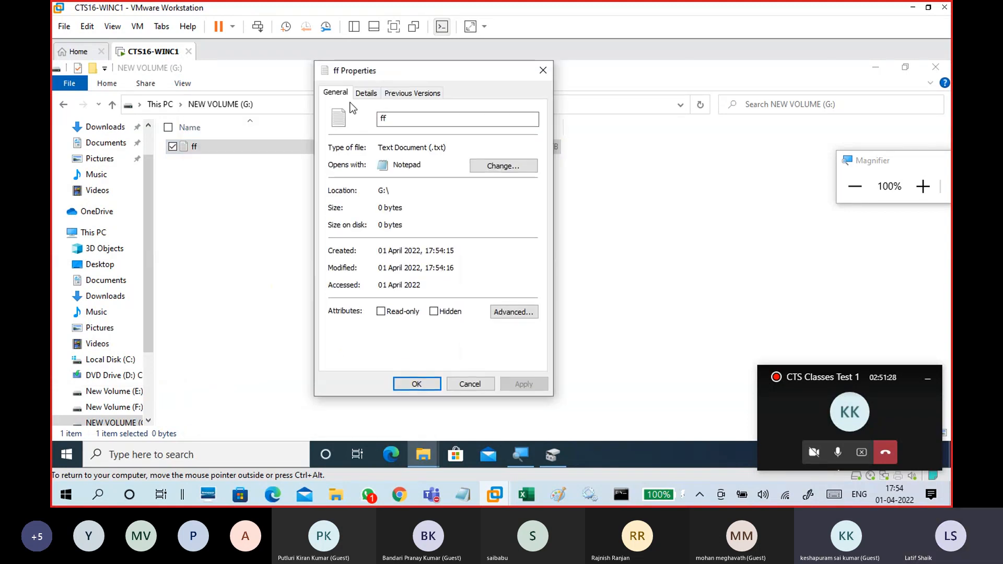
{"action": "left_click", "coordinate": [371, 97]}
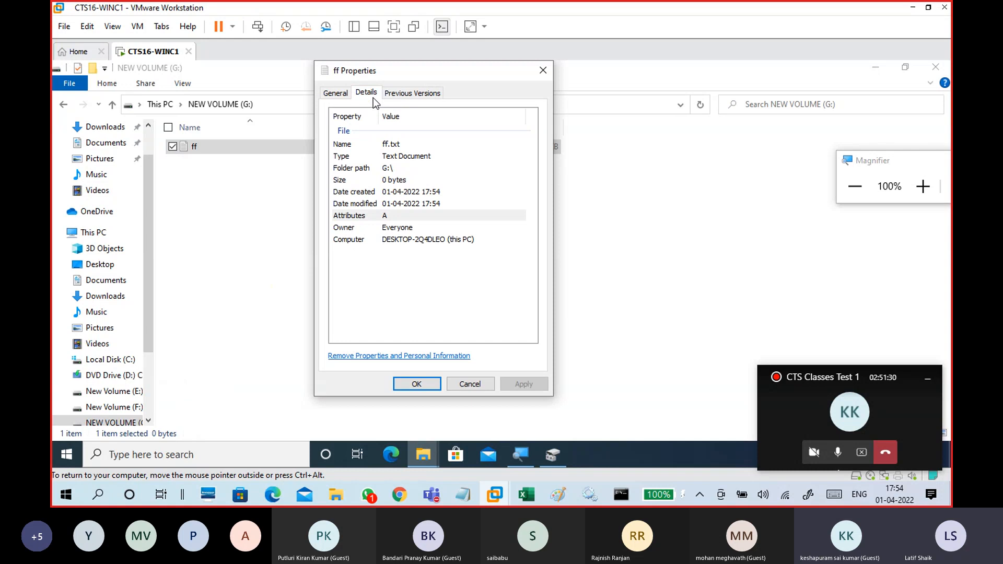
{"action": "left_click", "coordinate": [414, 93]}
{"action": "left_click", "coordinate": [336, 93]}
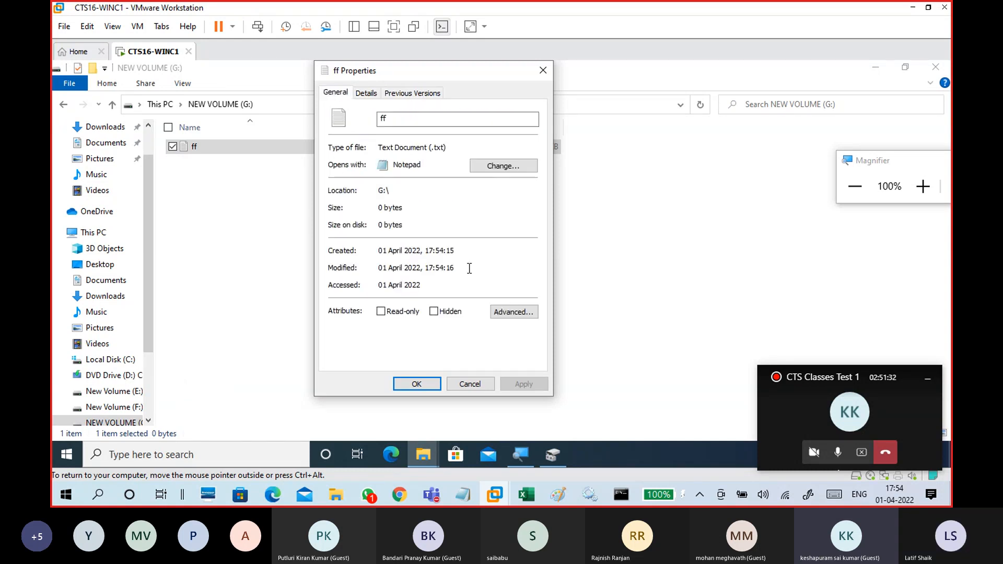
{"action": "left_click", "coordinate": [495, 314]}
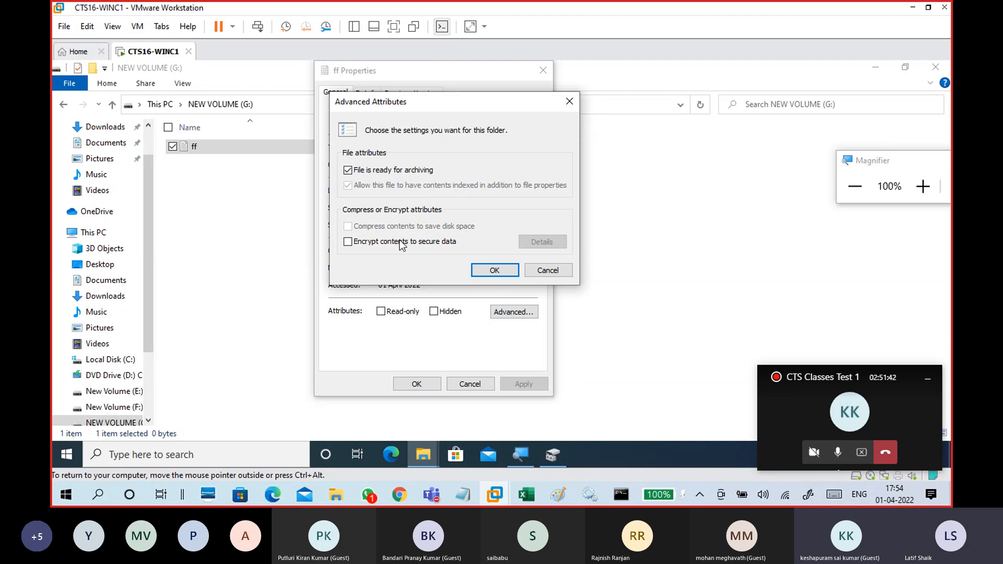
{"action": "left_click", "coordinate": [547, 271]}
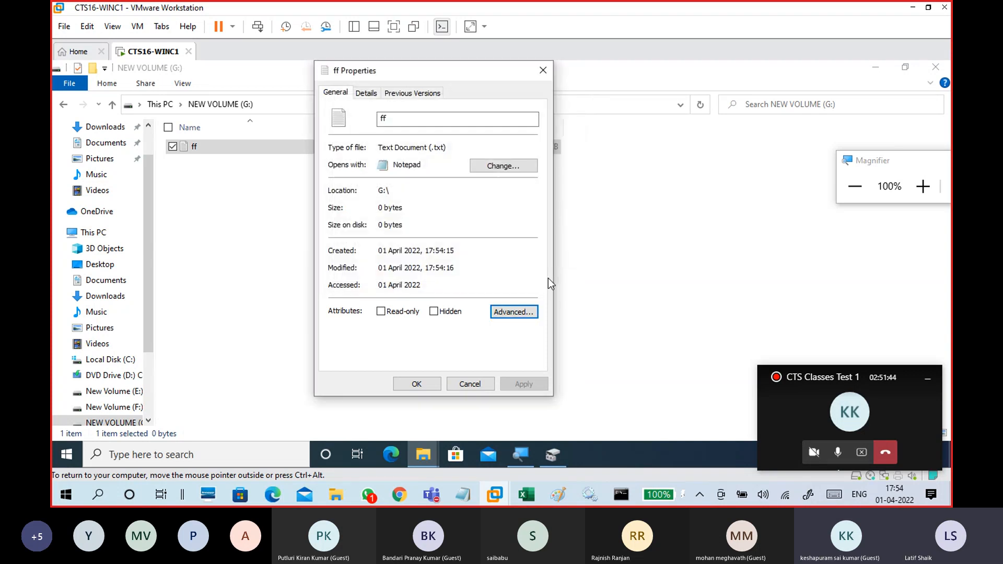
{"action": "left_click", "coordinate": [477, 385]}
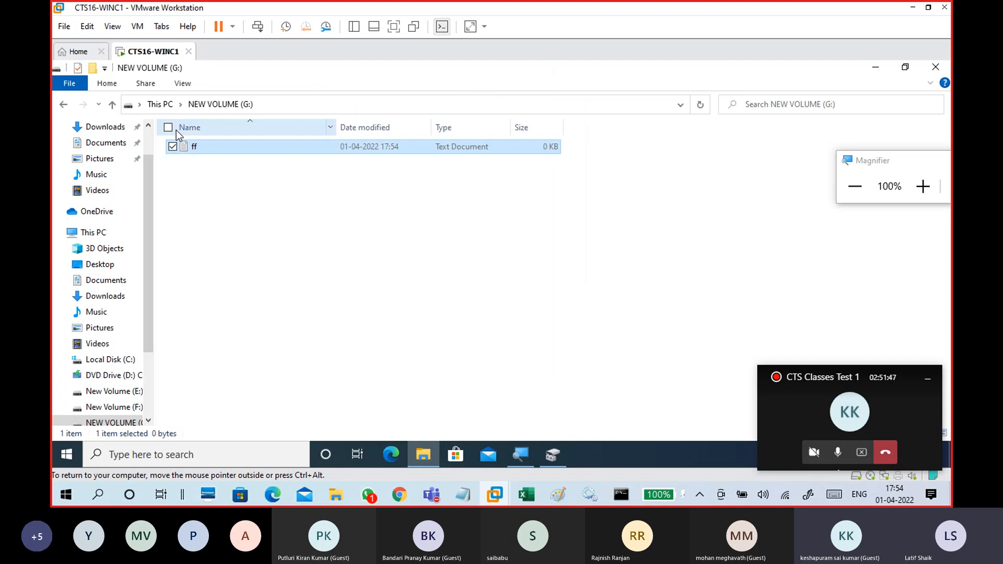
Open New Volume (F:) and create a new text document named nn there.
{"action": "left_click", "coordinate": [165, 104]}
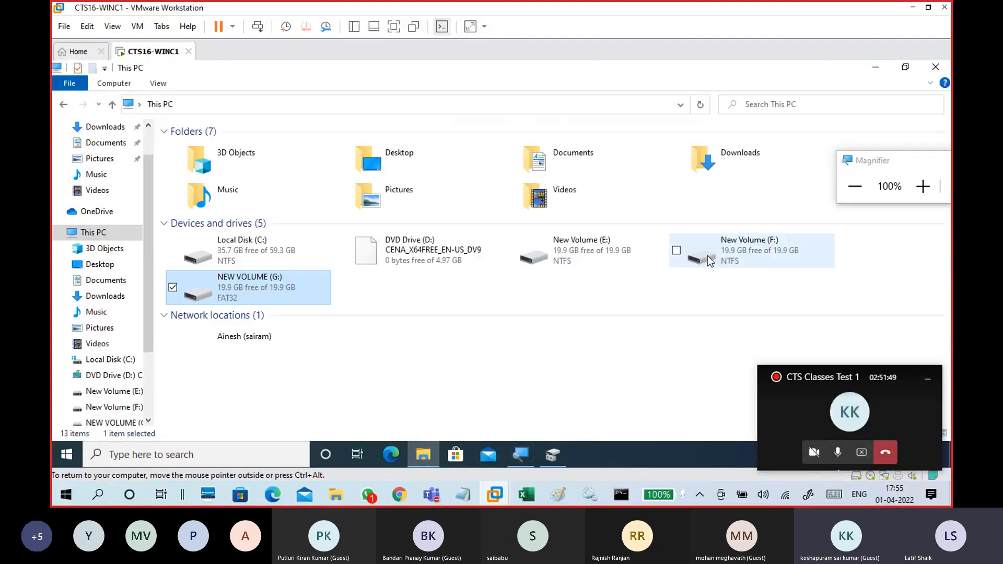
{"action": "left_click", "coordinate": [716, 256]}
{"action": "double_click", "coordinate": [719, 253]}
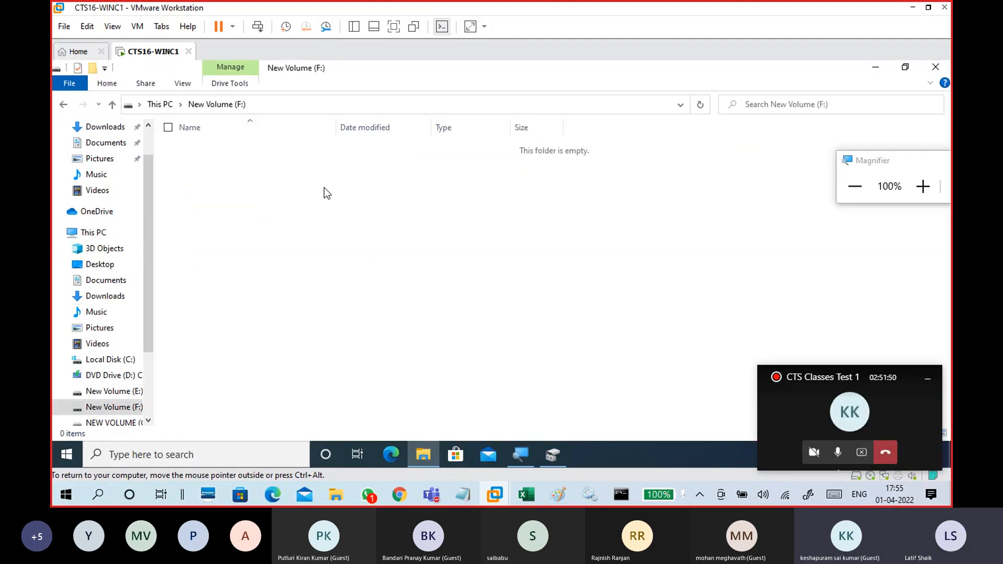
{"action": "right_click", "coordinate": [310, 181]}
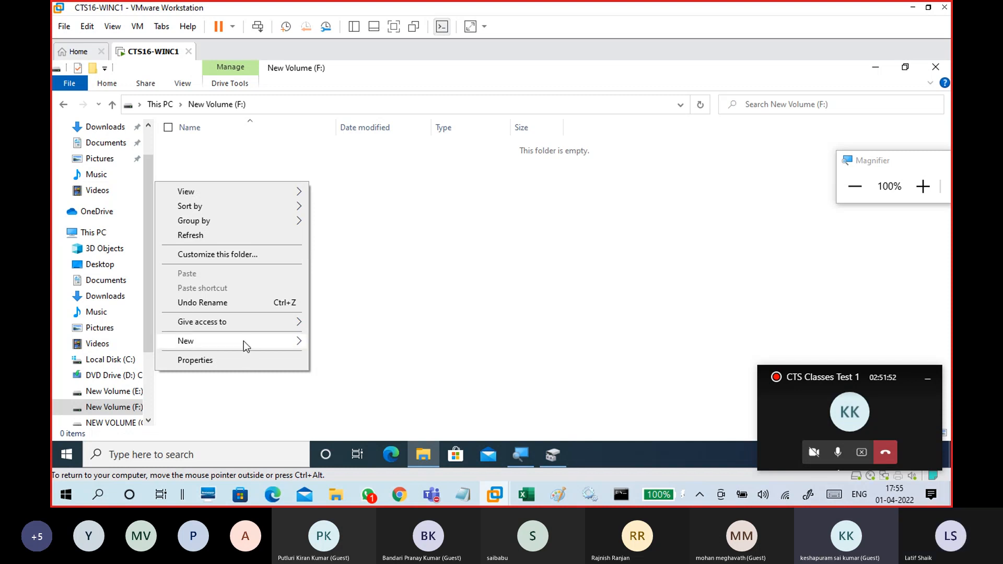
{"action": "mouse_move", "coordinate": [243, 341]}
{"action": "left_click", "coordinate": [354, 405]}
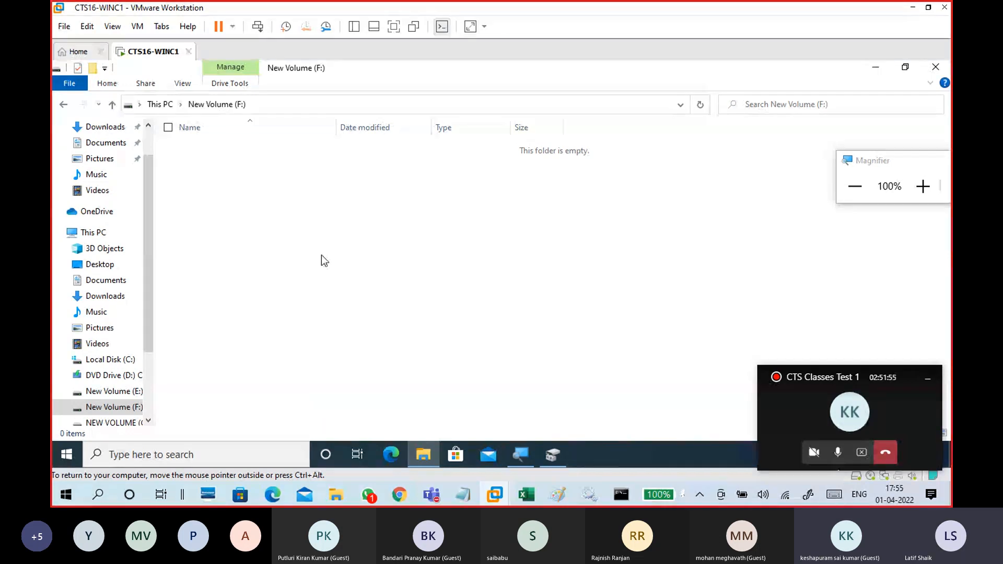
{"action": "type", "text": "nn"}
{"action": "left_click", "coordinate": [321, 247]}
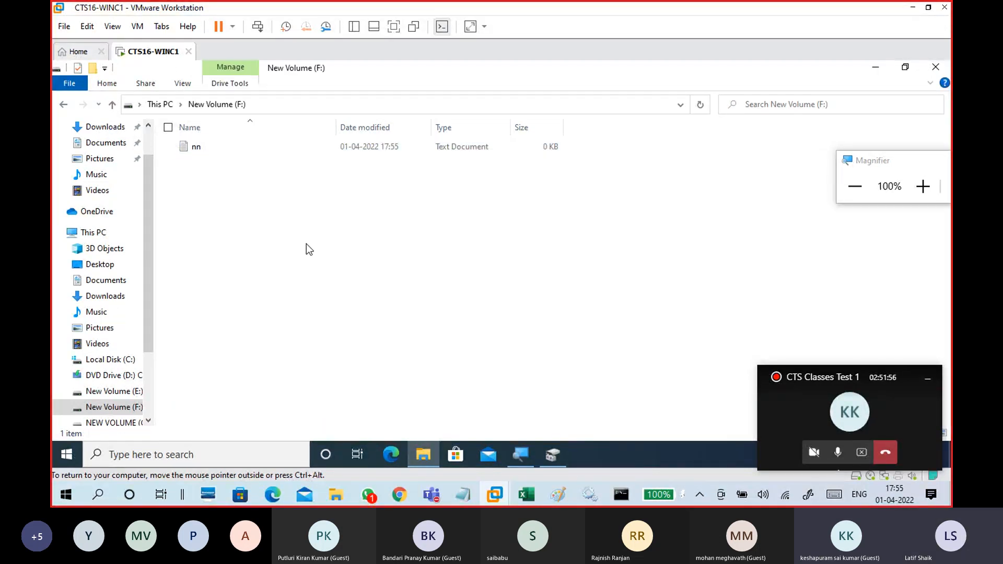
Examine the nn file's properties, including its Security tab and Advanced Attributes, then close them without changes.
{"action": "left_click", "coordinate": [196, 151]}
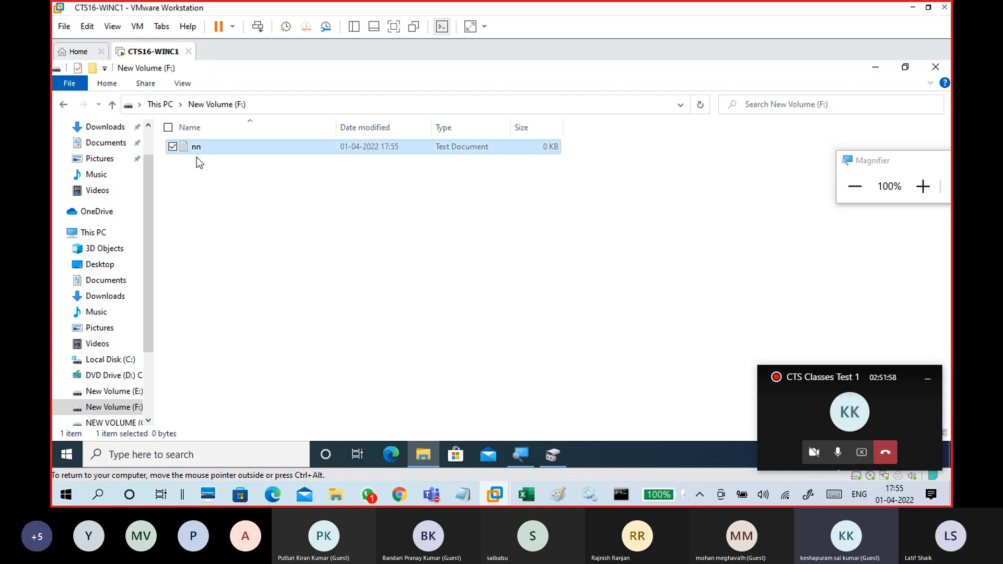
{"action": "right_click", "coordinate": [196, 151]}
{"action": "left_click", "coordinate": [200, 387]}
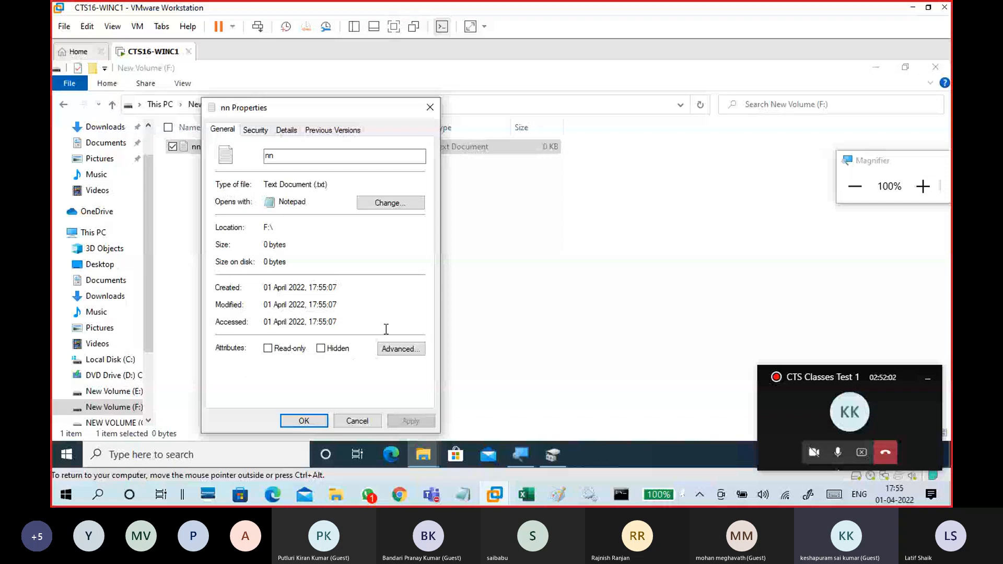
{"action": "left_click", "coordinate": [256, 131]}
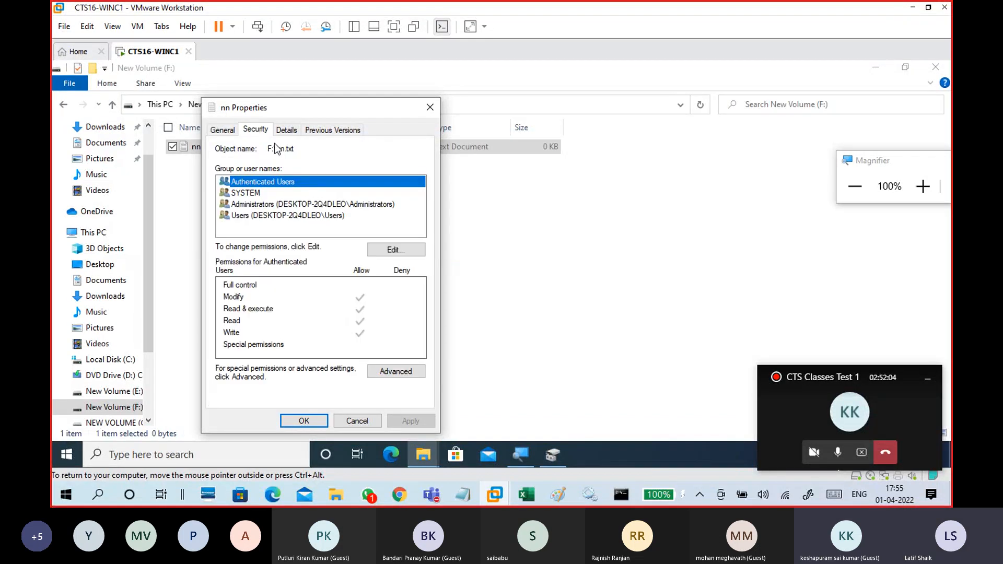
{"action": "left_click", "coordinate": [222, 131]}
{"action": "left_click", "coordinate": [398, 350]}
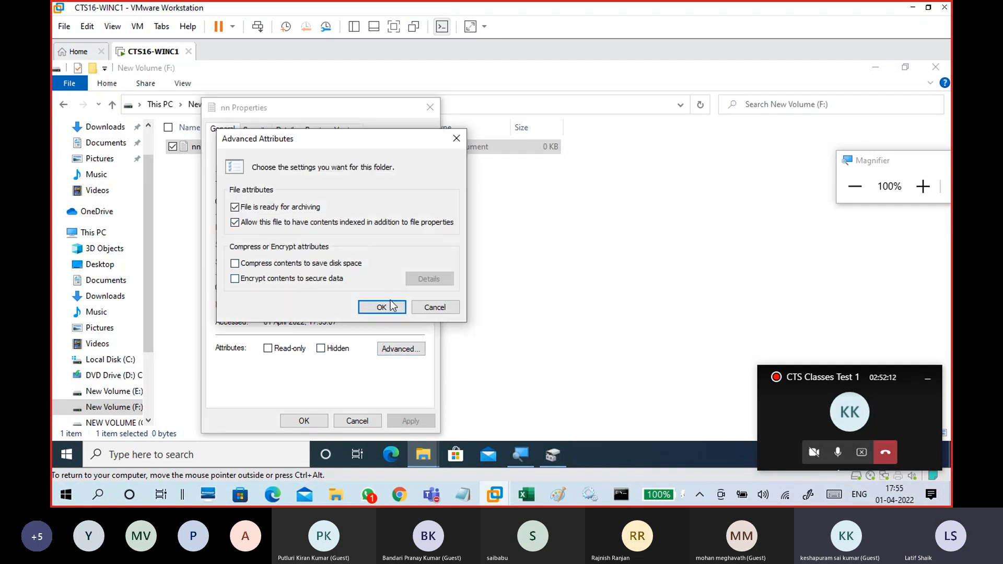
{"action": "left_click", "coordinate": [438, 310]}
{"action": "left_click", "coordinate": [365, 423]}
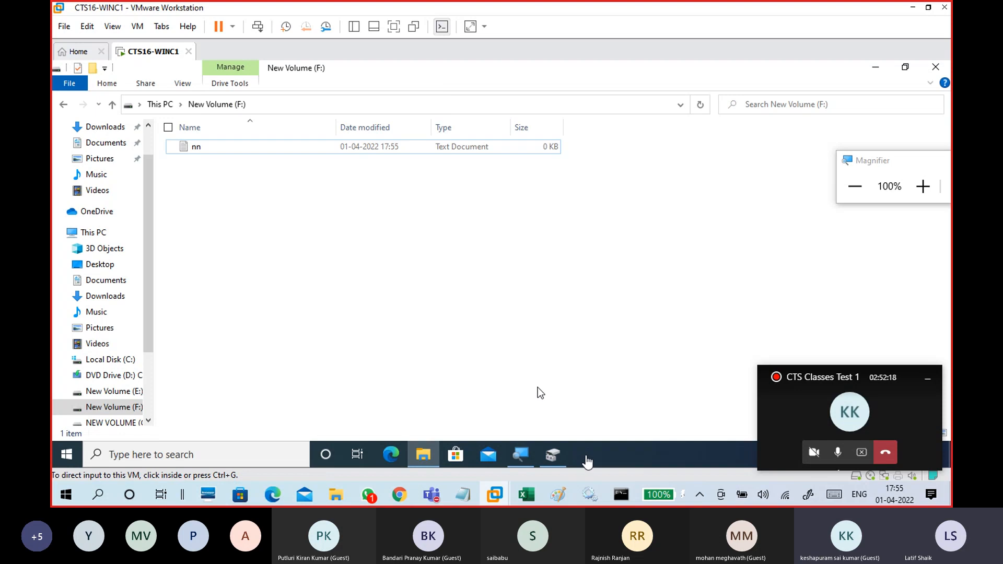
Switch to the Untitled Notepad notes and add the heading 'NTFS Features:'.
{"action": "mouse_move", "coordinate": [465, 497]}
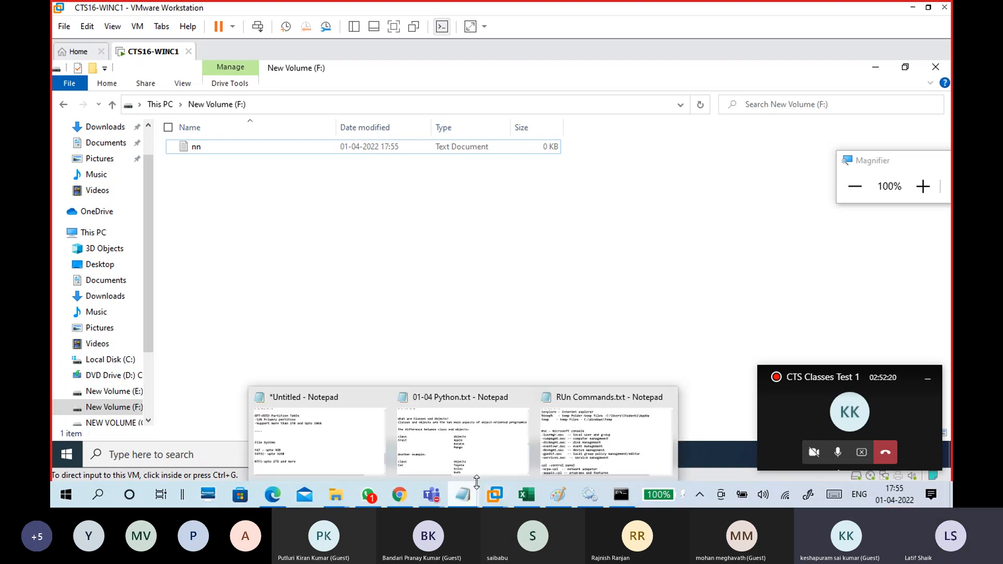
{"action": "left_click", "coordinate": [314, 486]}
{"action": "left_click", "coordinate": [350, 277]}
{"action": "type", "text": "NH"}
{"action": "key", "text": "BackSpace"}
{"action": "type", "text": "TFS Features:"}
{"action": "key", "text": "Return"}
{"action": "key", "text": "Return"}
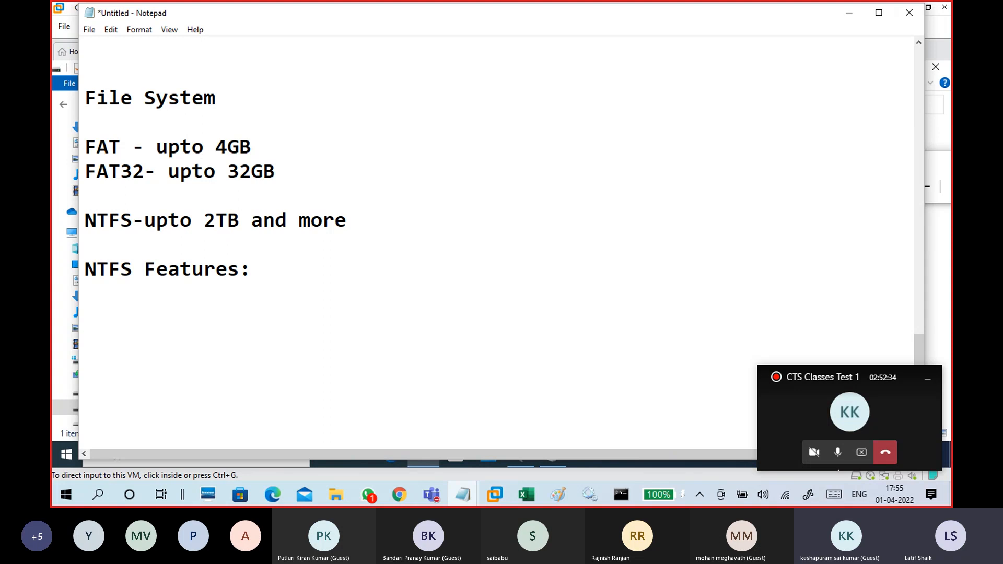
List Quota, Compress and Index on separate lines under the NTFS Features heading.
{"action": "type", "text": "Quota"}
{"action": "key", "text": "Return"}
{"action": "type", "text": "Comptes"}
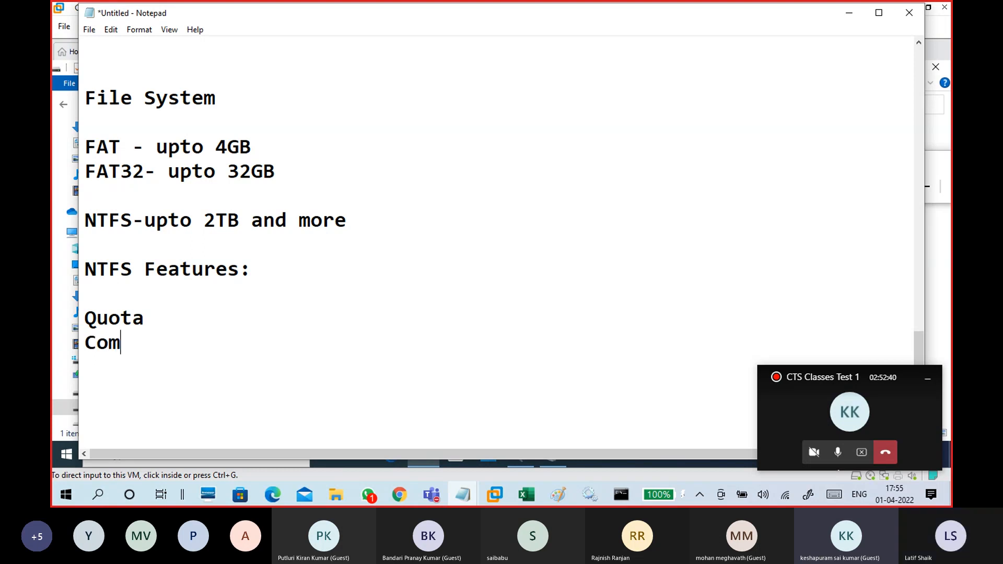
{"action": "key", "text": "BackSpace"}
{"action": "key", "text": "BackSpace"}
{"action": "key", "text": "BackSpace"}
{"action": "type", "text": "ress"}
{"action": "key", "text": "Return"}
{"action": "type", "text": "Index"}
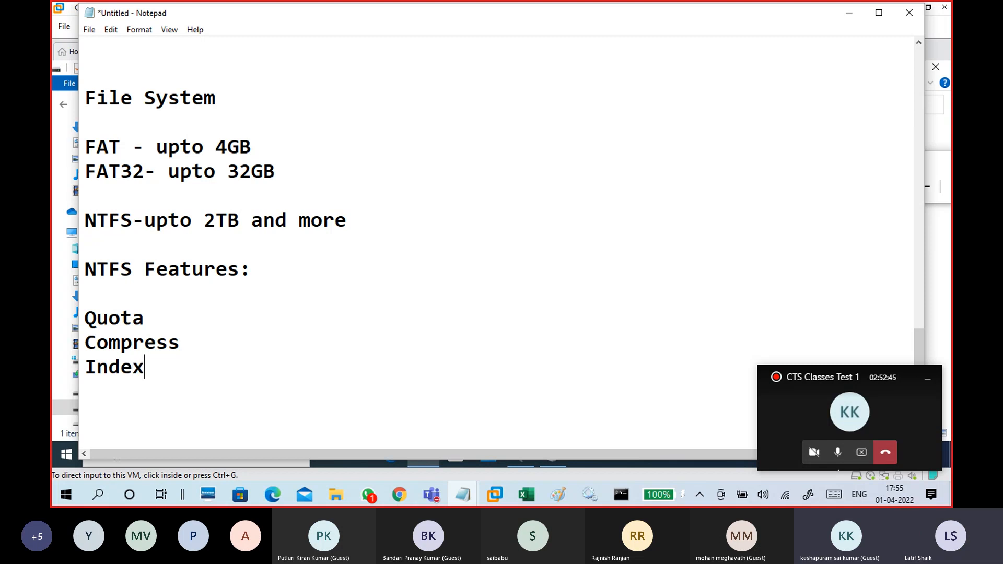
{"action": "key", "text": "Return"}
Add Security and Encrypt as further lines in the NTFS feature list.
{"action": "type", "text": "Sec"}
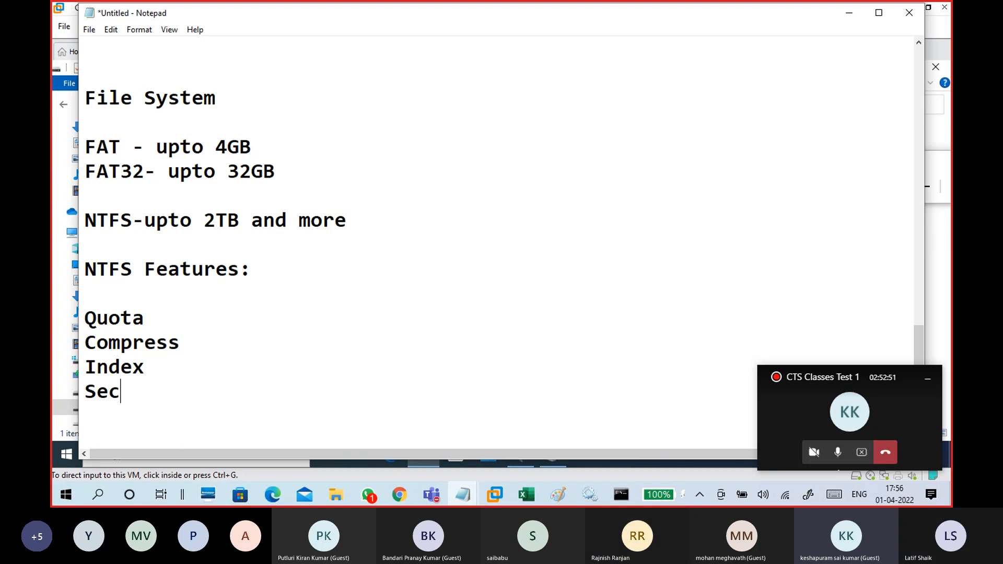
{"action": "type", "text": "ur"}
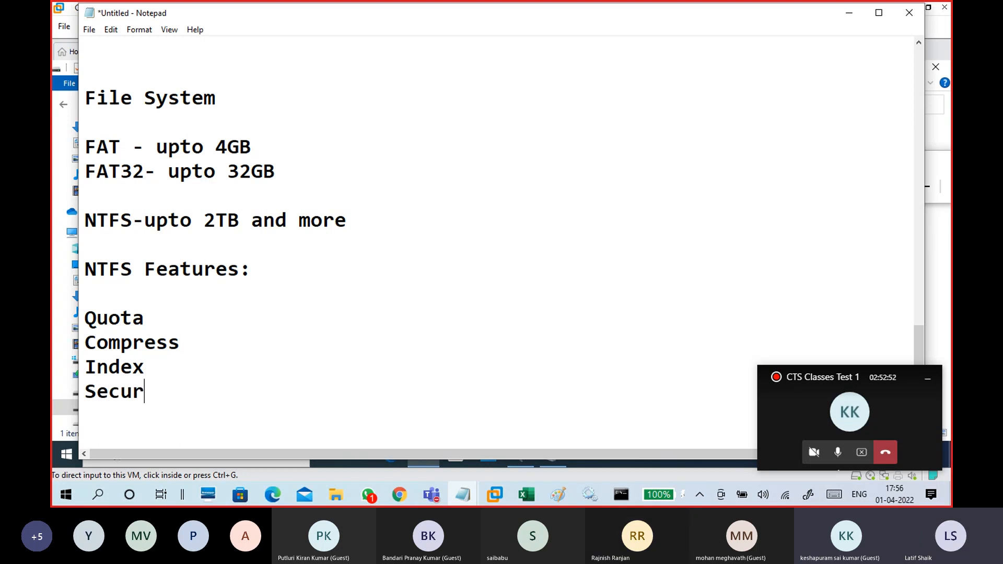
{"action": "type", "text": "ity"}
{"action": "key", "text": "BackSpace"}
{"action": "key", "text": "BackSpace"}
{"action": "key", "text": "BackSpace"}
{"action": "key", "text": "BackSpace"}
{"action": "key", "text": "BackSpace"}
{"action": "type", "text": "urity"}
{"action": "key", "text": "Return"}
{"action": "type", "text": "Exn"}
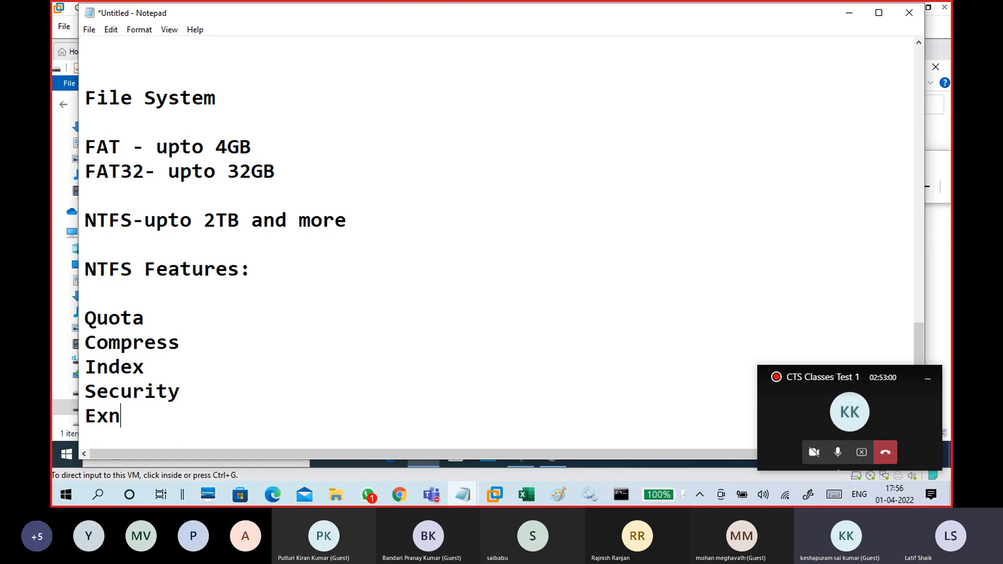
{"action": "key", "text": "BackSpace"}
{"action": "key", "text": "BackSpace"}
{"action": "type", "text": "ncrpt"}
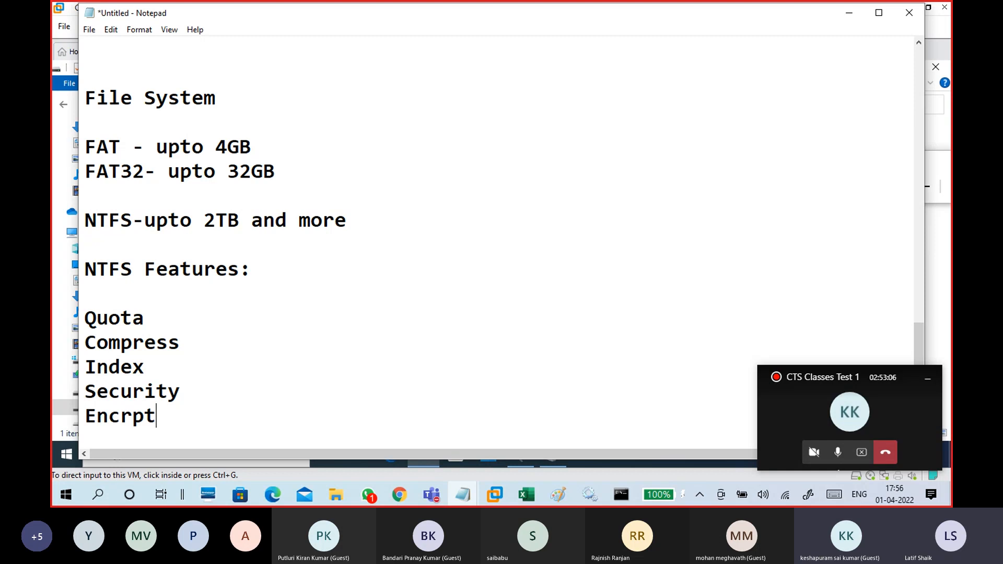
{"action": "left_click", "coordinate": [215, 291]}
{"action": "left_click_drag", "start_coordinate": [208, 413], "coordinate": [138, 417]}
{"action": "left_click", "coordinate": [137, 417]}
{"action": "type", "text": "y"}
Highlight each NTFS feature in the list in turn, from Quota to Encrypt.
{"action": "double_click", "coordinate": [119, 319]}
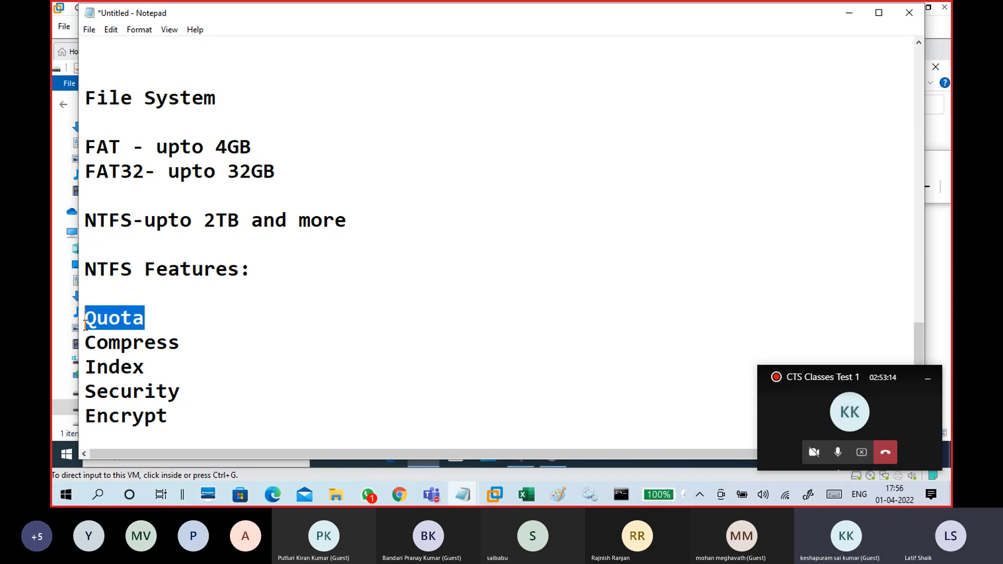
{"action": "left_click_drag", "start_coordinate": [192, 352], "coordinate": [81, 358]}
{"action": "left_click_drag", "start_coordinate": [145, 374], "coordinate": [76, 370]}
{"action": "left_click_drag", "start_coordinate": [191, 394], "coordinate": [81, 391]}
{"action": "left_click_drag", "start_coordinate": [172, 412], "coordinate": [74, 417]}
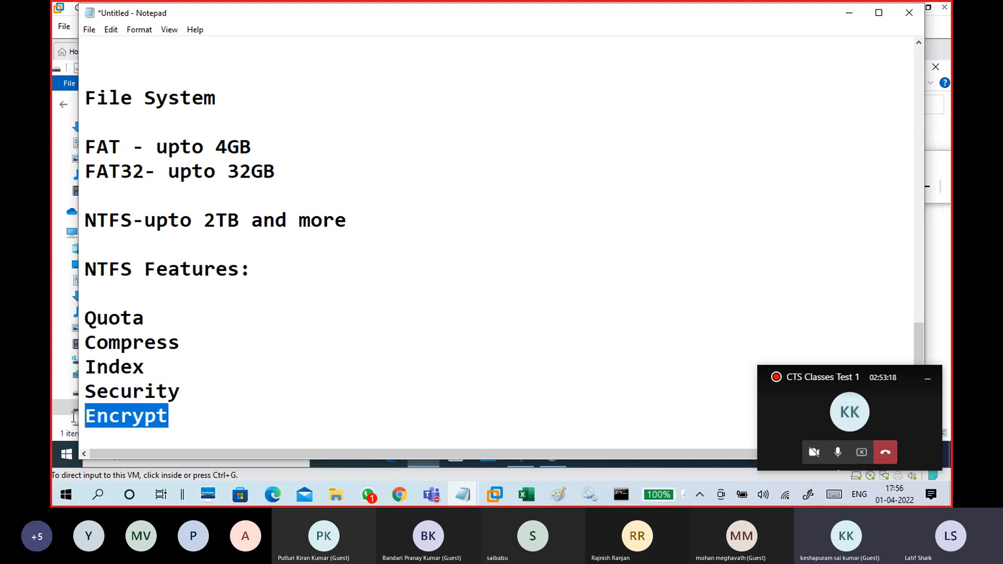